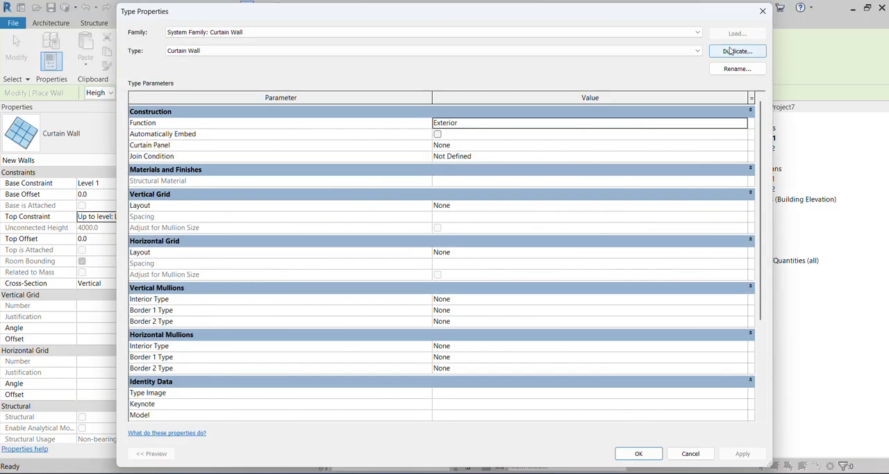
# Duplicate the Curtain Wall type under the name "Curtain Wall _01".
pyautogui.click(731, 51)
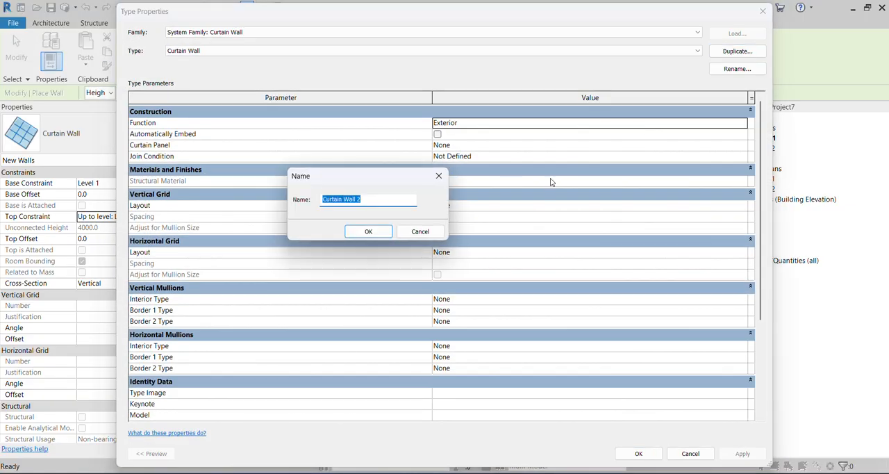
pyautogui.click(383, 201)
pyautogui.press('BackSpace')
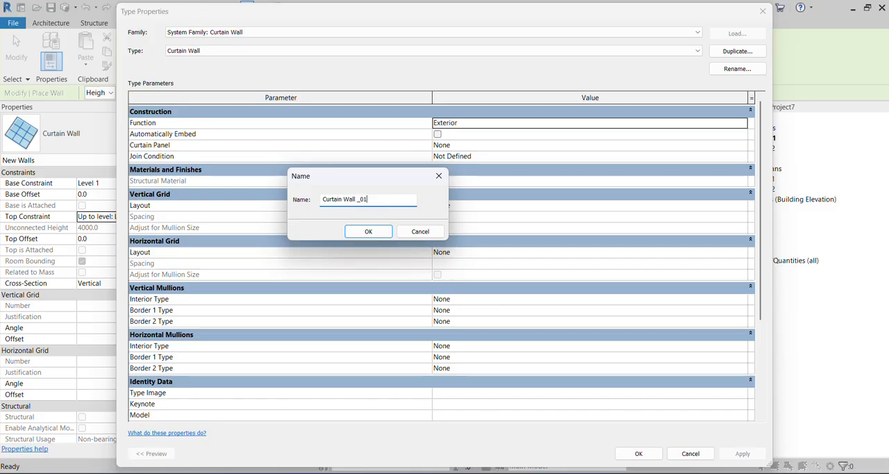
pyautogui.click(386, 230)
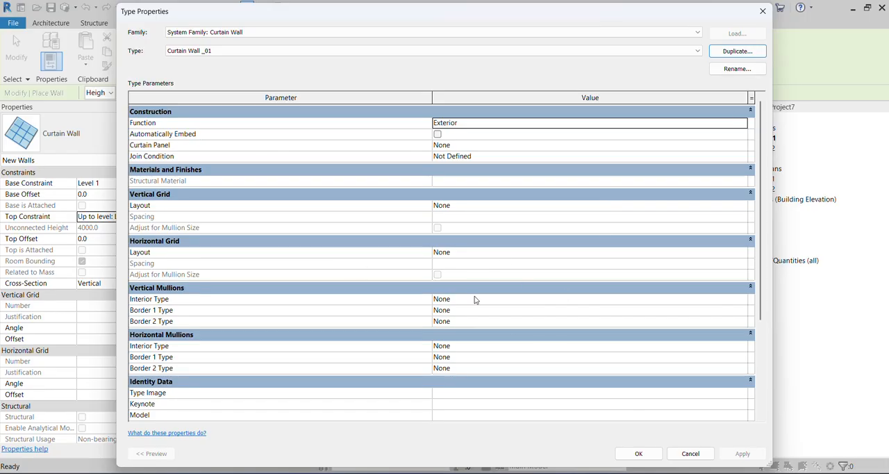
# Set the new type's vertical grid layout to Fixed Distance with a spacing of 1200.
pyautogui.click(517, 255)
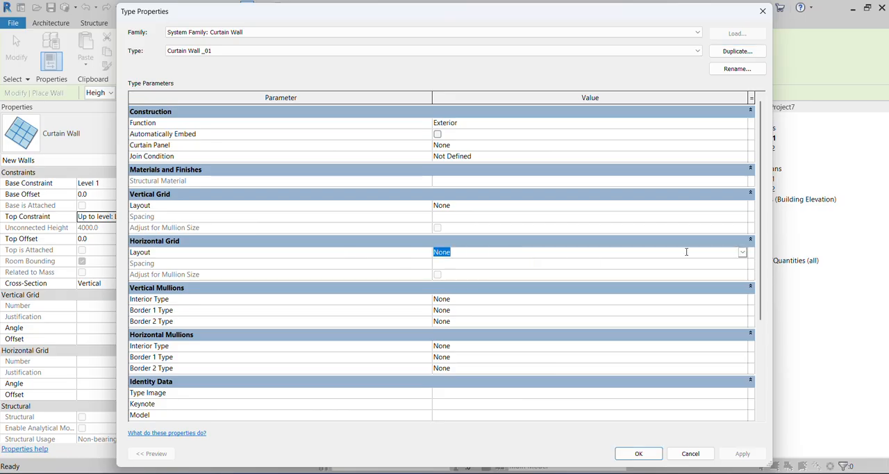
pyautogui.click(477, 205)
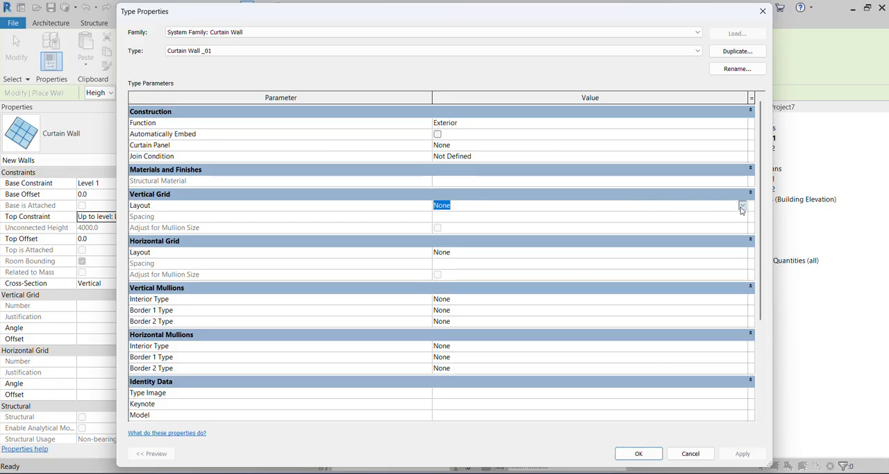
pyautogui.click(742, 206)
pyautogui.click(459, 225)
pyautogui.click(465, 218)
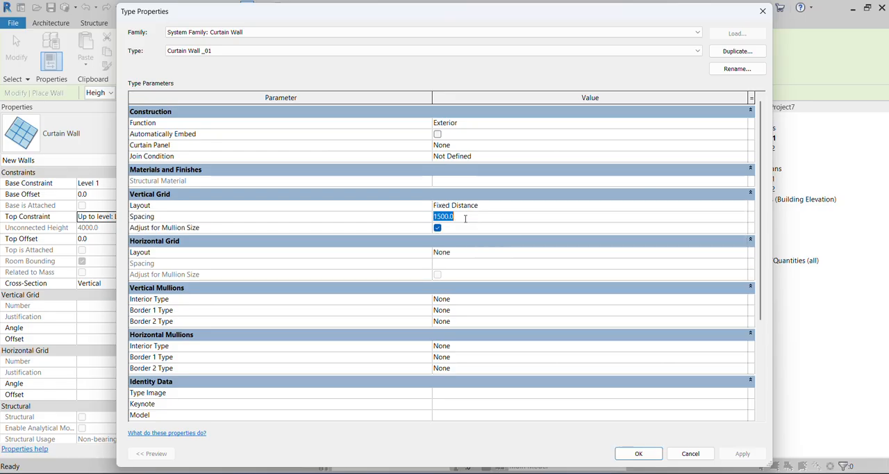
pyautogui.write('12')
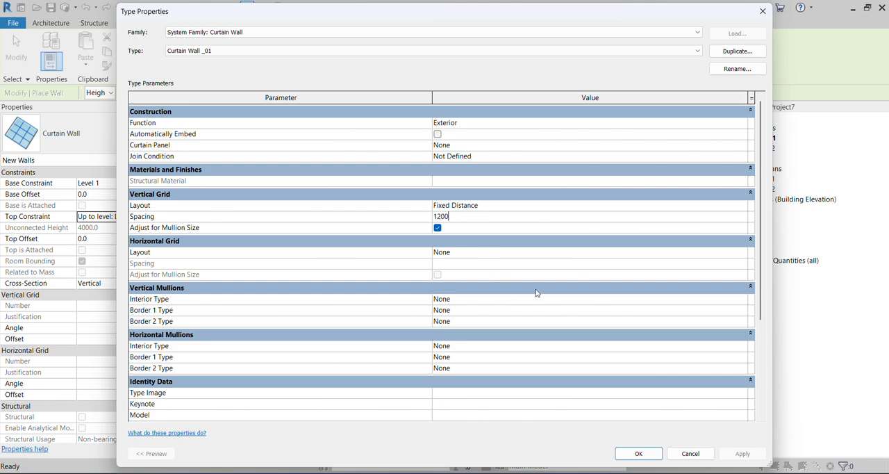
# Assign Rectangular Mullion : 50 x 150mm as the interior type of the vertical mullions and apply the type settings.
pyautogui.click(744, 301)
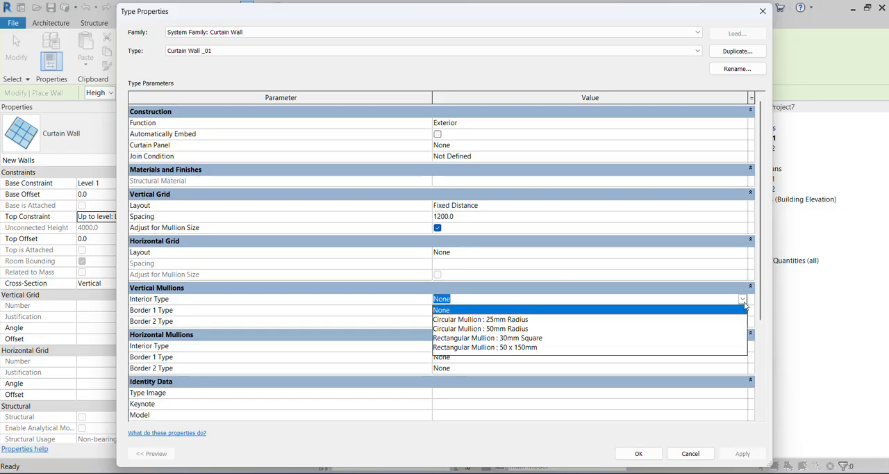
pyautogui.click(520, 347)
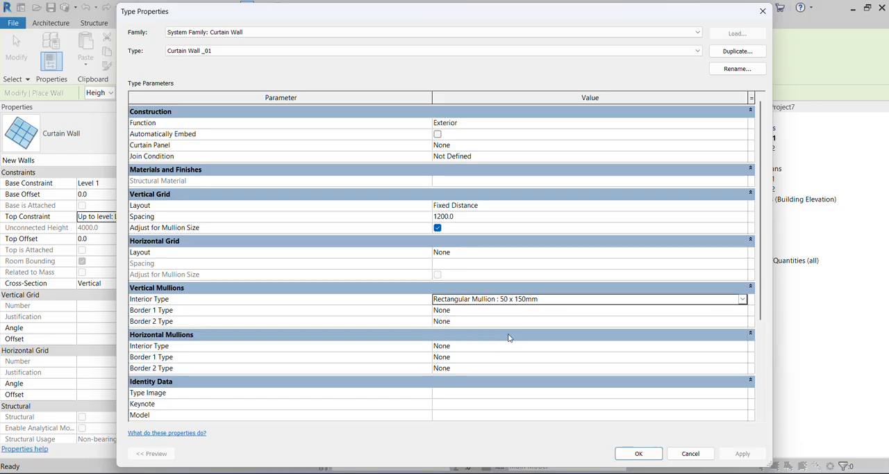
pyautogui.click(639, 452)
# Draw a horizontal curtain wall 12000 mm long between the elevation markers on Level 1, and end the wall command.
pyautogui.scroll(2, 423, 286)
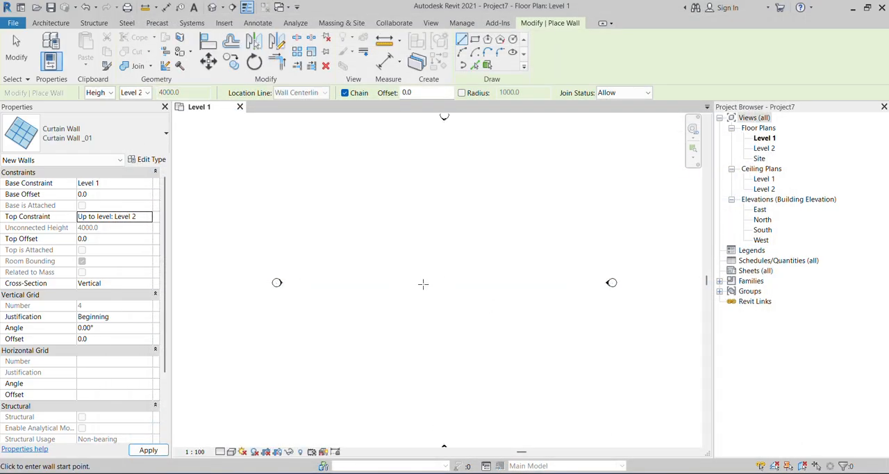
pyautogui.click(421, 284)
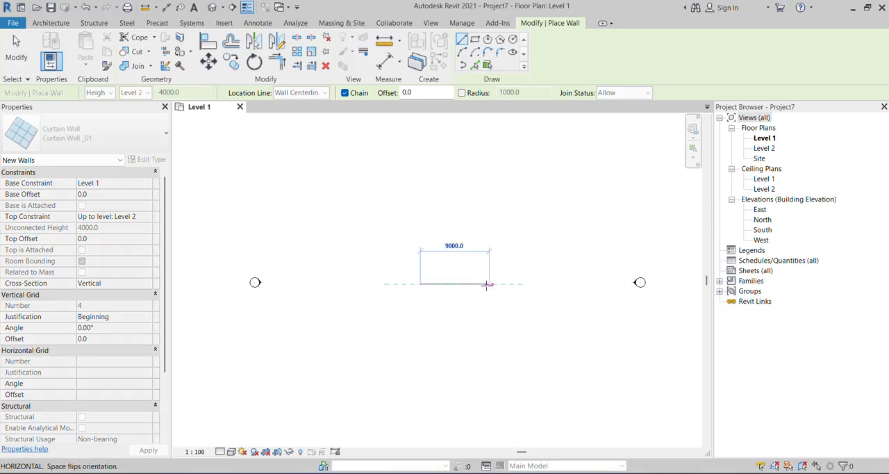
pyautogui.write('12000')
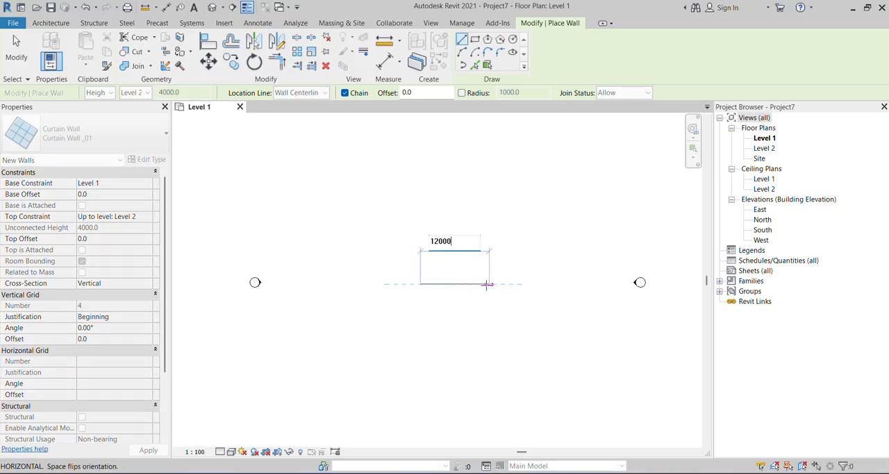
pyautogui.press('Return')
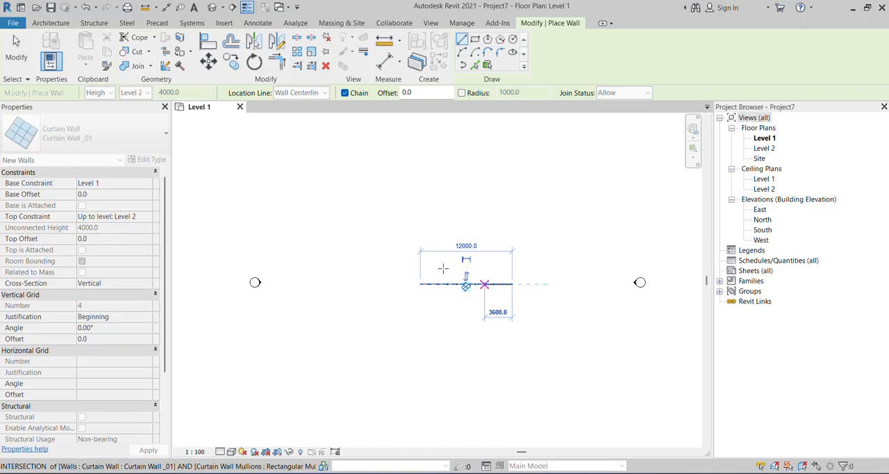
pyautogui.press('Escape')
pyautogui.press('Escape')
# Show the curtain wall in the default 3D view from its front side, with a shaded visual style.
pyautogui.scroll(5, 462, 292)
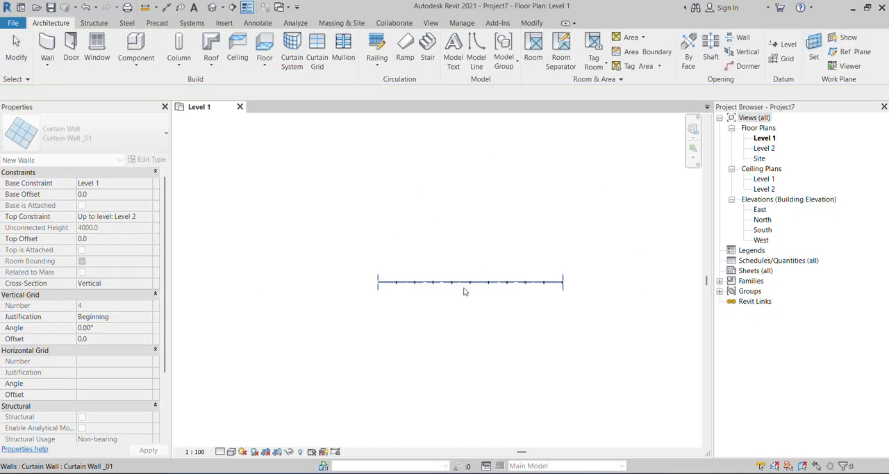
pyautogui.click(213, 9)
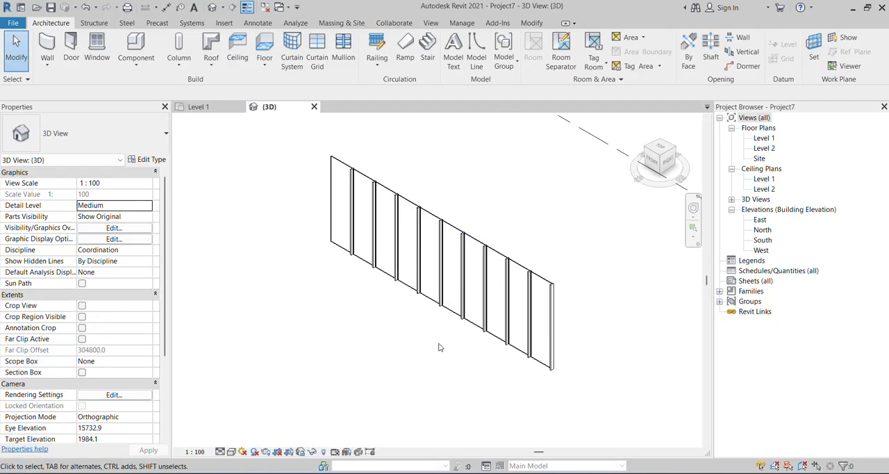
pyautogui.keyDown('shift'); pyautogui.moveTo(441, 347); pyautogui.dragTo(609, 340, button='middle'); pyautogui.keyUp('shift')
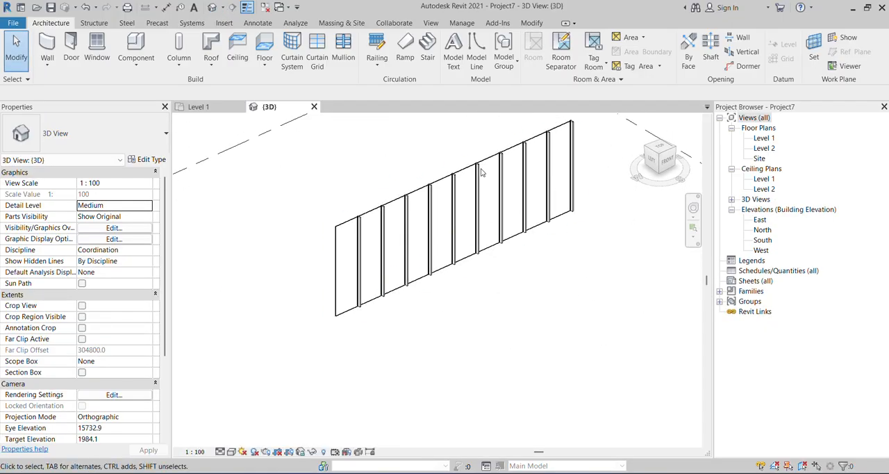
pyautogui.scroll(3, 470, 305)
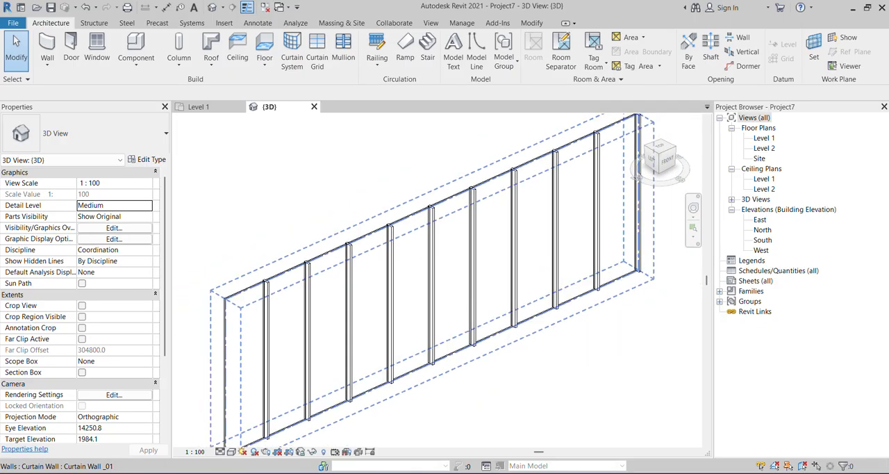
pyautogui.click(243, 452)
pyautogui.click(256, 419)
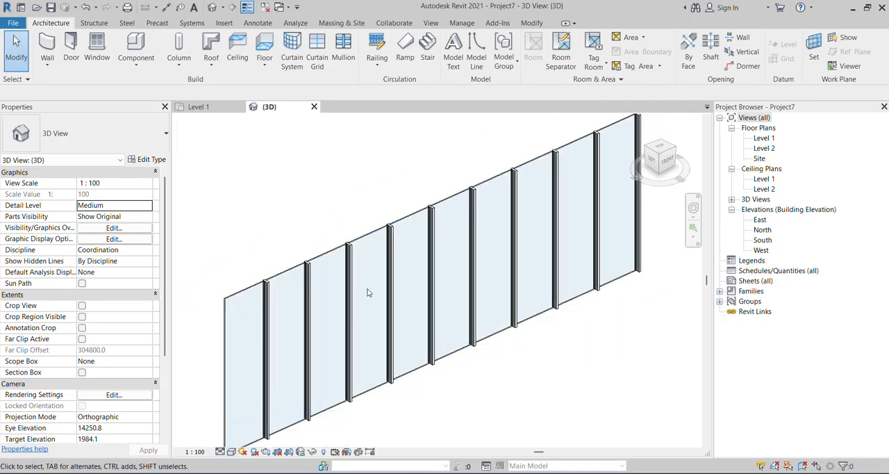
# Try to select a single glass panel of the curtain wall.
pyautogui.scroll(3, 378, 234)
pyautogui.scroll(-3, 378, 234)
pyautogui.keyDown('shift'); pyautogui.moveTo(507, 357); pyautogui.dragTo(525, 335, button='middle'); pyautogui.keyUp('shift')
pyautogui.scroll(-1, 524, 333)
pyautogui.scroll(1, 348, 243)
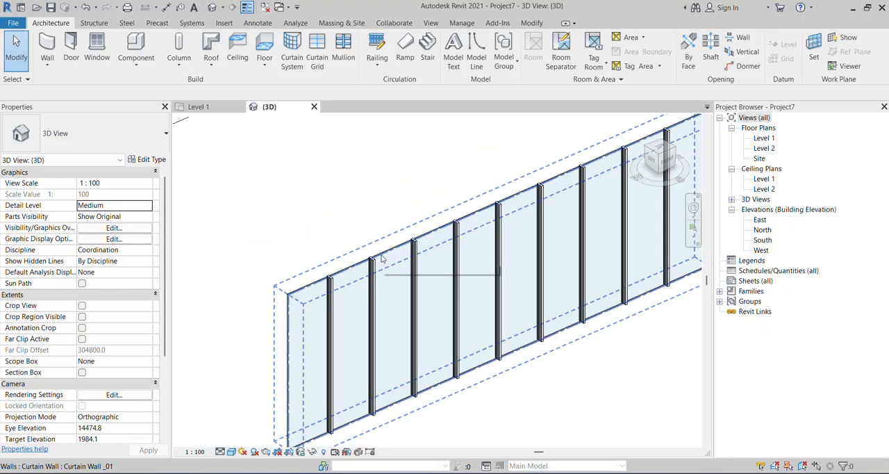
pyautogui.click(380, 259)
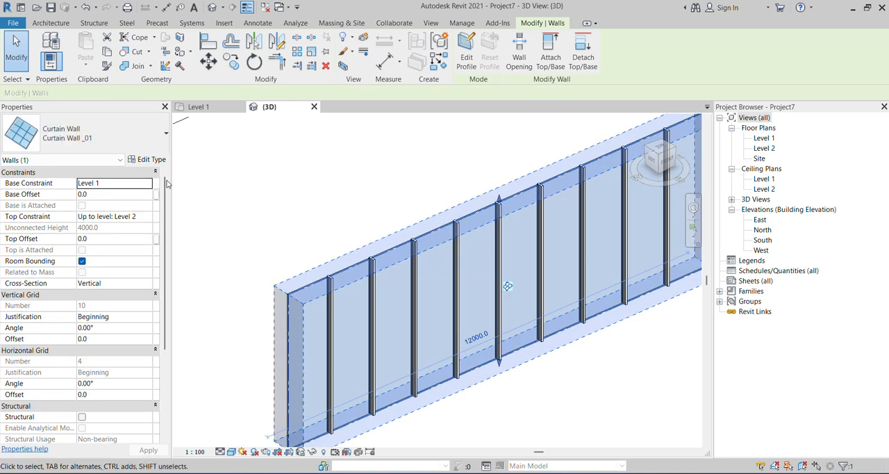
pyautogui.scroll(1, 353, 235)
pyautogui.click(353, 235)
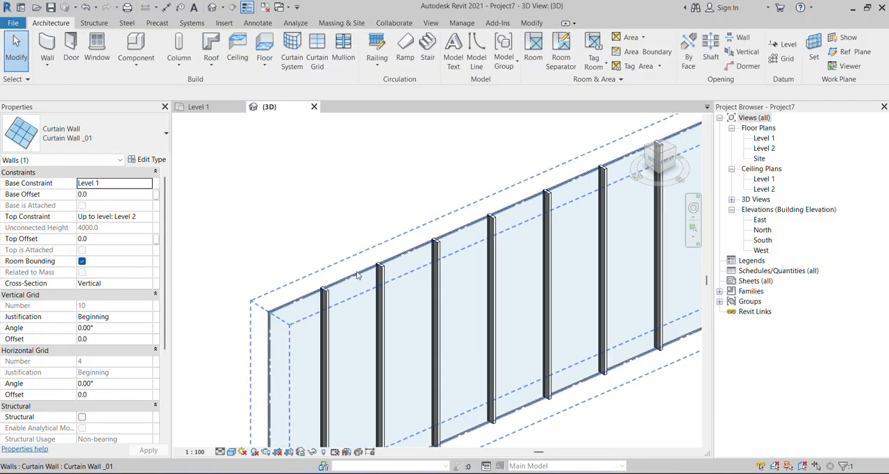
pyautogui.press('Tab')
pyautogui.press('Tab')
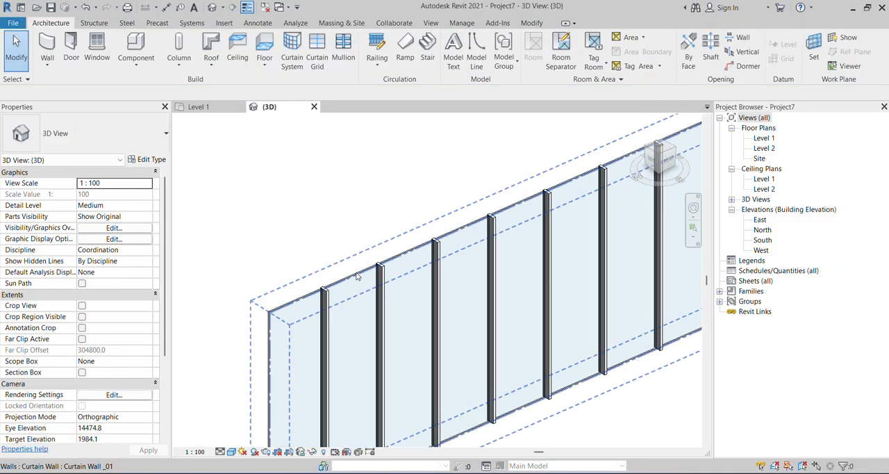
pyautogui.click(356, 276)
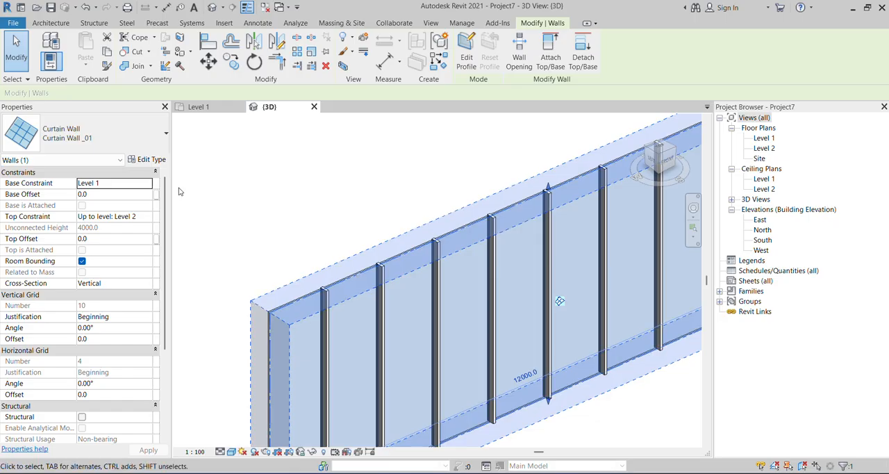
pyautogui.scroll(3, 250, 324)
pyautogui.click(246, 324)
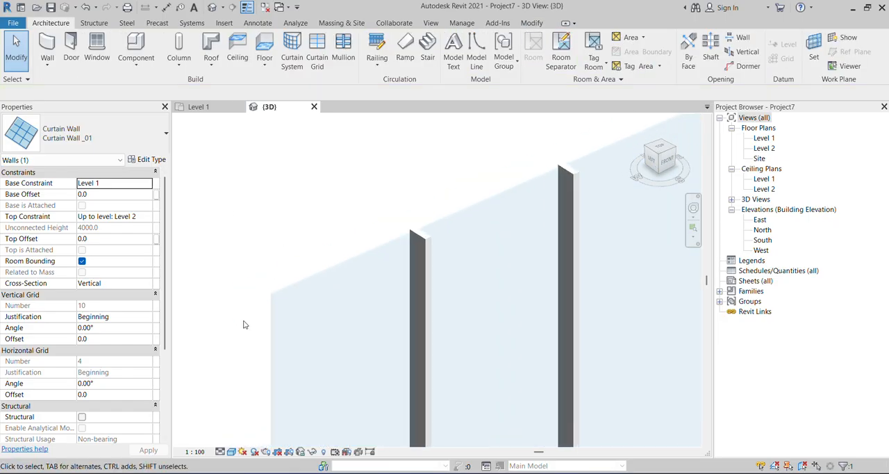
# Select the glazed panel at the wall's near end and look through the types available for it.
pyautogui.press('Tab')
pyautogui.click(272, 324)
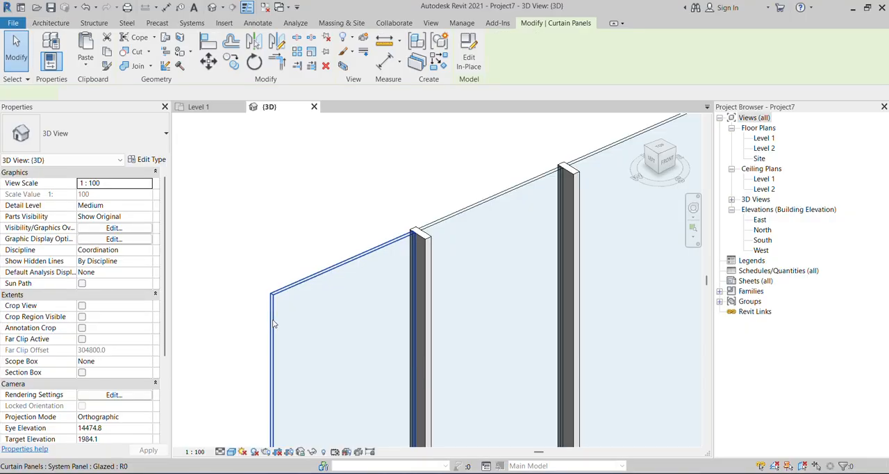
pyautogui.click(97, 133)
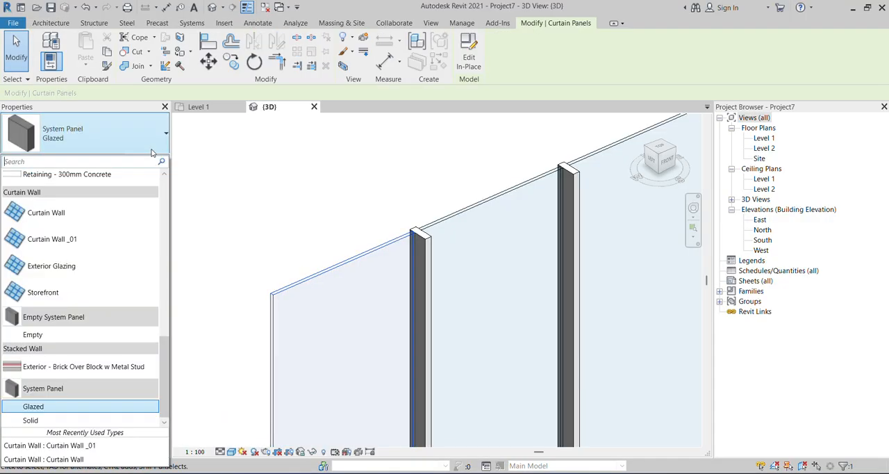
pyautogui.scroll(1, 97, 323)
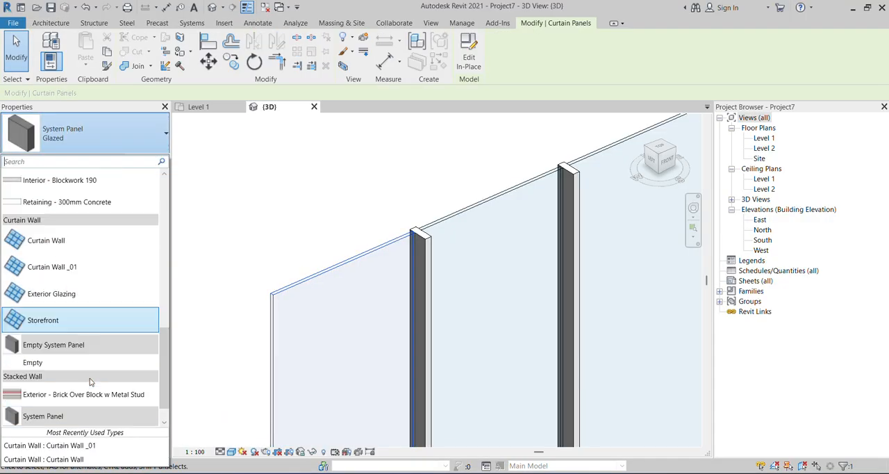
pyautogui.scroll(-1, 127, 363)
pyautogui.scroll(2, 88, 401)
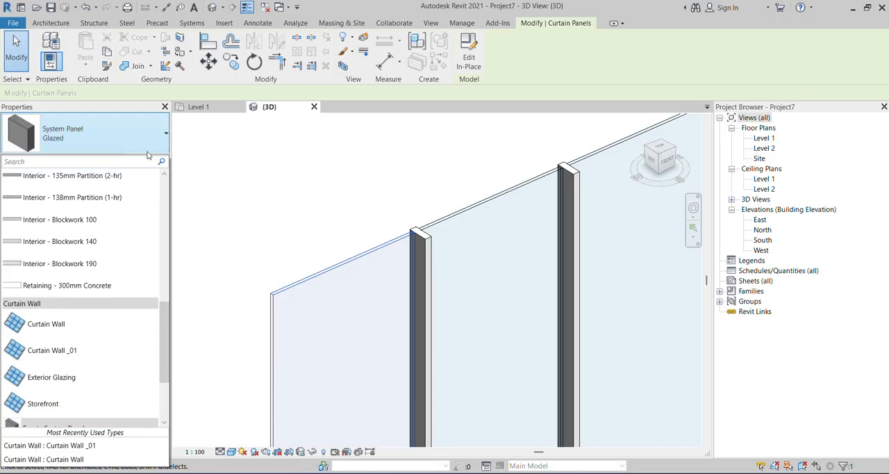
pyautogui.click(241, 192)
pyautogui.scroll(-2, 354, 251)
pyautogui.press('Escape')
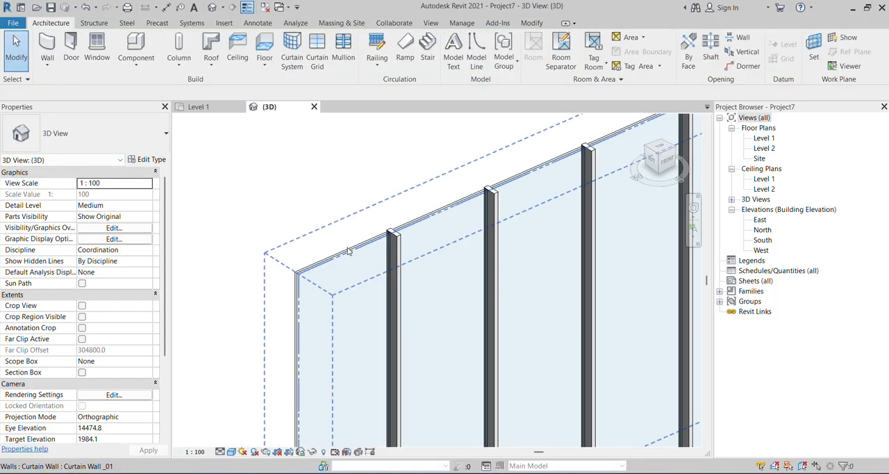
# Open the end panel's type properties and examine the Glass and Glass, Clear Glazing materials without changing the assignment.
pyautogui.click(349, 253)
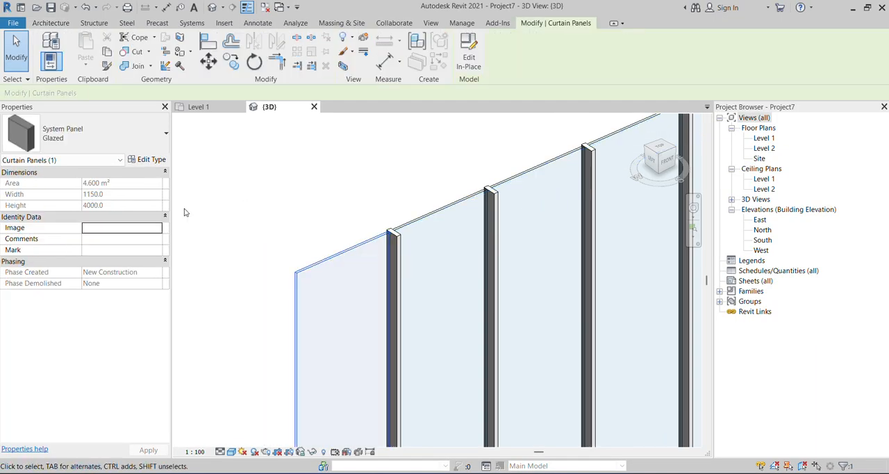
pyautogui.click(150, 161)
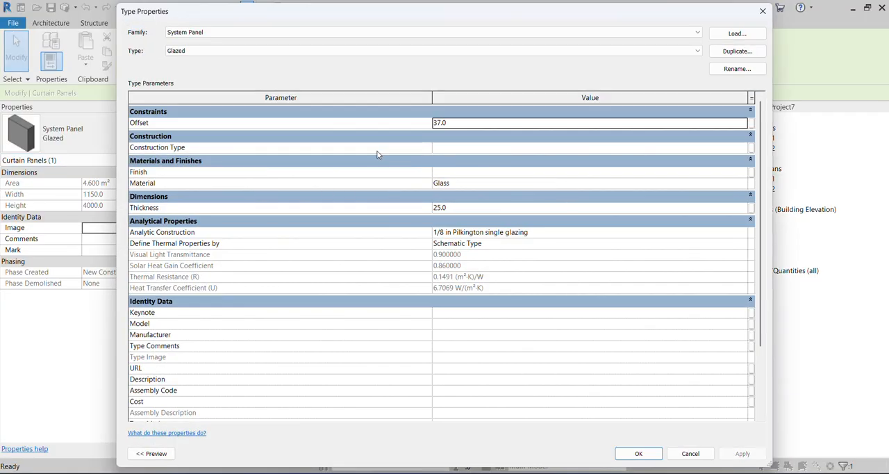
pyautogui.click(516, 185)
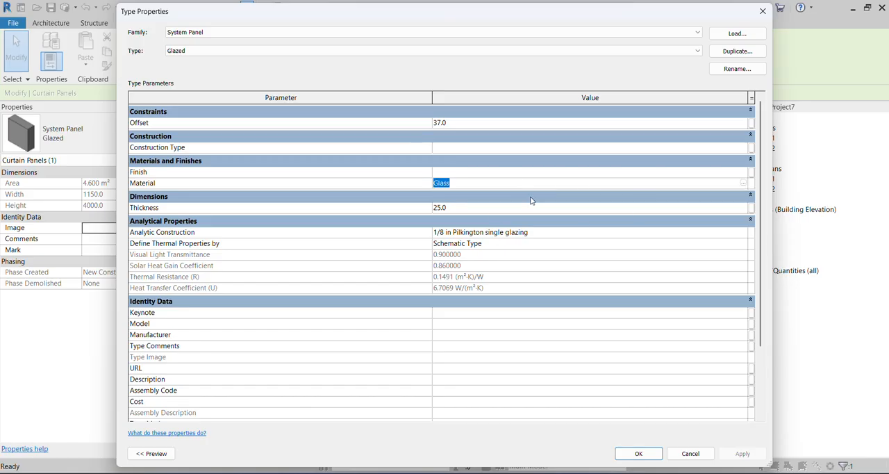
pyautogui.click(743, 184)
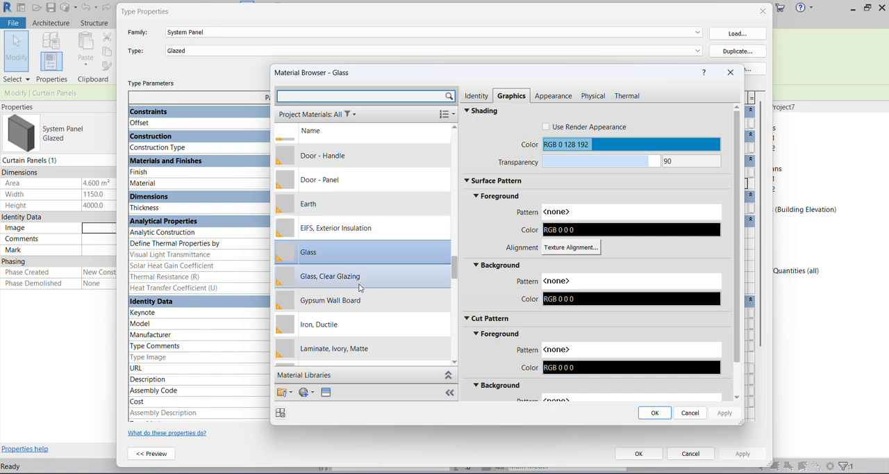
pyautogui.click(338, 277)
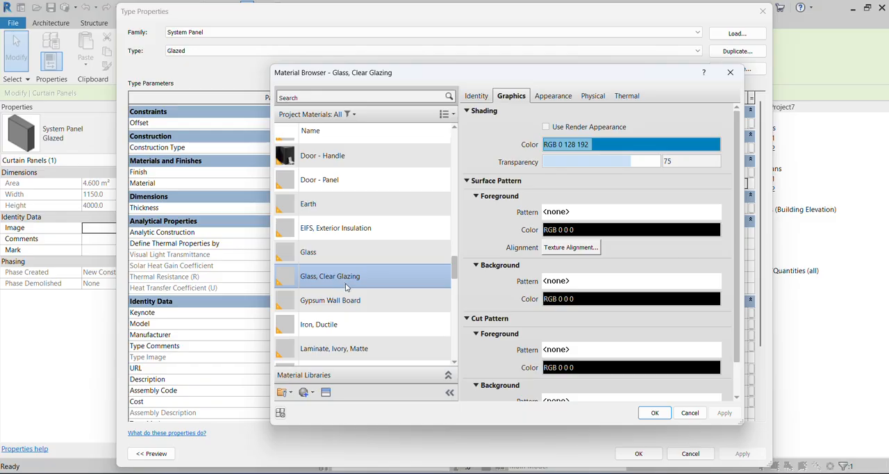
pyautogui.click(726, 76)
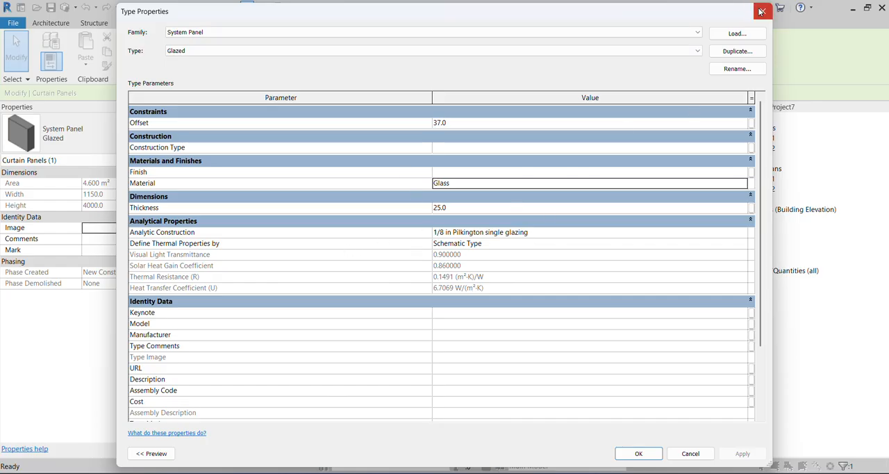
# Leave the panel's type properties, select the whole curtain wall, and open the type properties of Curtain Wall _01.
pyautogui.click(762, 11)
pyautogui.click(354, 210)
pyautogui.press('Tab')
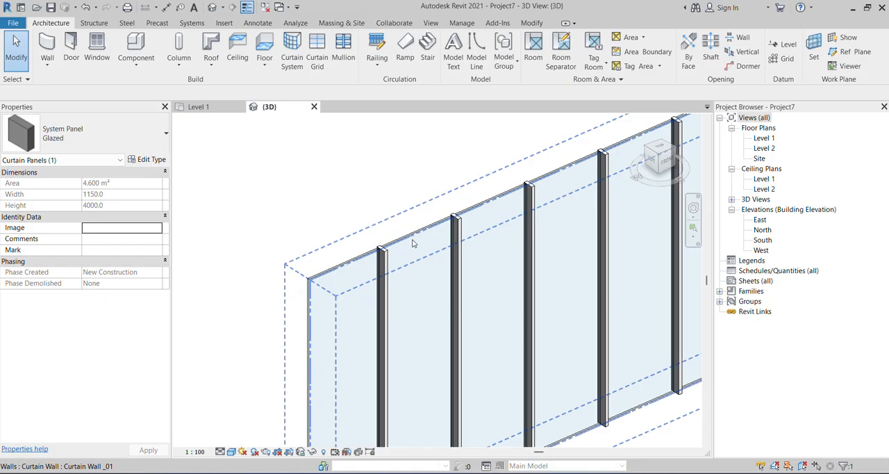
pyautogui.click(412, 246)
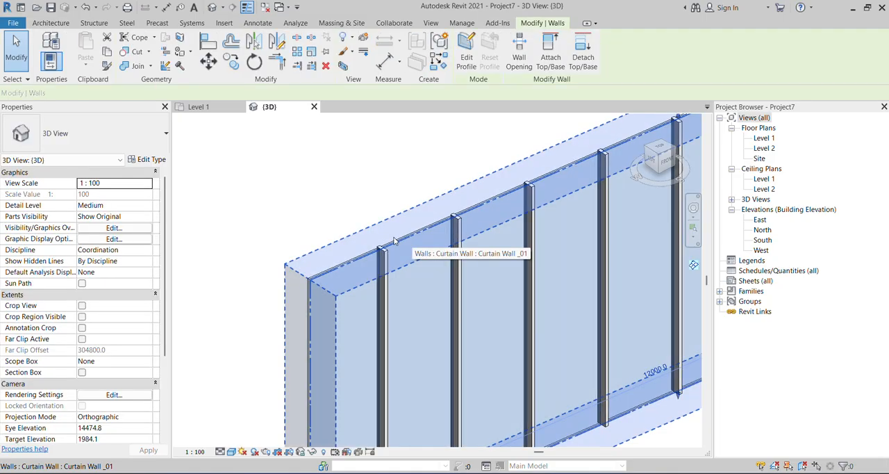
pyautogui.click(154, 159)
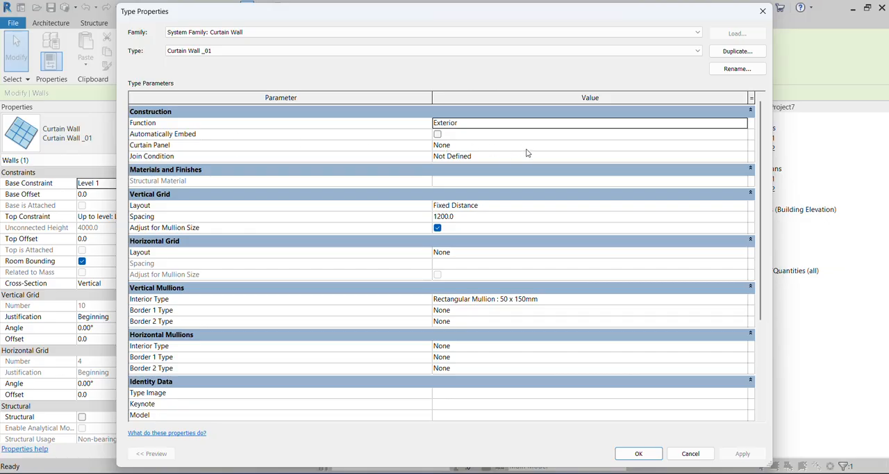
# Set the wall type's Curtain Panel to Basic Wall : Generic - 300mm and delete the instances that cannot be made.
pyautogui.click(655, 144)
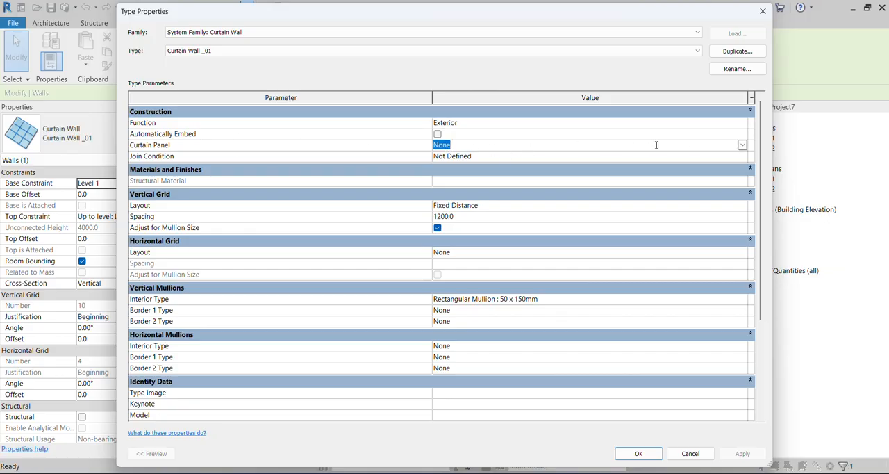
pyautogui.click(743, 145)
pyautogui.scroll(-3, 493, 186)
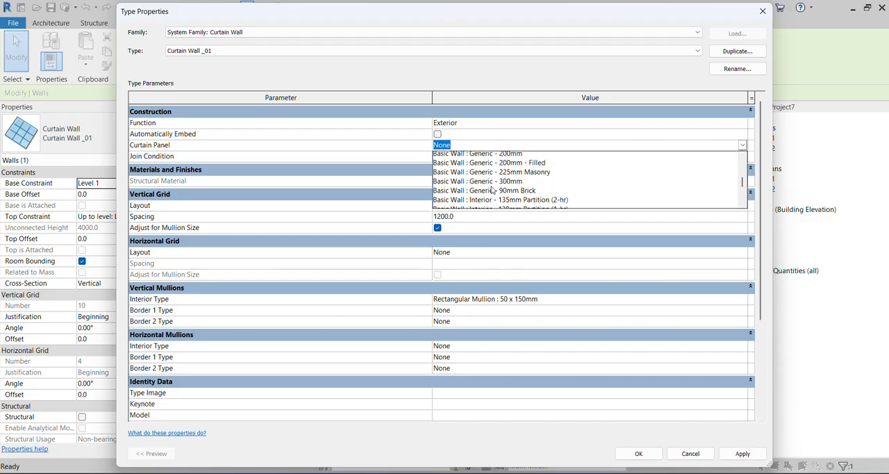
pyautogui.scroll(-6, 491, 188)
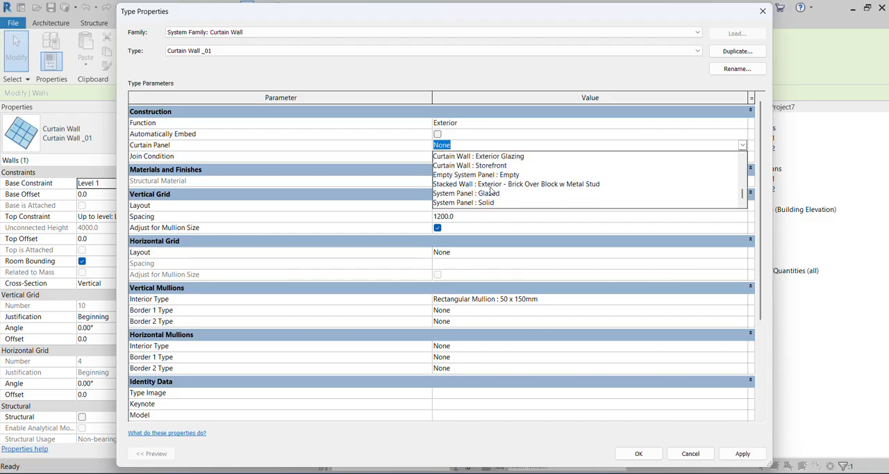
pyautogui.scroll(1, 489, 196)
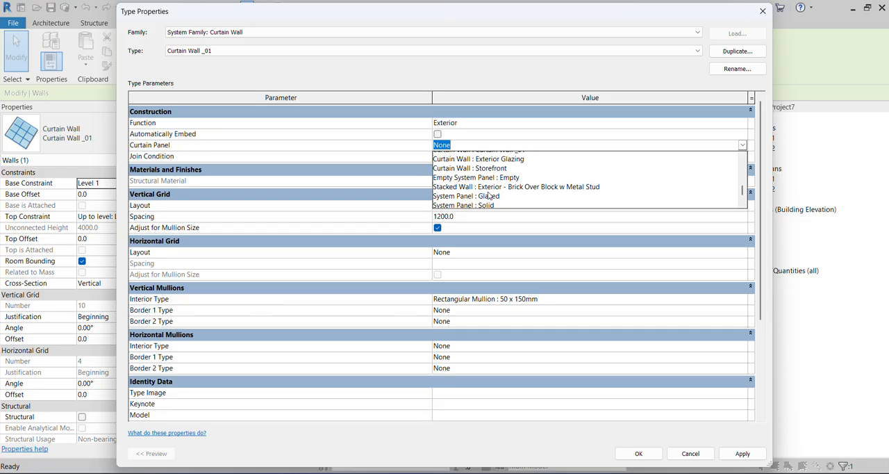
pyautogui.scroll(4, 489, 196)
pyautogui.scroll(-4, 489, 196)
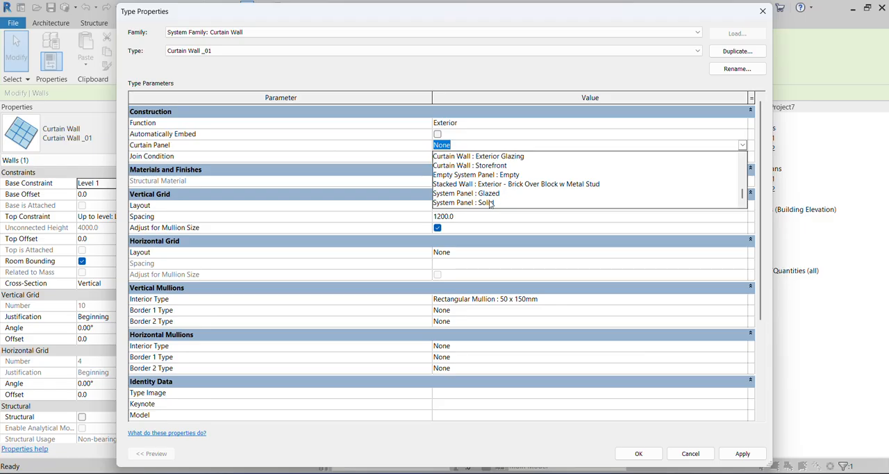
pyautogui.scroll(3, 493, 203)
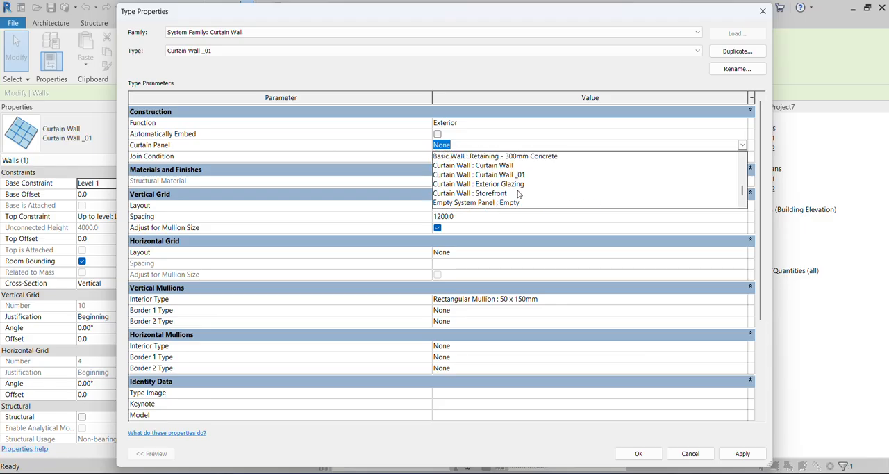
pyautogui.scroll(4, 516, 188)
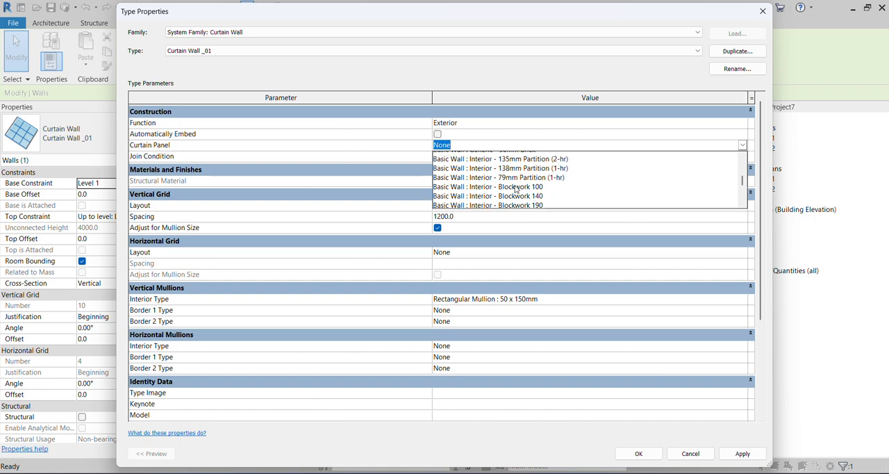
pyautogui.click(511, 166)
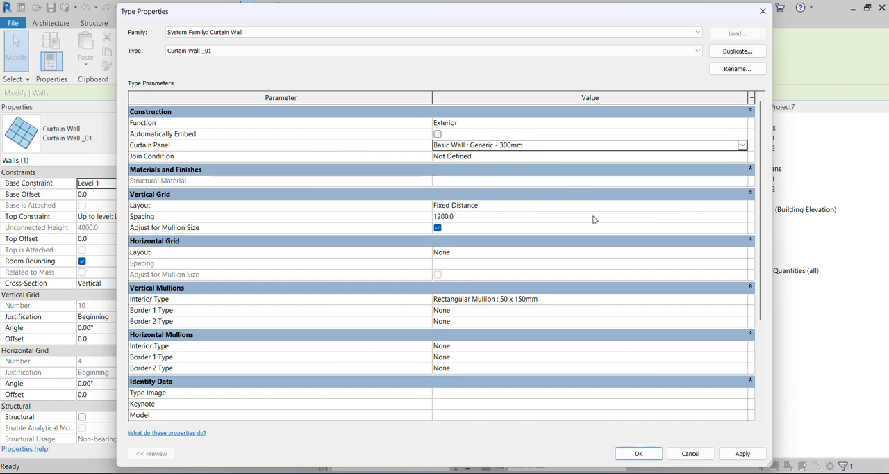
pyautogui.click(638, 453)
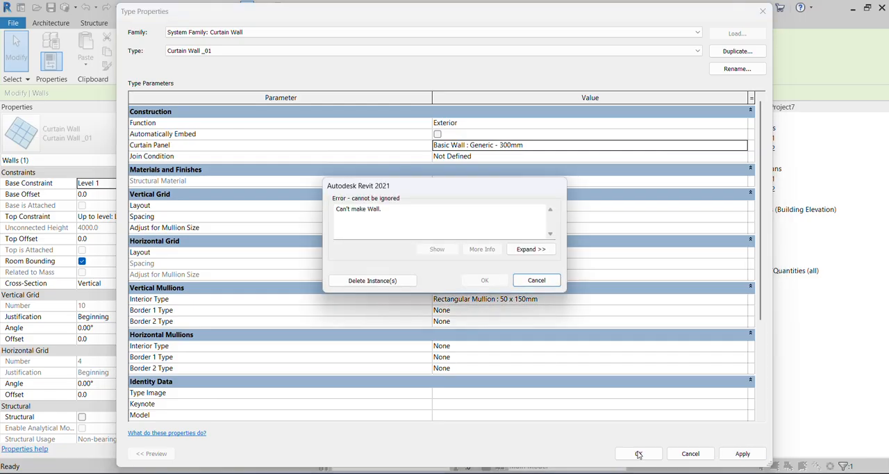
pyautogui.click(373, 280)
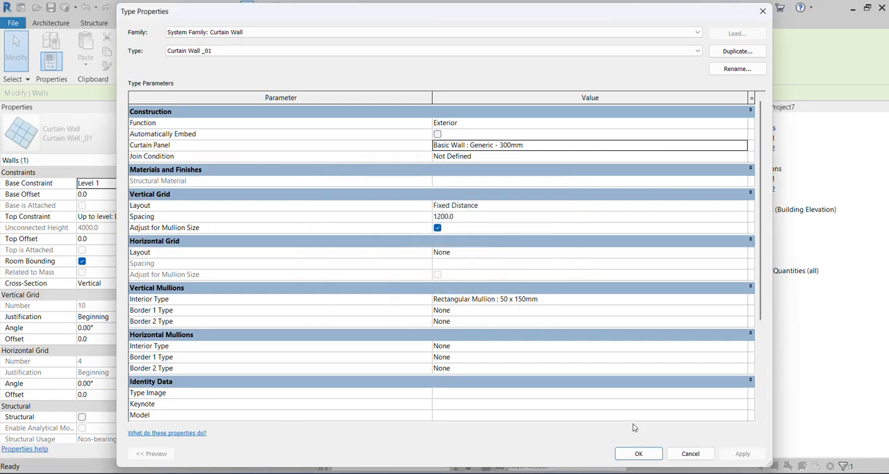
pyautogui.click(638, 452)
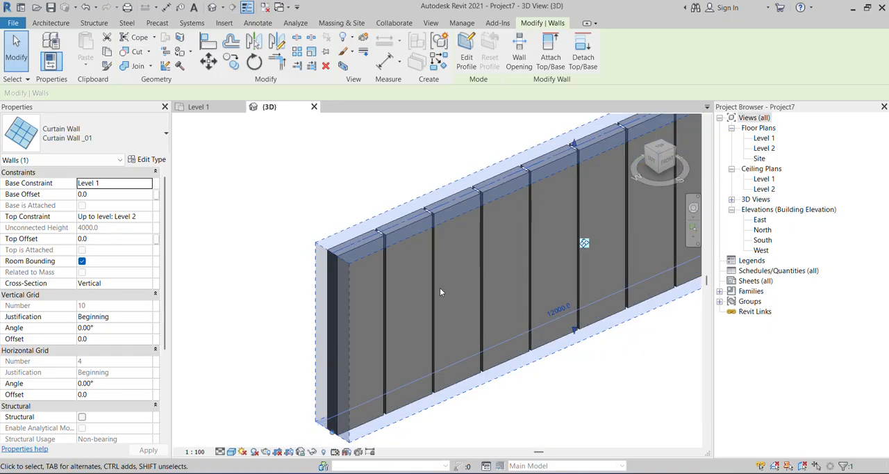
# Inspect the solid panels up close, reselect the curtain wall, and set its type's Curtain Panel to None.
pyautogui.scroll(2, 440, 291)
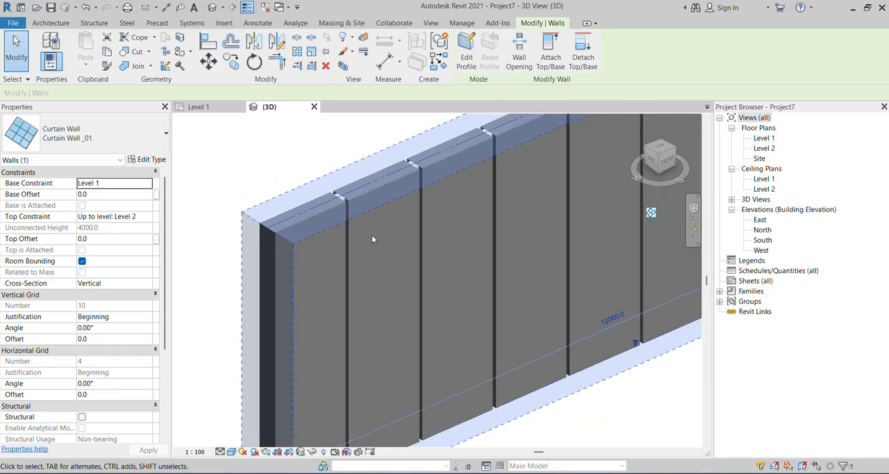
pyautogui.scroll(-4, 375, 233)
pyautogui.press('Escape')
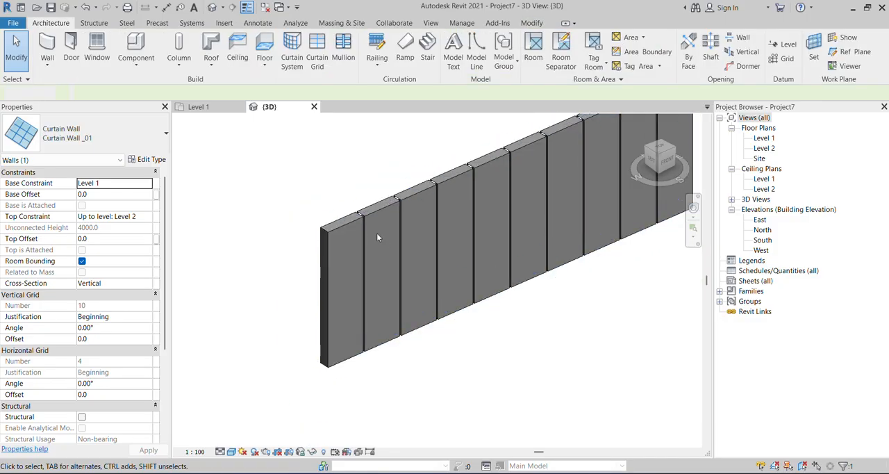
pyautogui.scroll(1, 395, 210)
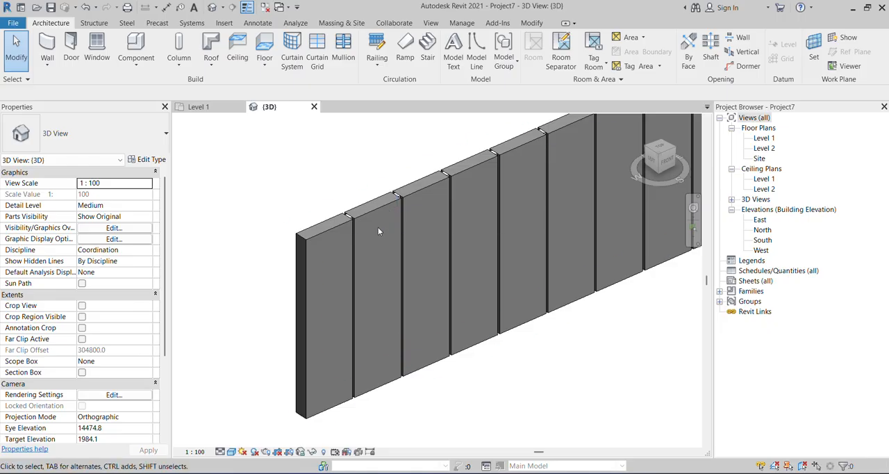
pyautogui.click(377, 216)
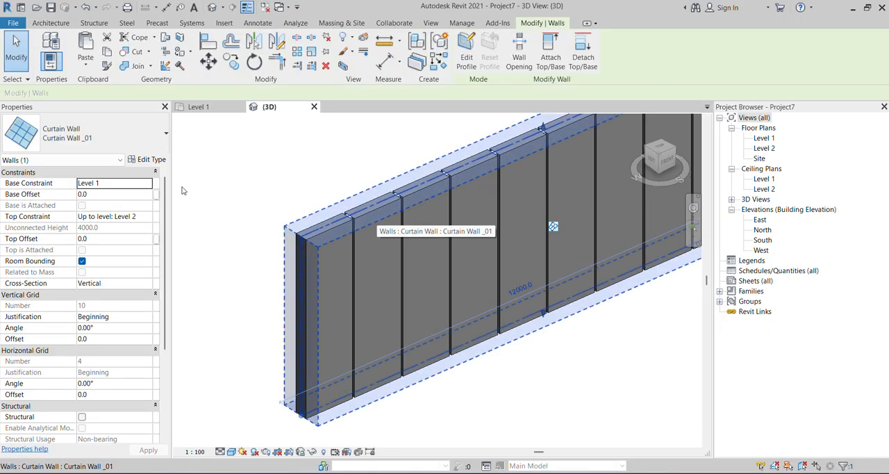
pyautogui.click(148, 160)
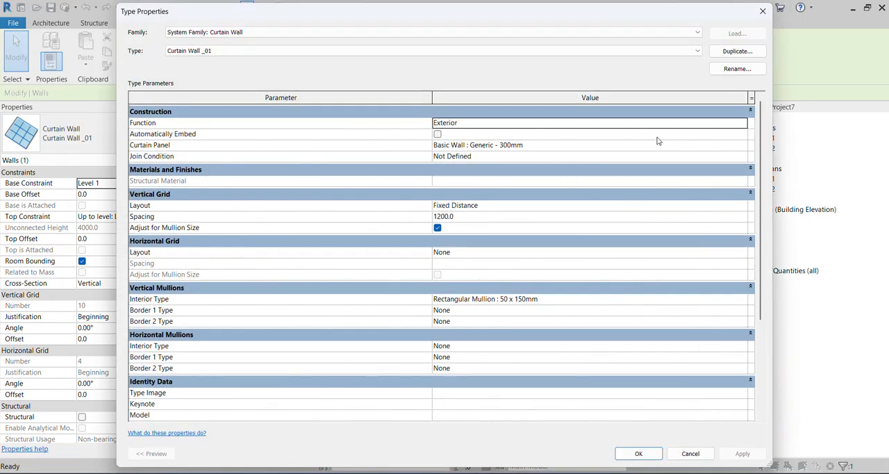
pyautogui.click(742, 145)
pyautogui.scroll(5, 514, 185)
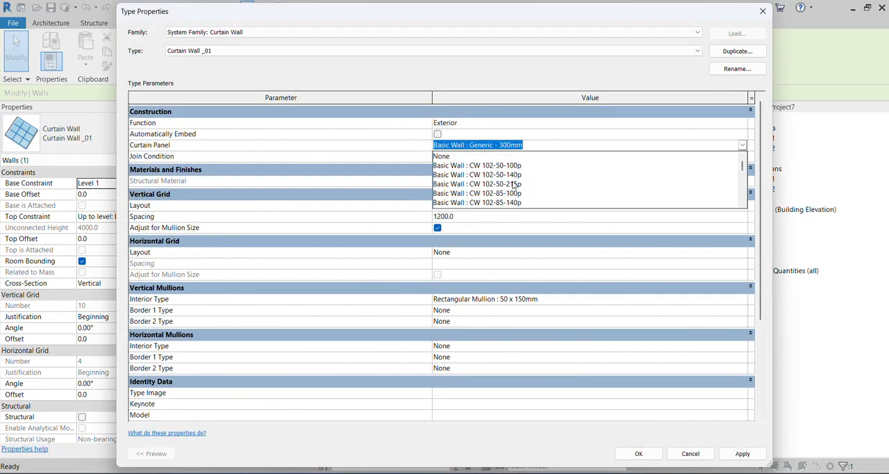
pyautogui.click(451, 157)
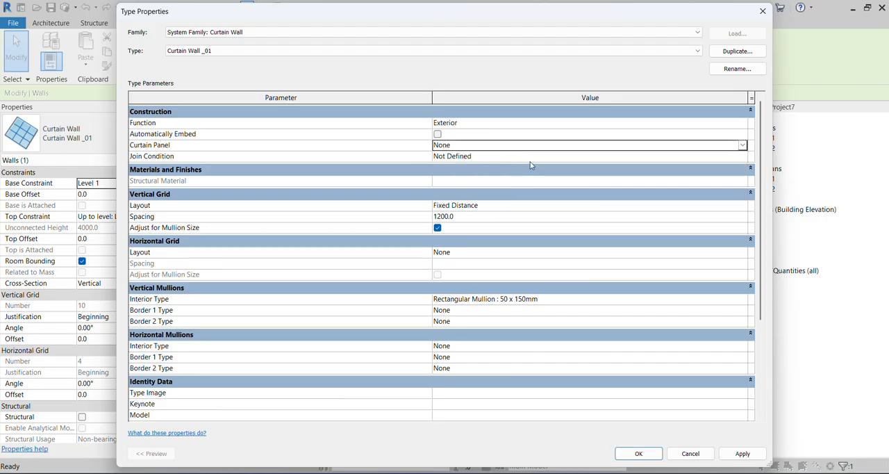
pyautogui.click(531, 159)
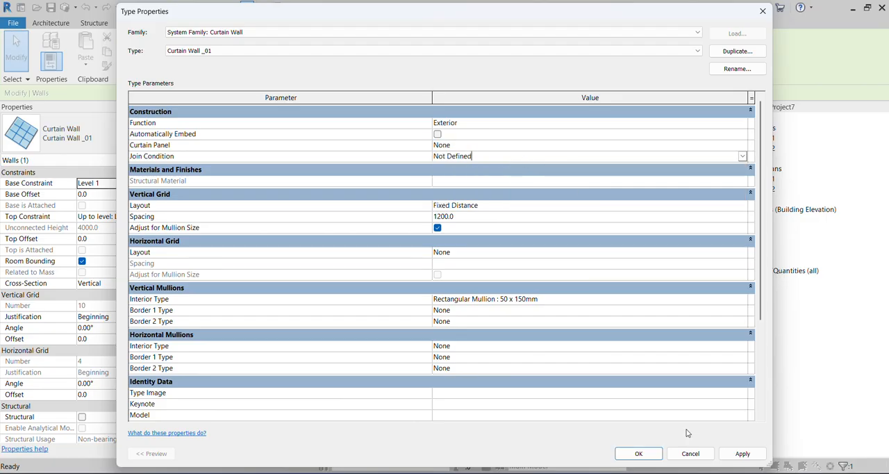
pyautogui.click(741, 453)
pyautogui.click(638, 453)
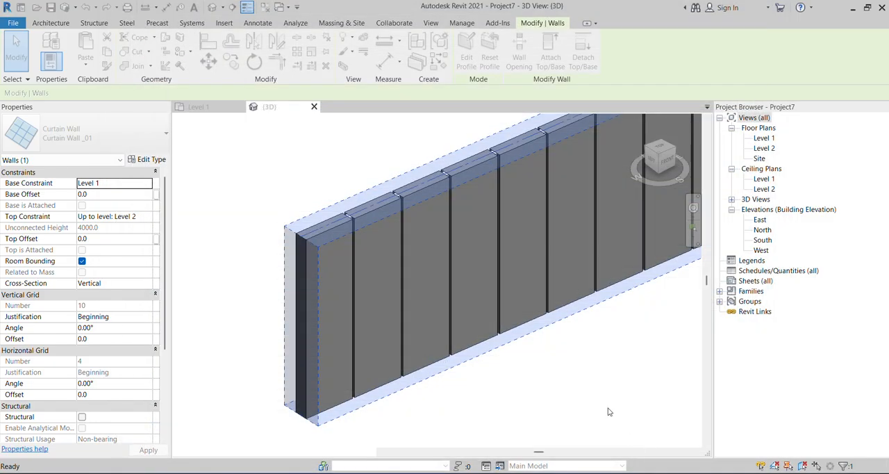
# Deselect the curtain wall and undo its curtain panel changes to bring back the glazed panels and mullions.
pyautogui.click(538, 344)
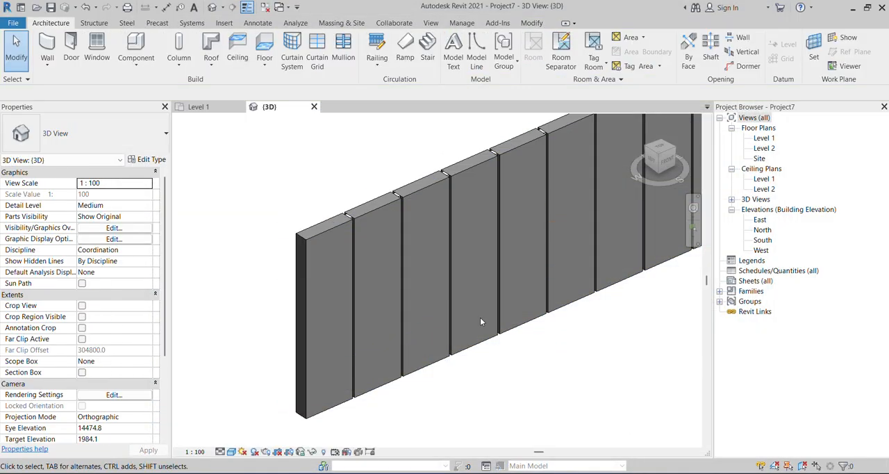
pyautogui.scroll(2, 478, 316)
pyautogui.scroll(-3, 410, 297)
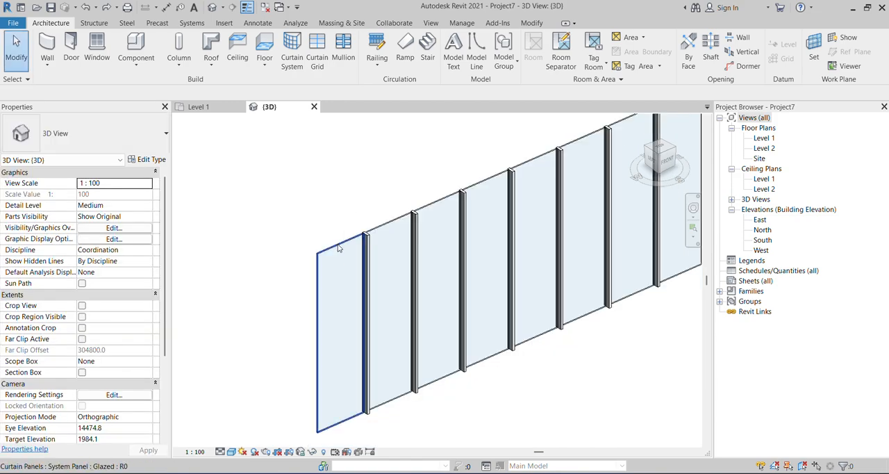
# Select the glazed panel at the wall's near end and apply an Offset of 65 in its type properties.
pyautogui.click(338, 248)
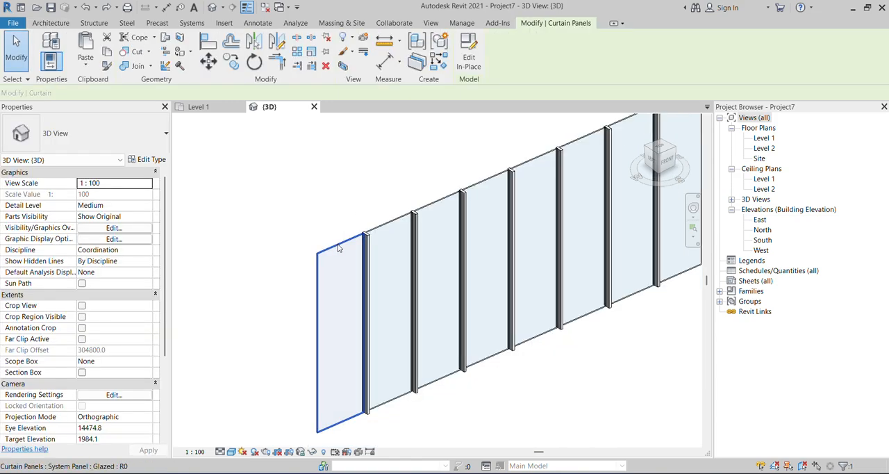
pyautogui.click(146, 160)
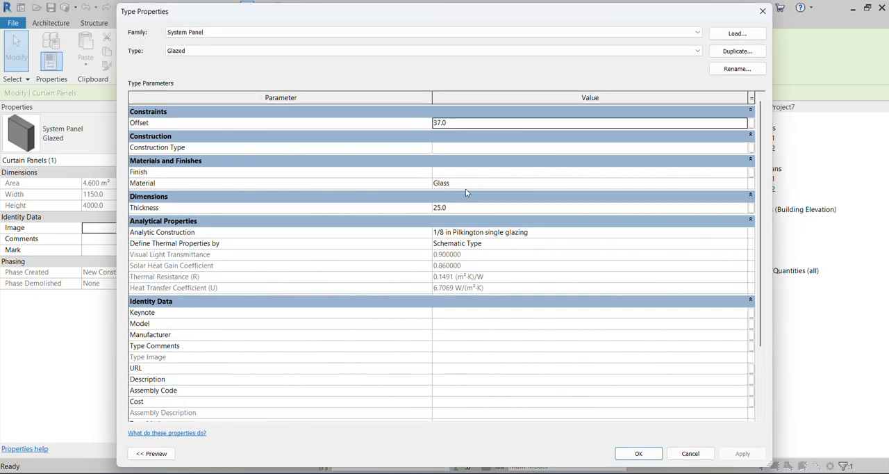
pyautogui.click(466, 185)
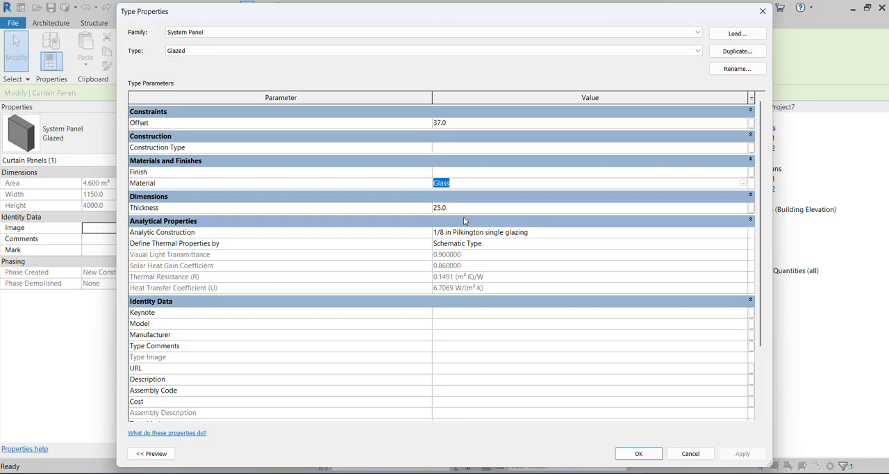
pyautogui.click(468, 209)
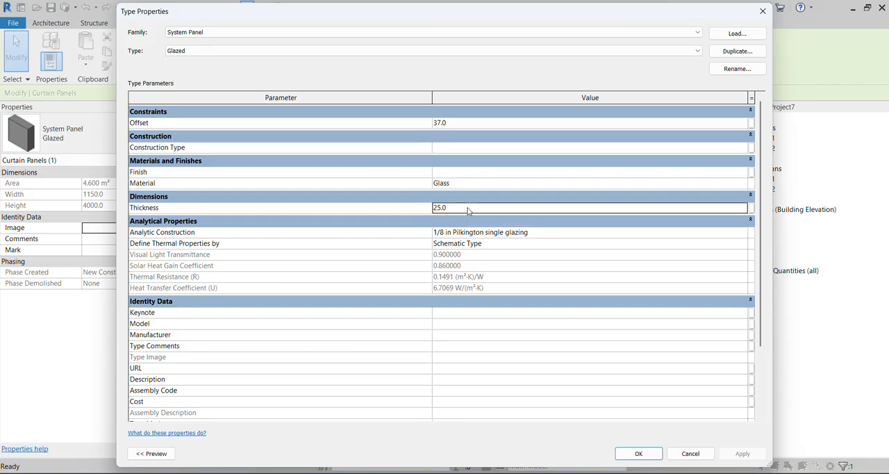
pyautogui.click(463, 122)
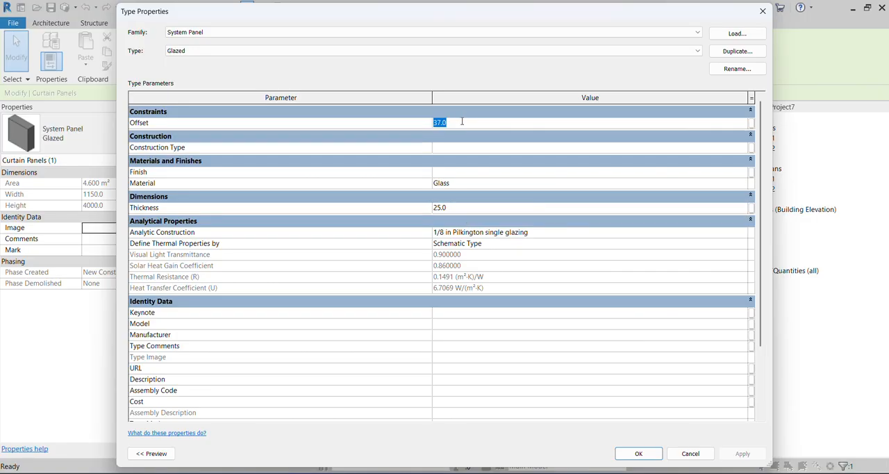
pyautogui.write('65')
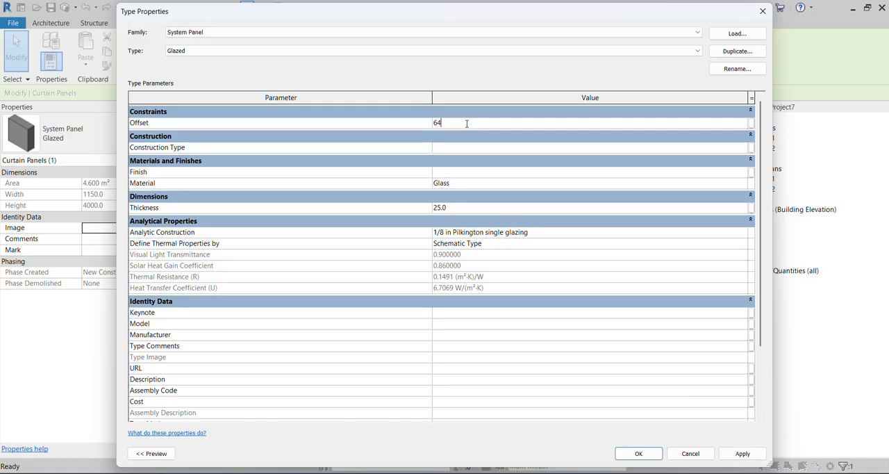
pyautogui.click(742, 455)
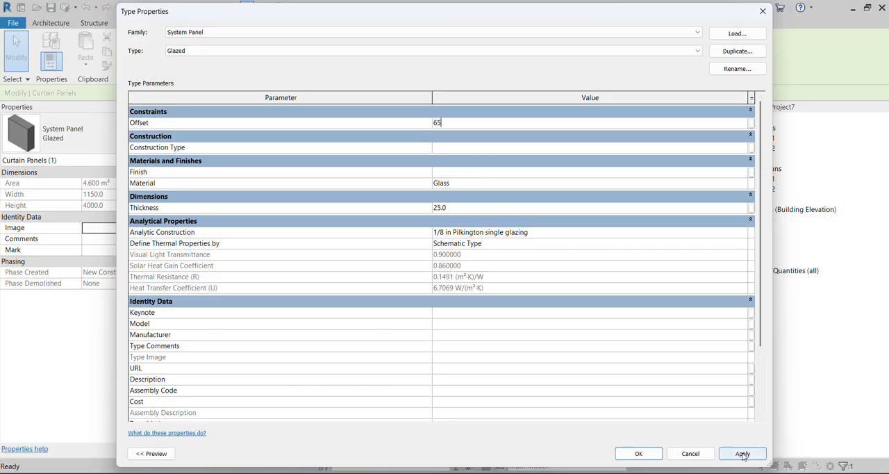
# Assign the Gypsum Wall Board material to the Glazed system panel type.
pyautogui.click(745, 183)
pyautogui.click(745, 183)
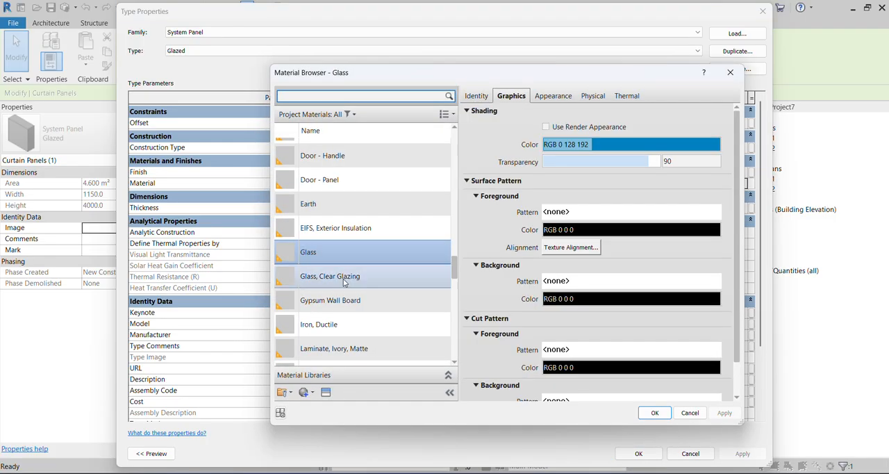
pyautogui.scroll(-2, 342, 282)
pyautogui.scroll(1, 342, 282)
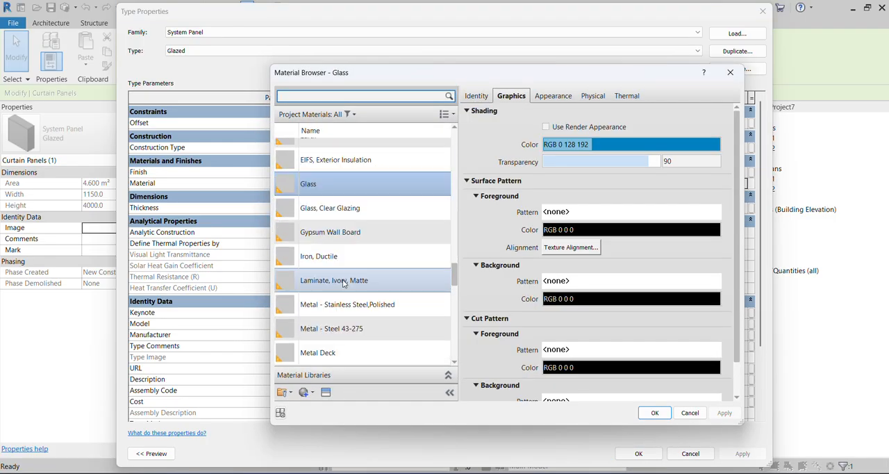
pyautogui.click(372, 236)
pyautogui.click(654, 412)
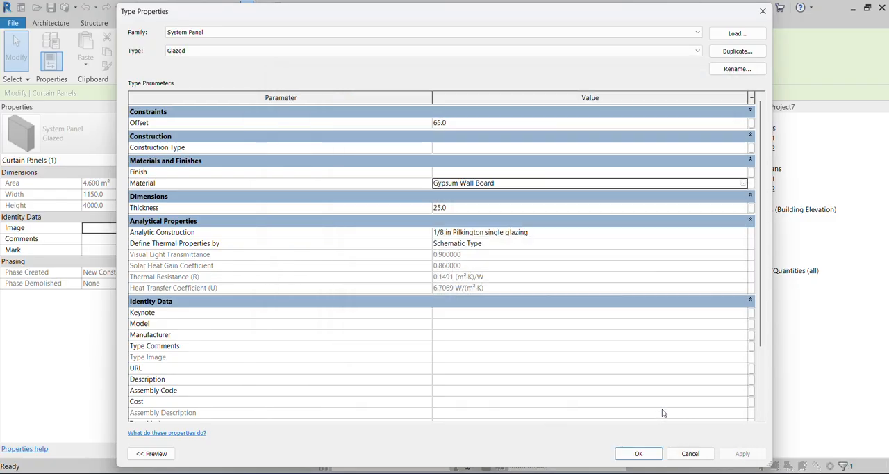
# Confirm the Glazed system panel type's material change and deselect the panel.
pyautogui.click(743, 452)
pyautogui.click(638, 453)
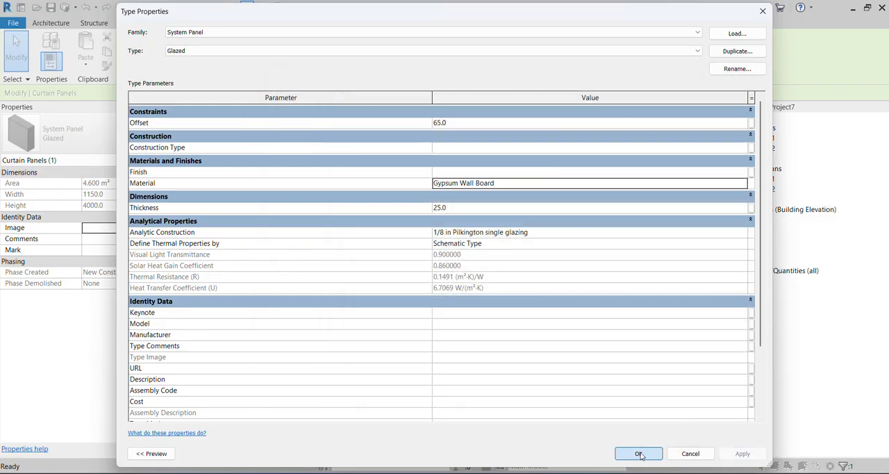
pyautogui.press('Escape')
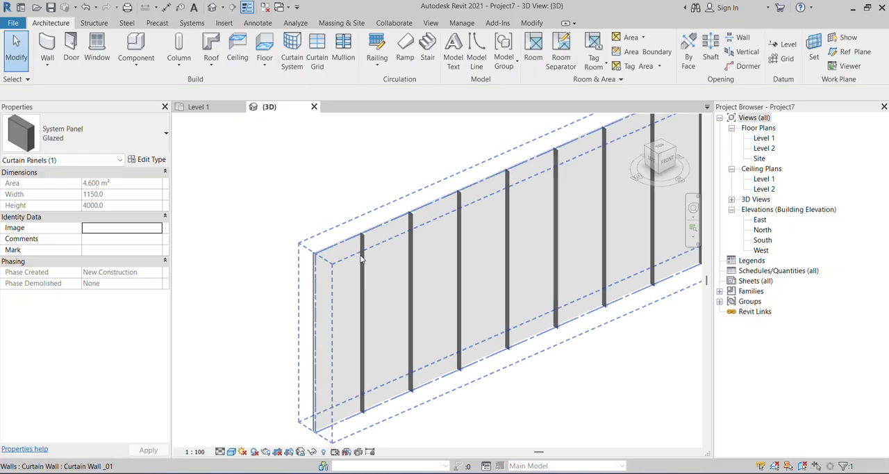
# Select the curtain wall and set its type's vertical grid spacing to 600, then deselect the wall.
pyautogui.keyDown('shift'); pyautogui.moveTo(367, 298); pyautogui.dragTo(486, 299, button='middle'); pyautogui.keyUp('shift')
pyautogui.scroll(5, 353, 232)
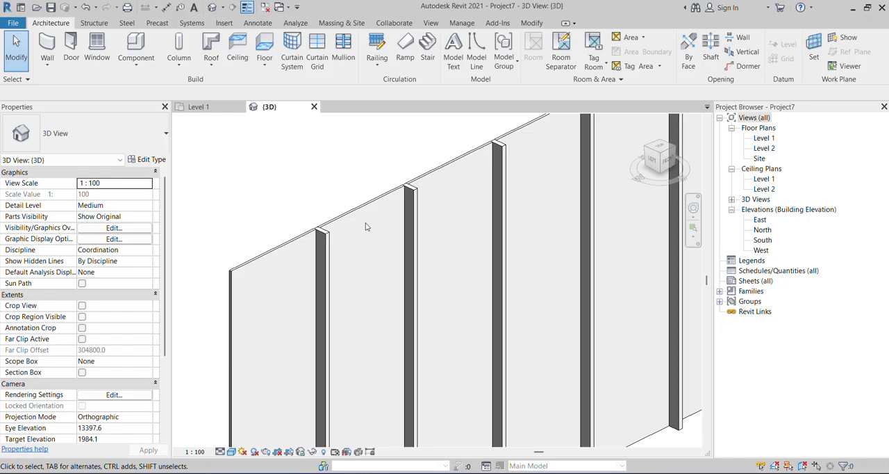
pyautogui.keyDown('shift'); pyautogui.moveTo(360, 227); pyautogui.dragTo(364, 308, button='middle'); pyautogui.keyUp('shift')
pyautogui.keyDown('shift'); pyautogui.moveTo(391, 315); pyautogui.dragTo(524, 292, button='middle'); pyautogui.keyUp('shift')
pyautogui.keyDown('shift'); pyautogui.moveTo(436, 258); pyautogui.dragTo(591, 325, button='middle'); pyautogui.keyUp('shift')
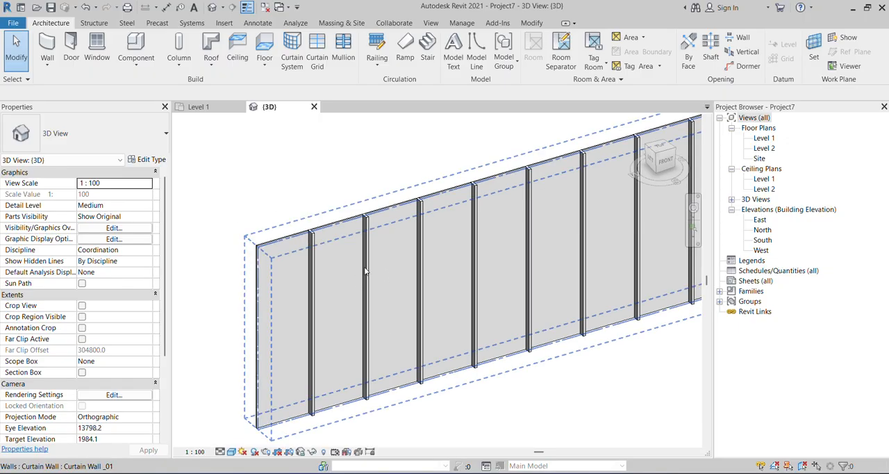
pyautogui.click(366, 271)
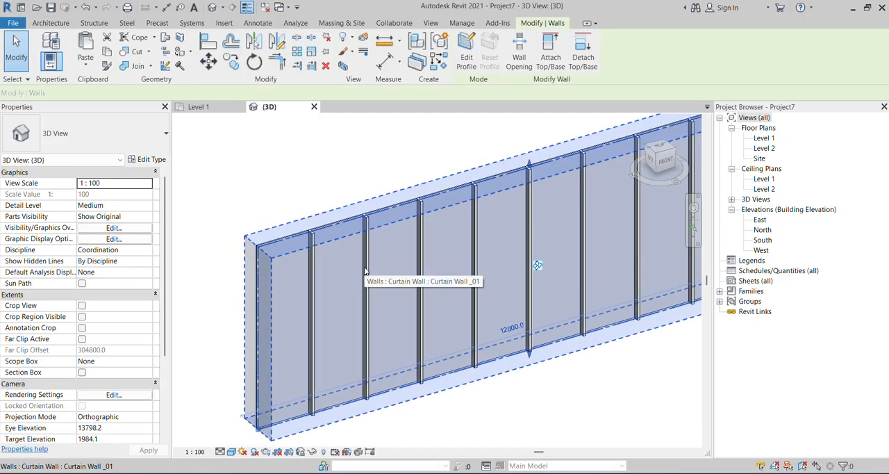
pyautogui.click(146, 159)
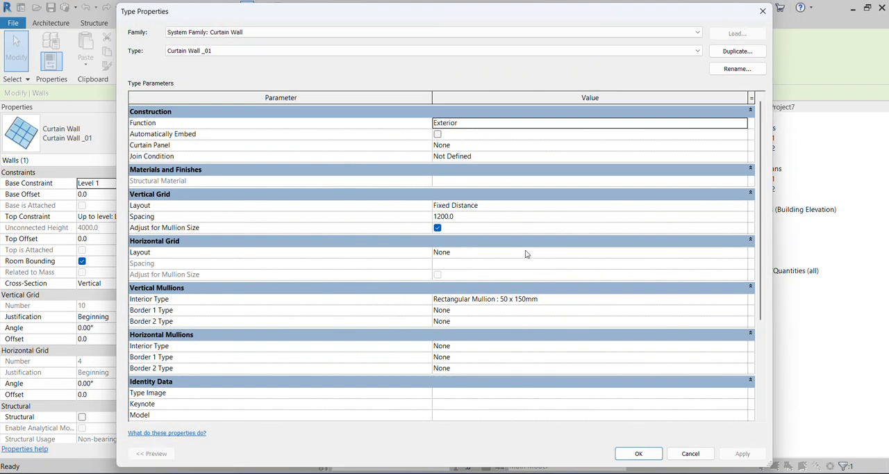
pyautogui.click(514, 219)
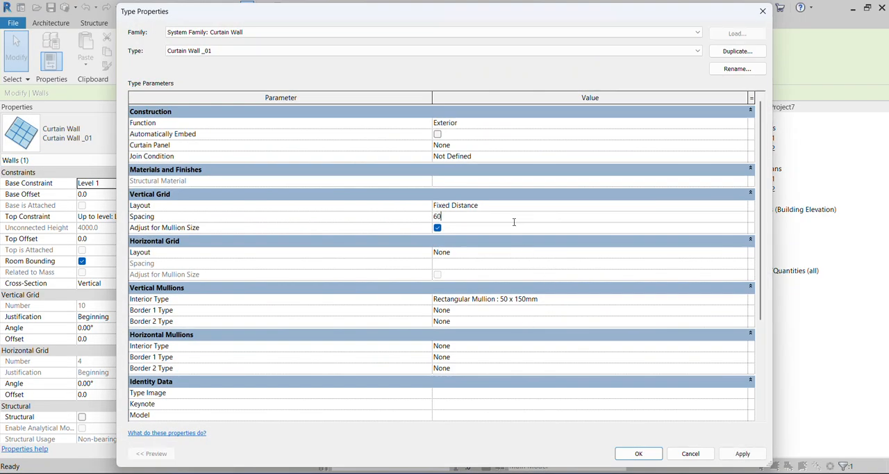
pyautogui.click(744, 454)
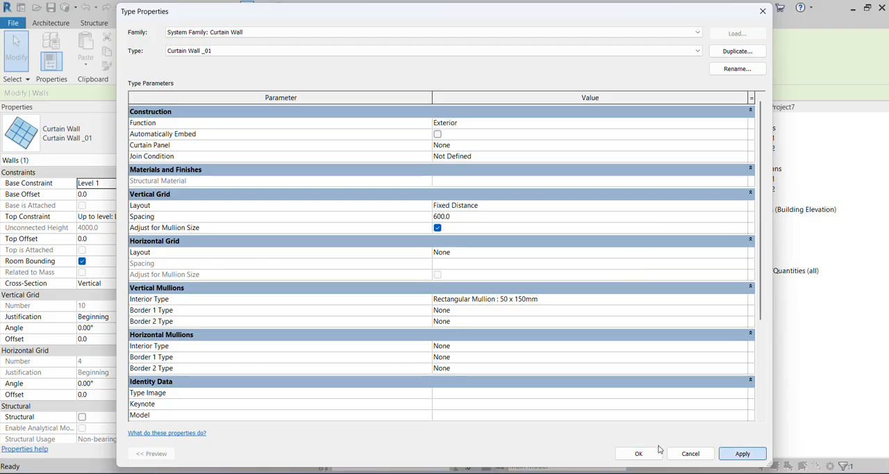
pyautogui.click(638, 453)
pyautogui.press('Escape')
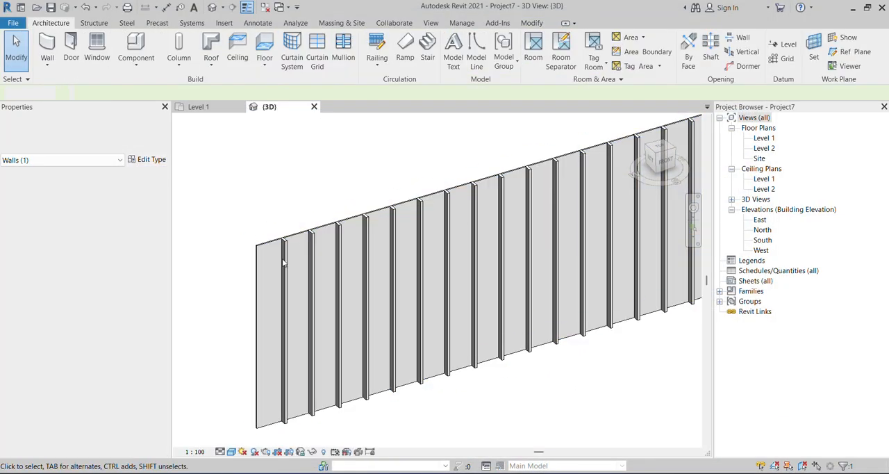
# Examine the closer mullion spacing and how the mullions meet the panels along the wall's upper edge.
pyautogui.keyDown('shift'); pyautogui.moveTo(388, 303); pyautogui.dragTo(632, 328, button='middle'); pyautogui.keyUp('shift')
pyautogui.scroll(5, 295, 244)
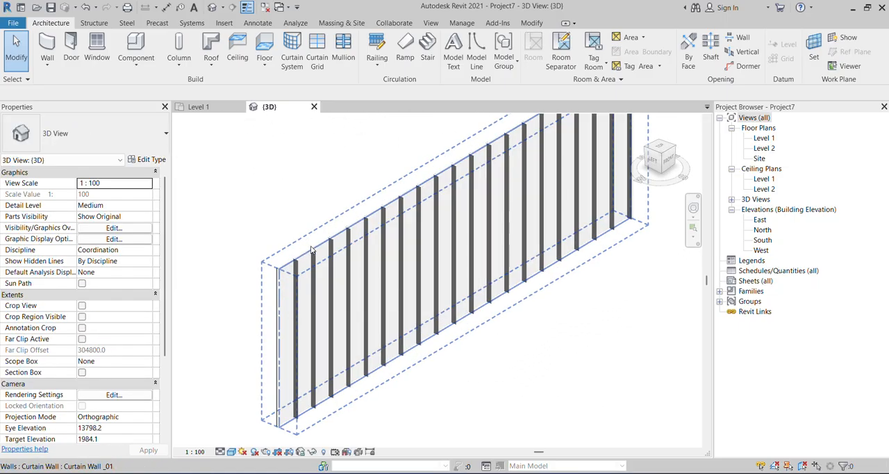
pyautogui.keyDown('shift'); pyautogui.moveTo(334, 288); pyautogui.dragTo(471, 299, button='middle'); pyautogui.keyUp('shift')
pyautogui.scroll(5, 416, 285)
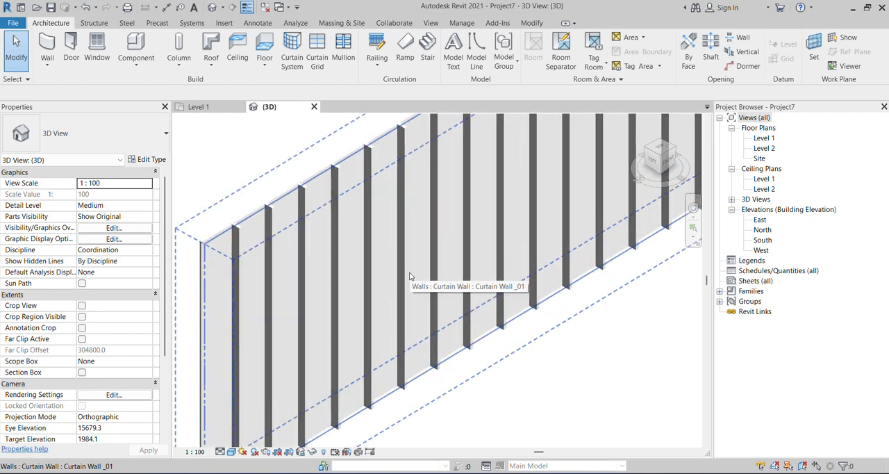
pyautogui.keyDown('shift'); pyautogui.moveTo(409, 276); pyautogui.dragTo(526, 375, button='middle'); pyautogui.keyUp('shift')
pyautogui.scroll(3, 363, 307)
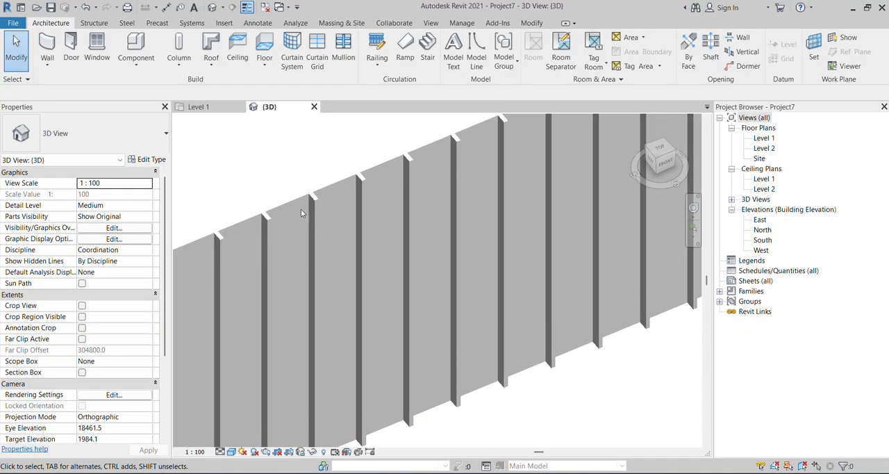
pyautogui.scroll(2, 313, 197)
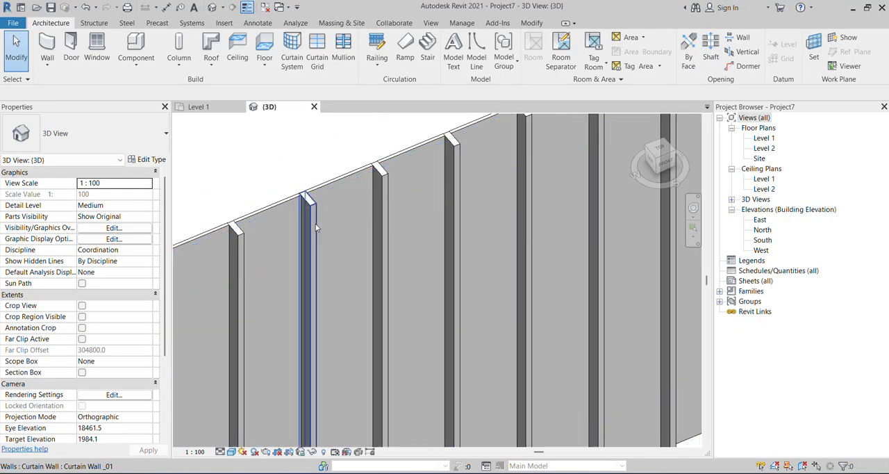
pyautogui.scroll(4, 315, 215)
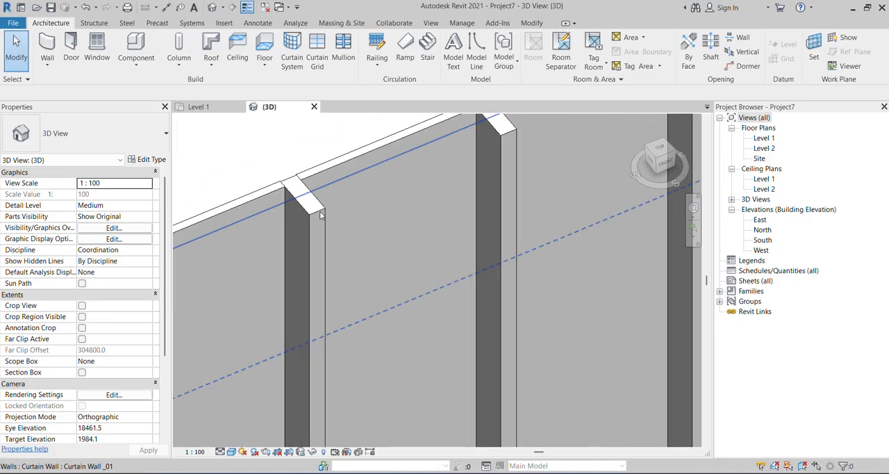
pyautogui.scroll(-5, 502, 229)
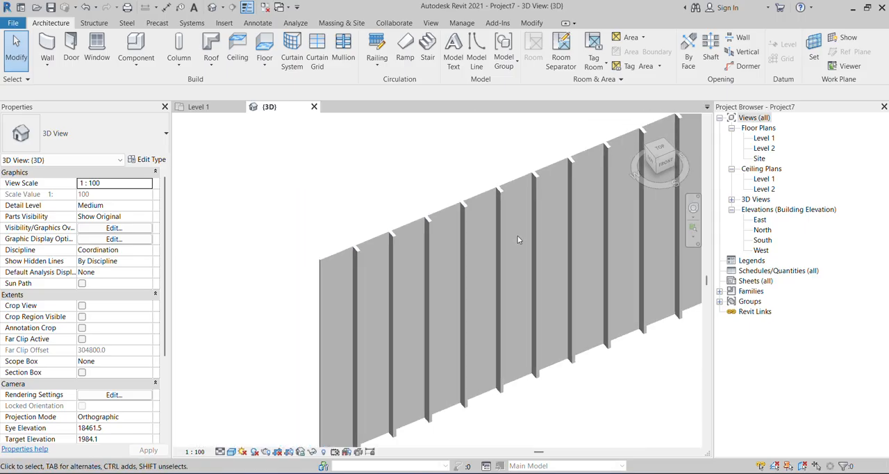
# Select the panel at the wall's near end and set the Glazed type's Offset to 85.
pyautogui.scroll(2, 356, 243)
pyautogui.scroll(4, 364, 261)
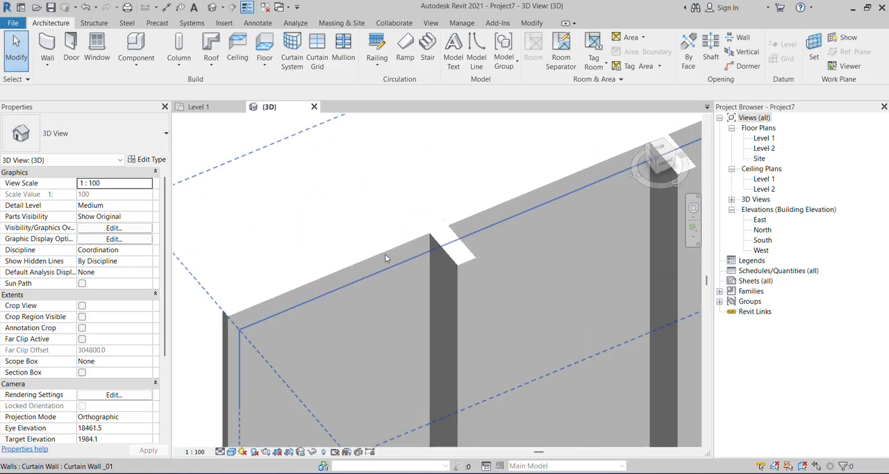
pyautogui.click(414, 241)
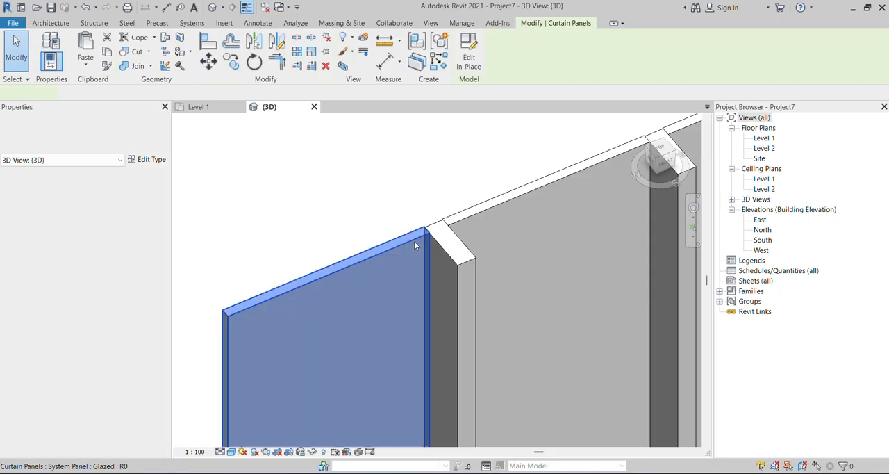
pyautogui.click(152, 160)
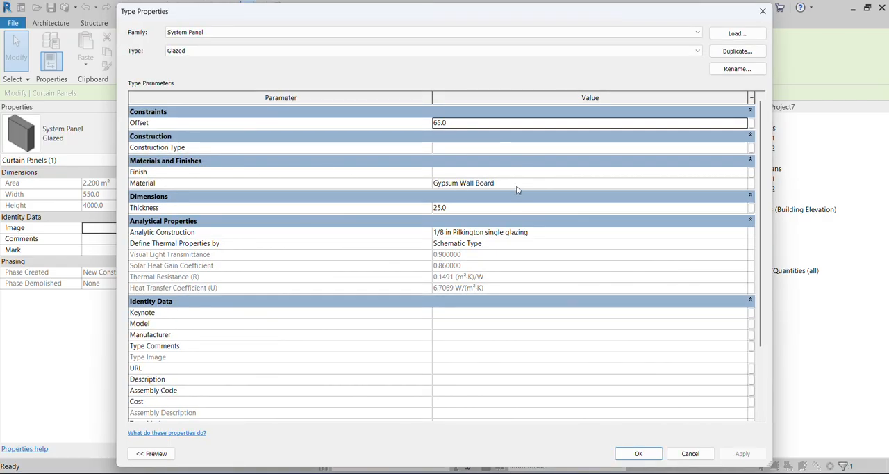
pyautogui.click(472, 123)
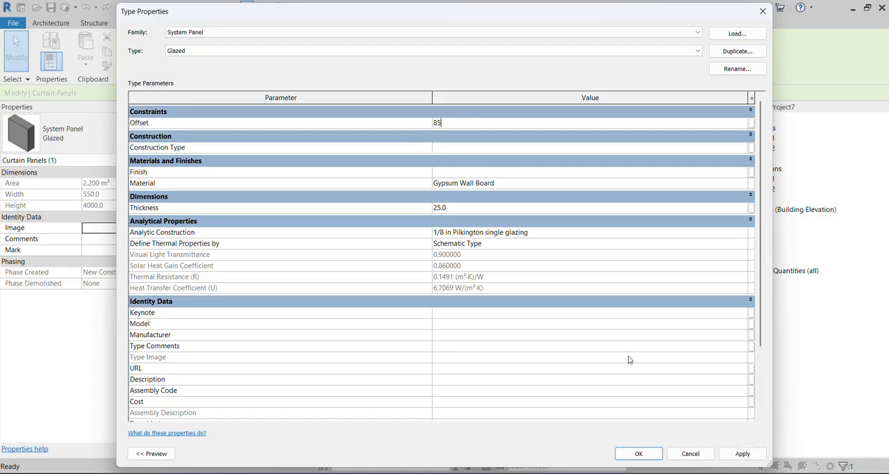
pyautogui.click(638, 452)
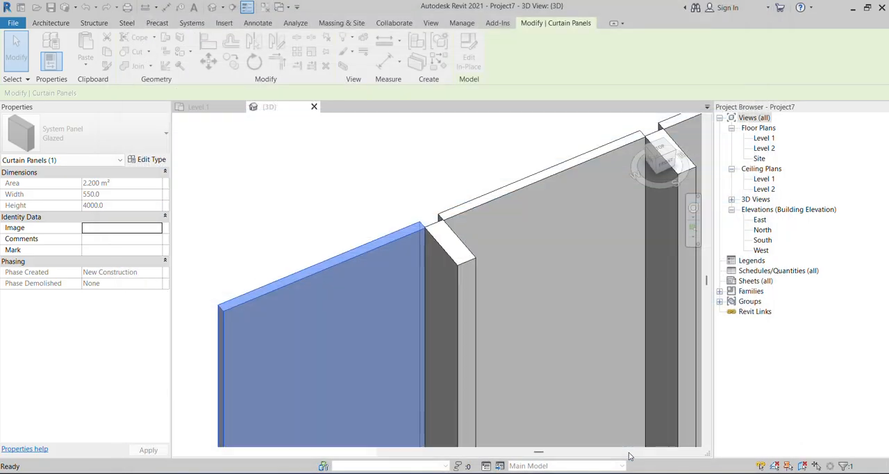
# Set the Glazed panel type's Offset to 100 and deselect the panel.
pyautogui.click(151, 160)
pyautogui.click(487, 123)
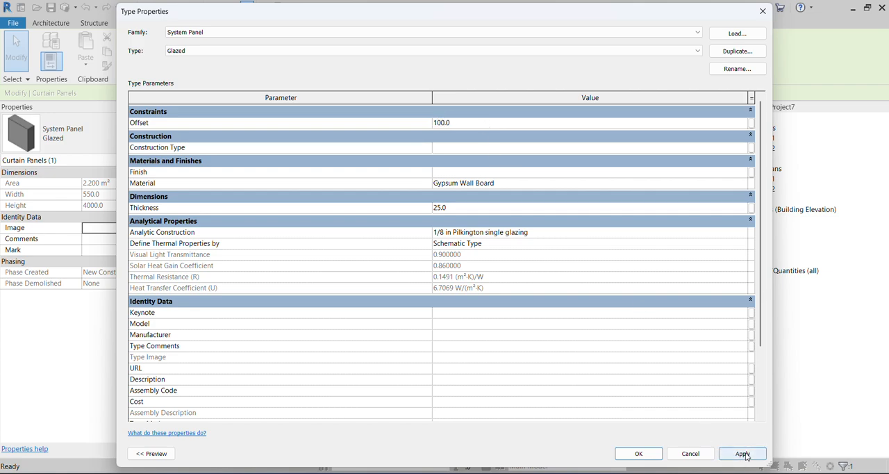
pyautogui.click(638, 453)
pyautogui.click(438, 184)
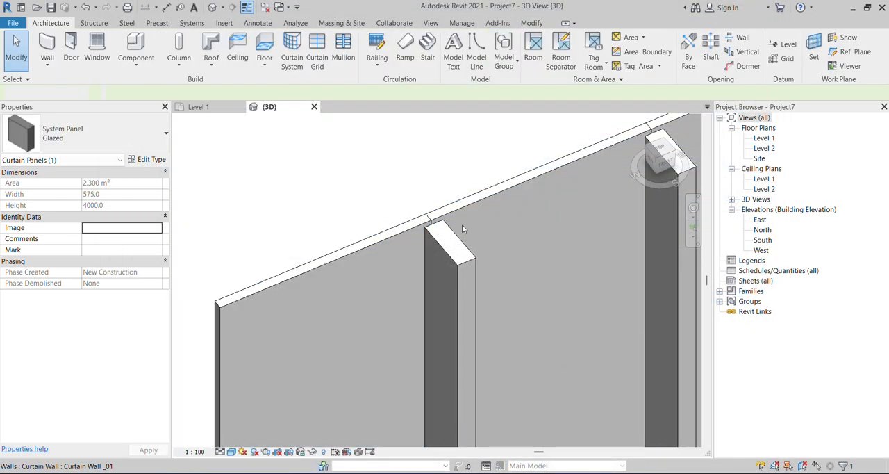
# Examine the offset panels against the mullions, both up close and along the whole curtain wall.
pyautogui.scroll(5, 431, 224)
pyautogui.scroll(-3, 422, 223)
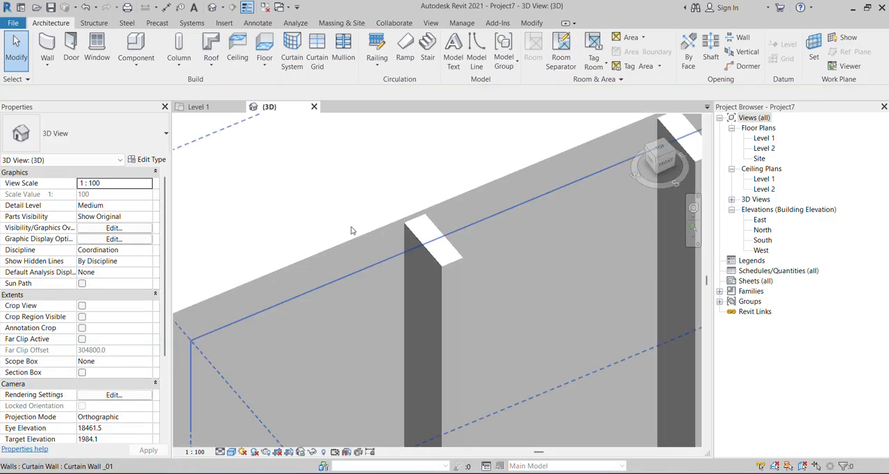
pyautogui.scroll(-4, 433, 236)
pyautogui.keyDown('shift'); pyautogui.moveTo(397, 316); pyautogui.dragTo(548, 348, button='middle'); pyautogui.keyUp('shift')
pyautogui.scroll(-5, 349, 270)
pyautogui.scroll(5, 533, 299)
pyautogui.keyDown('shift'); pyautogui.moveTo(533, 295); pyautogui.dragTo(512, 314, button='middle'); pyautogui.keyUp('shift')
pyautogui.scroll(3, 447, 283)
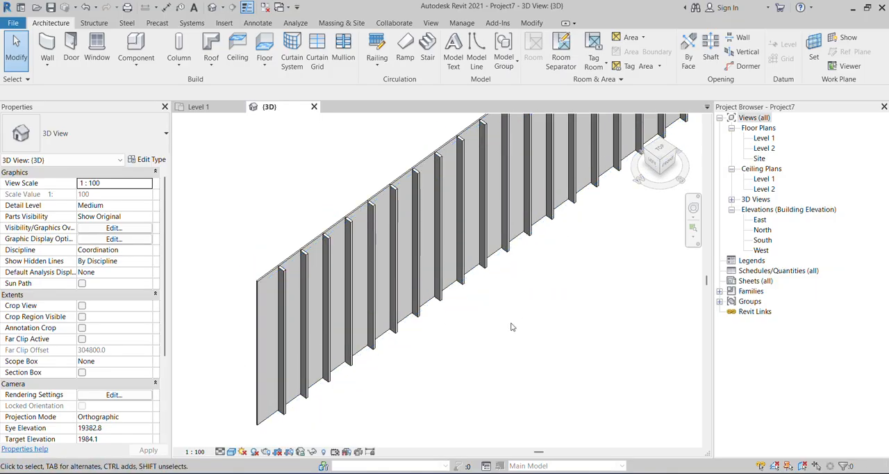
pyautogui.scroll(-2, 512, 325)
pyautogui.scroll(2, 488, 275)
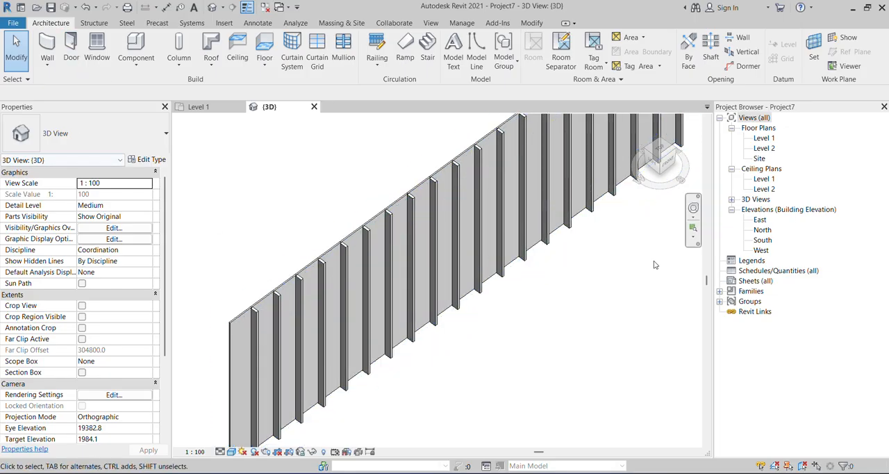
# Locate the Rectangular Mullion family among the project's curtain wall mullions and duplicate its 50 x 150mm type.
pyautogui.click(720, 291)
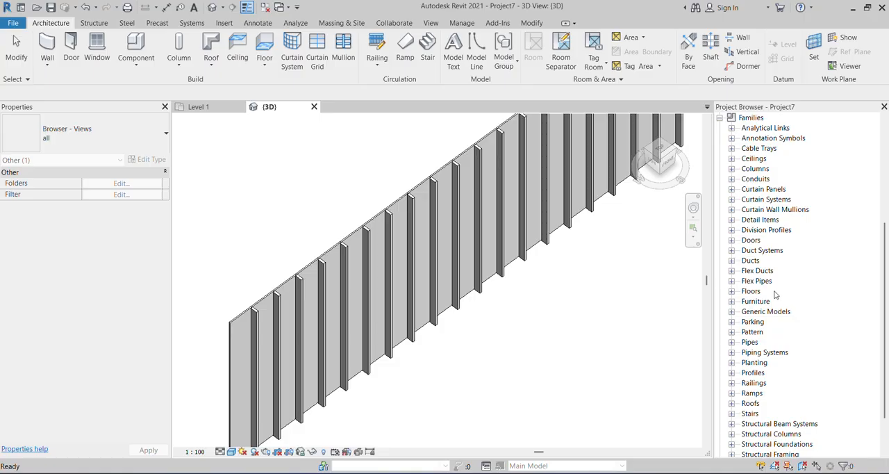
pyautogui.click(731, 210)
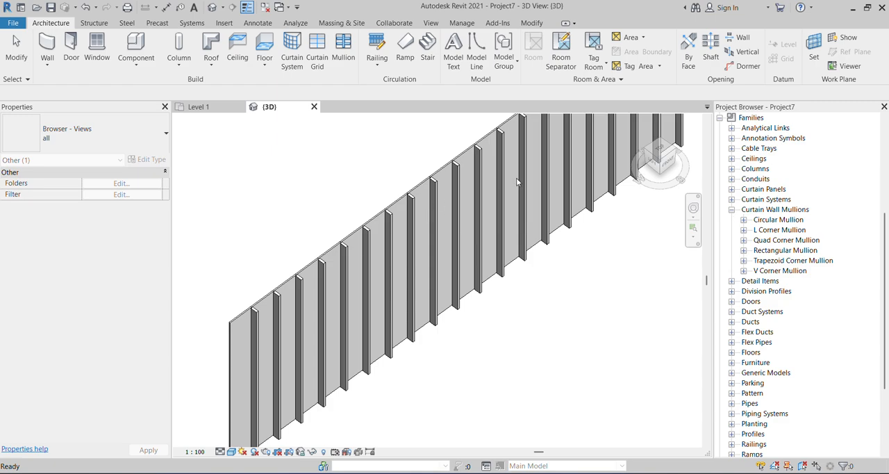
pyautogui.click(744, 251)
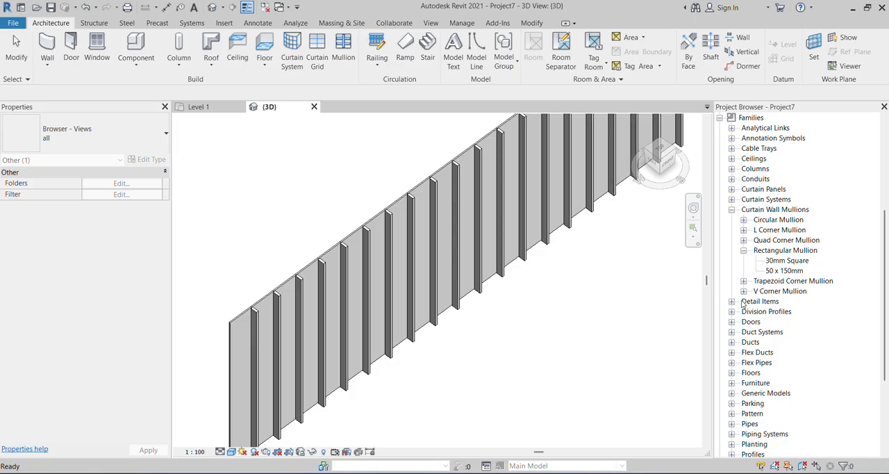
pyautogui.click(792, 271)
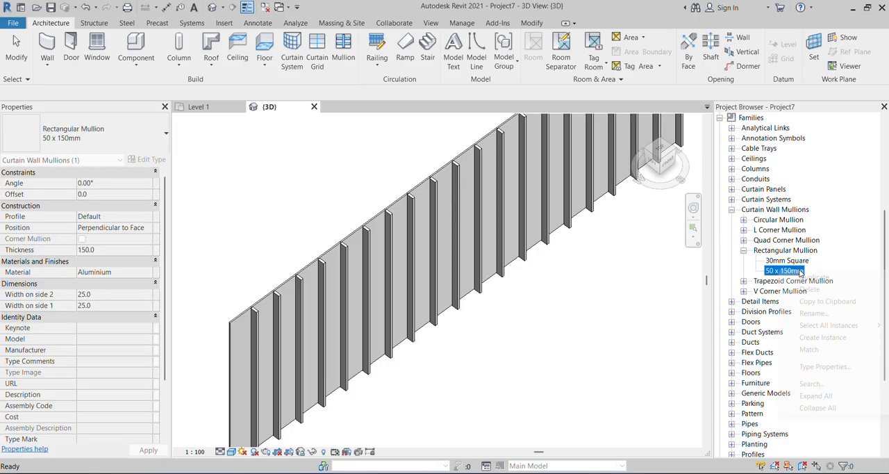
pyautogui.rightClick(782, 271)
pyautogui.click(814, 277)
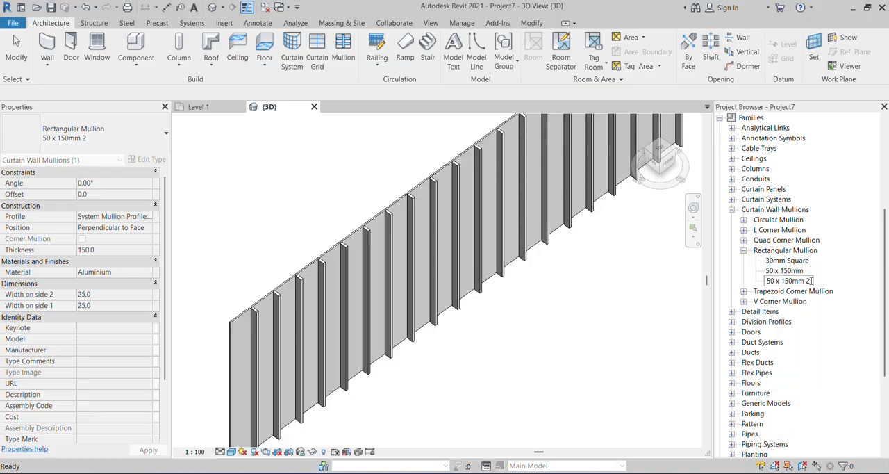
# Name the duplicated rectangular mullion type Mulion_01.
pyautogui.moveTo(808, 280); pyautogui.dragTo(759, 281)
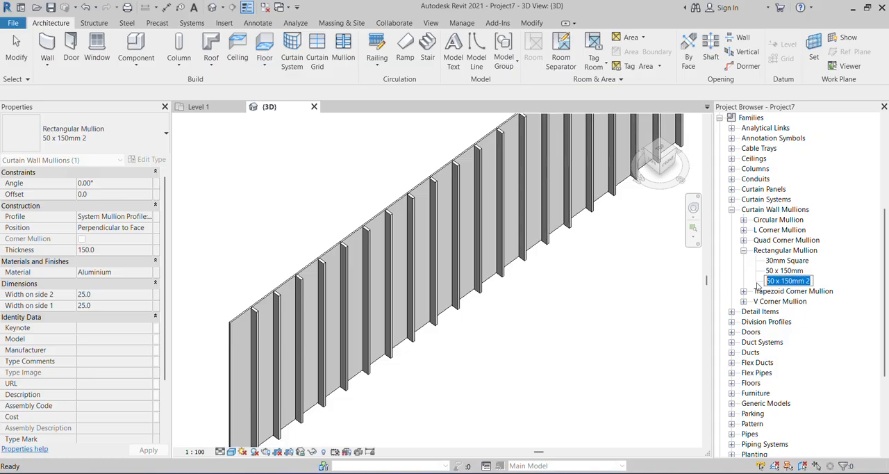
pyautogui.write('Mulion_01')
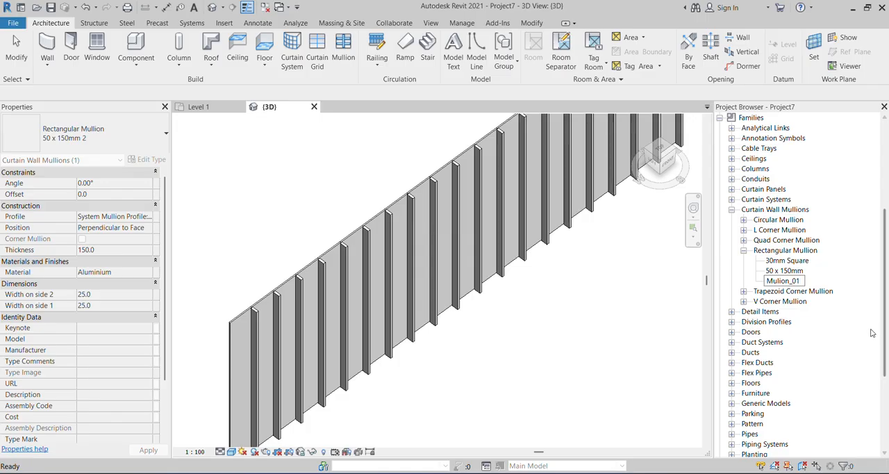
pyautogui.press('Return')
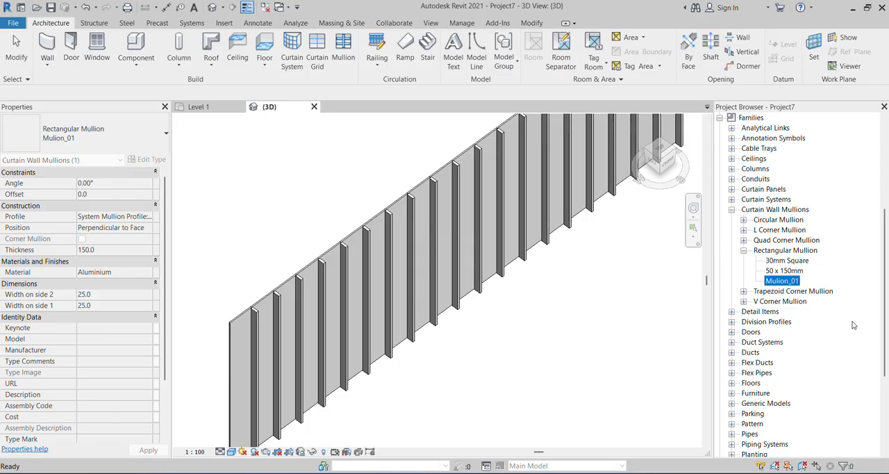
# Create a new family from the Metric Profile-Mullion template in the English templates folder.
pyautogui.click(11, 28)
pyautogui.click(11, 26)
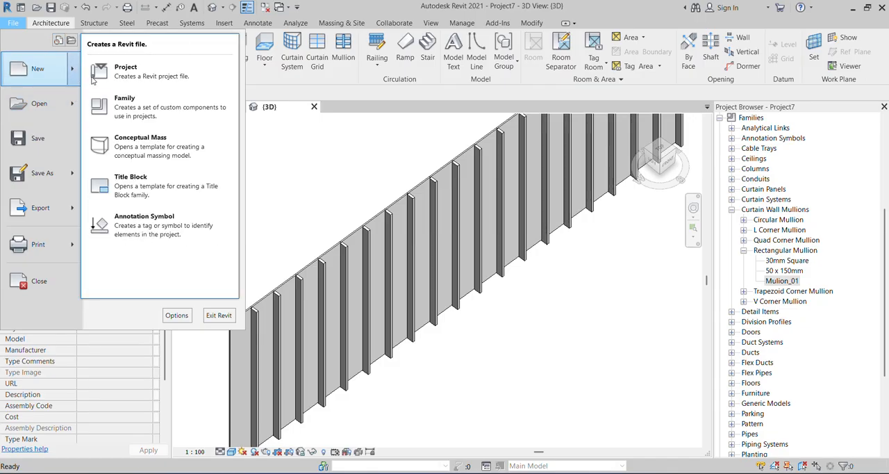
pyautogui.click(142, 104)
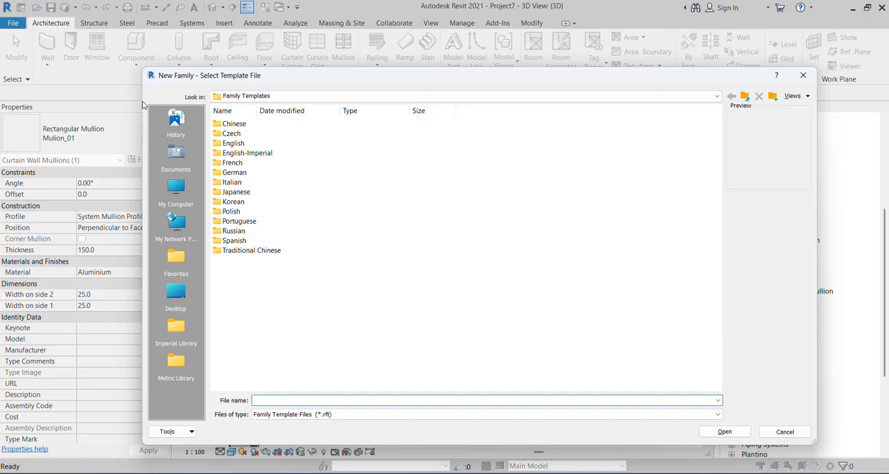
pyautogui.doubleClick(224, 145)
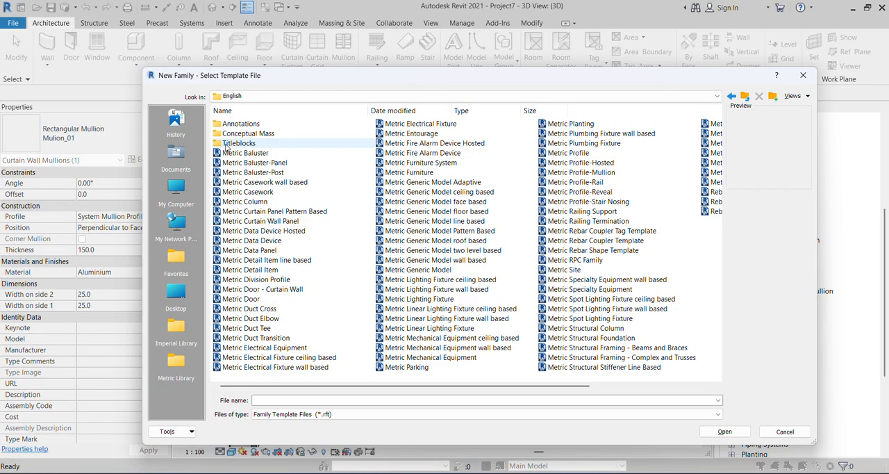
pyautogui.moveTo(559, 81); pyautogui.dragTo(459, 79)
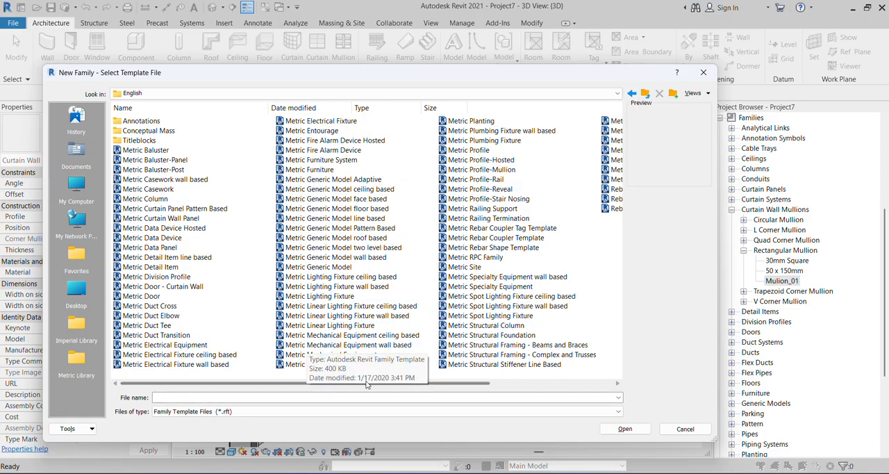
pyautogui.moveTo(489, 387)
pyautogui.mouseDown()
pyautogui.moveTo(588, 388)
pyautogui.moveTo(438, 386)
pyautogui.mouseUp()
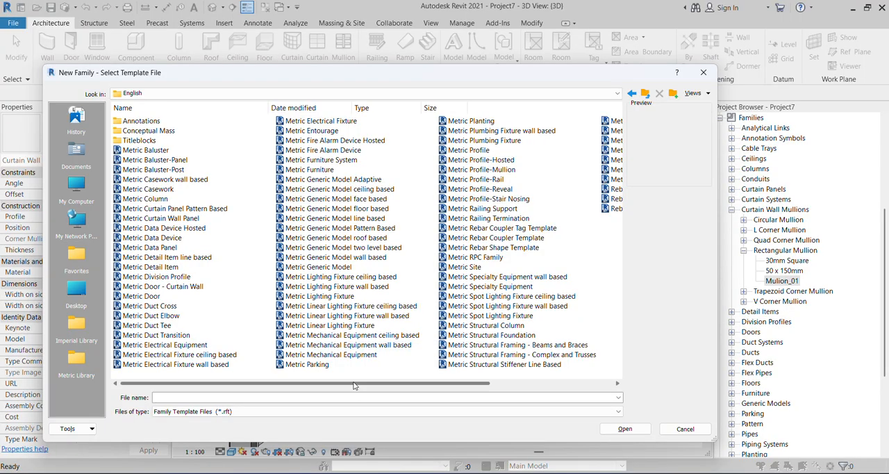
pyautogui.moveTo(408, 387); pyautogui.dragTo(514, 390)
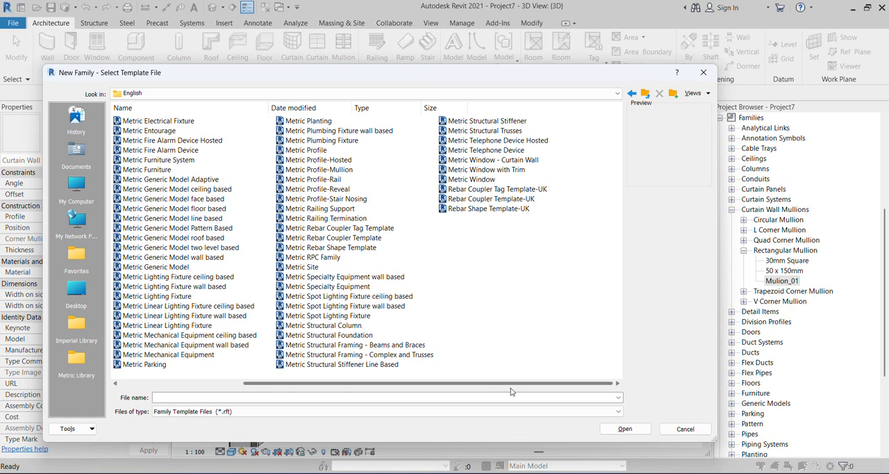
pyautogui.click(320, 173)
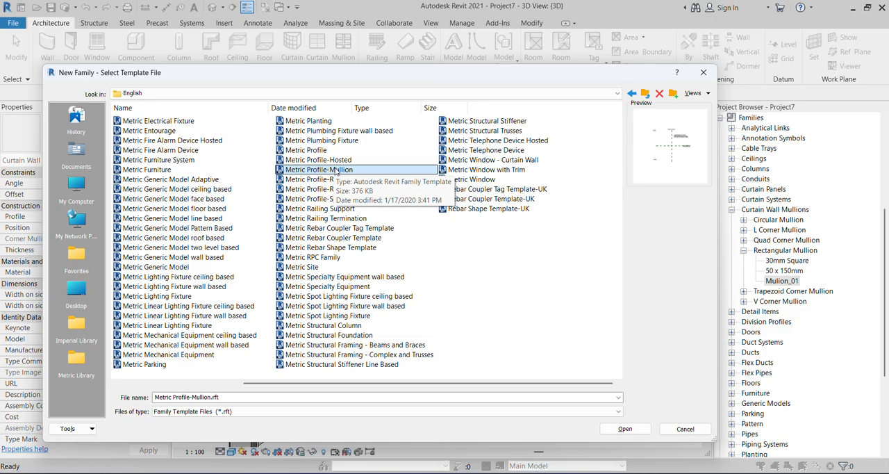
pyautogui.click(613, 429)
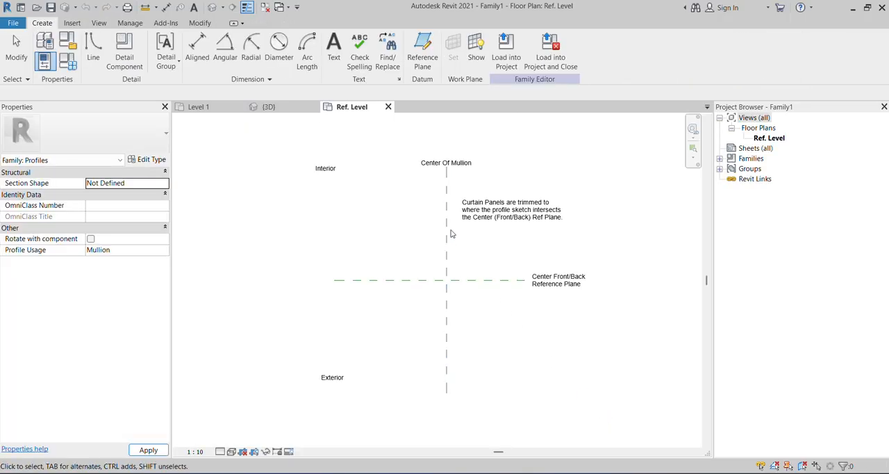
# Move the note about trimmed curtain panels farther away from the mullion center reference plane.
pyautogui.scroll(2, 459, 243)
pyautogui.click(512, 207)
pyautogui.scroll(-2, 461, 225)
pyautogui.click(464, 219)
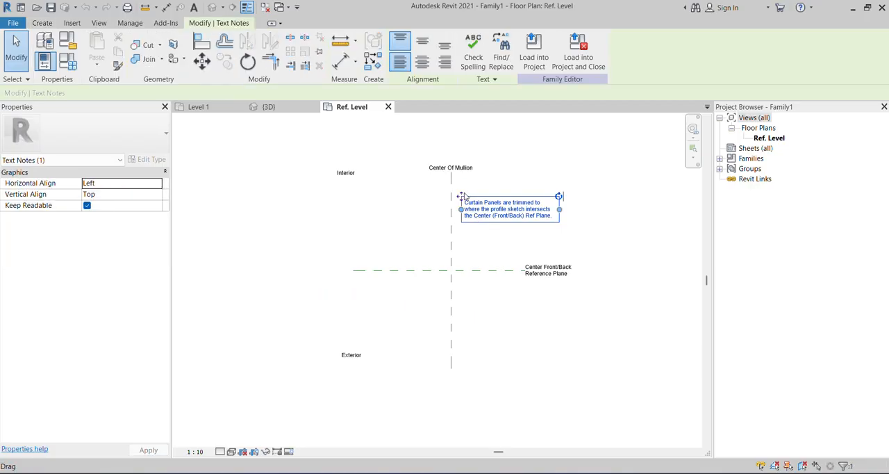
pyautogui.moveTo(463, 196); pyautogui.dragTo(586, 194)
pyautogui.moveTo(610, 237); pyautogui.dragTo(611, 238)
pyautogui.scroll(3, 507, 288)
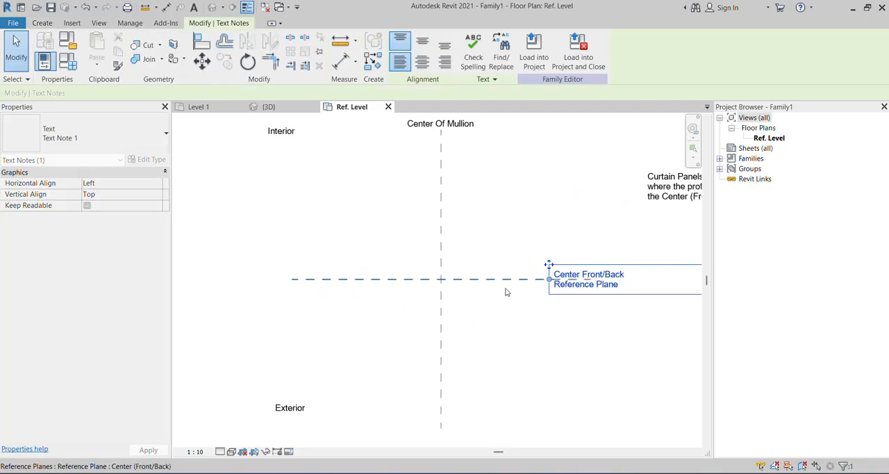
pyautogui.click(520, 345)
pyautogui.scroll(-2, 357, 268)
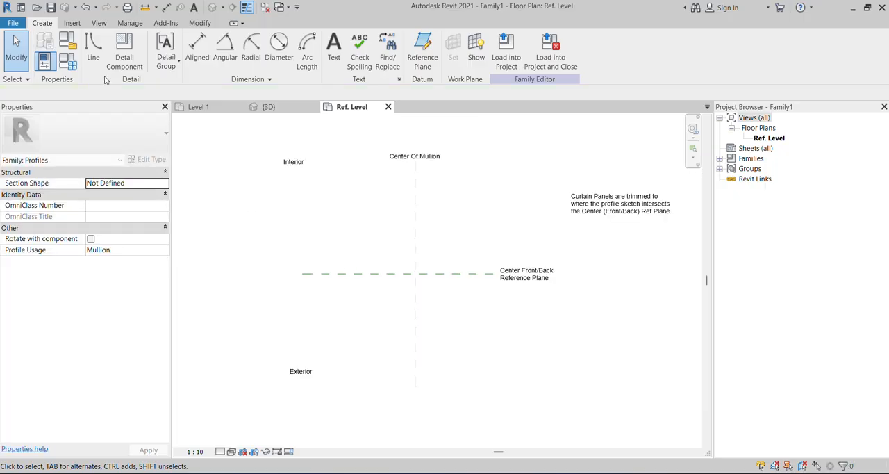
# Draw vertical reference planes on both sides of the Center Of Mullion plane, about 141 mm left and 135 mm right of it.
pyautogui.click(422, 50)
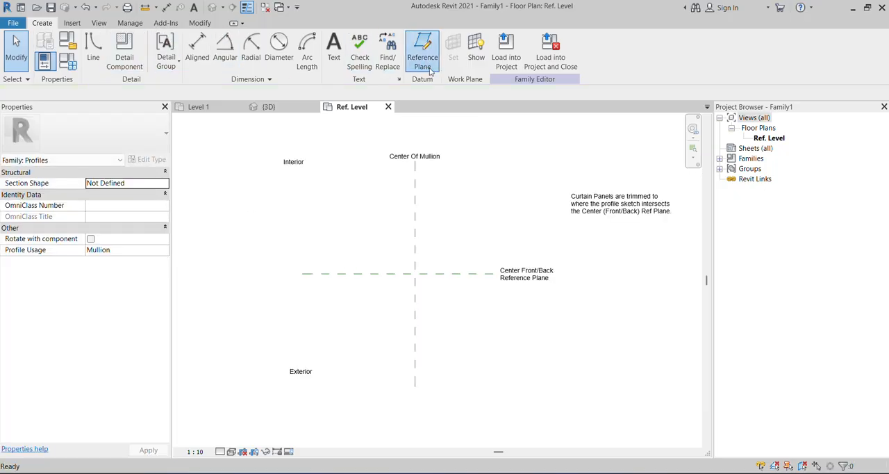
pyautogui.click(440, 198)
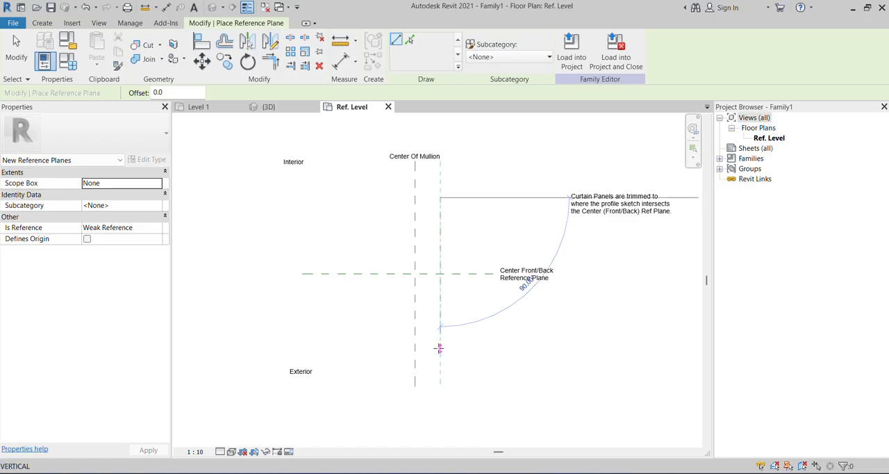
pyautogui.click(440, 351)
pyautogui.click(388, 208)
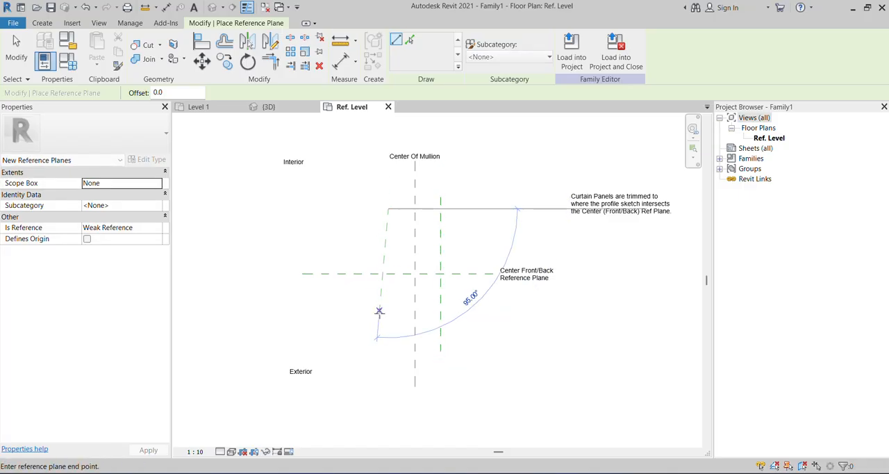
pyautogui.click(388, 334)
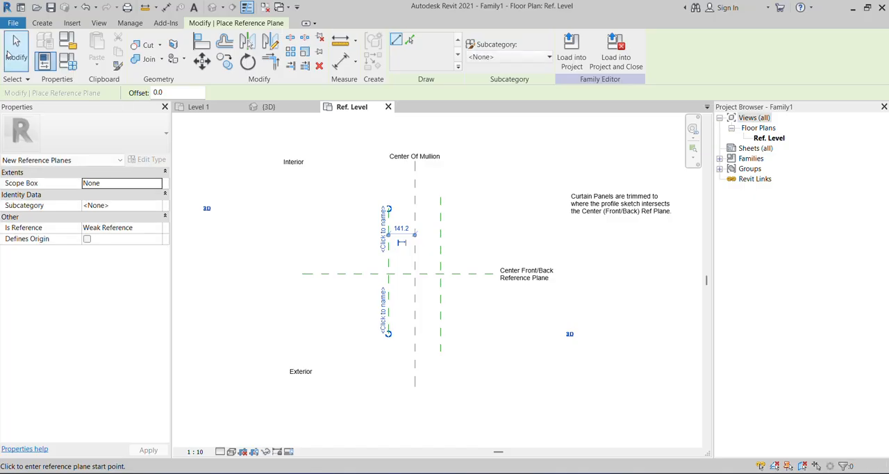
pyautogui.click(14, 53)
pyautogui.scroll(2, 440, 193)
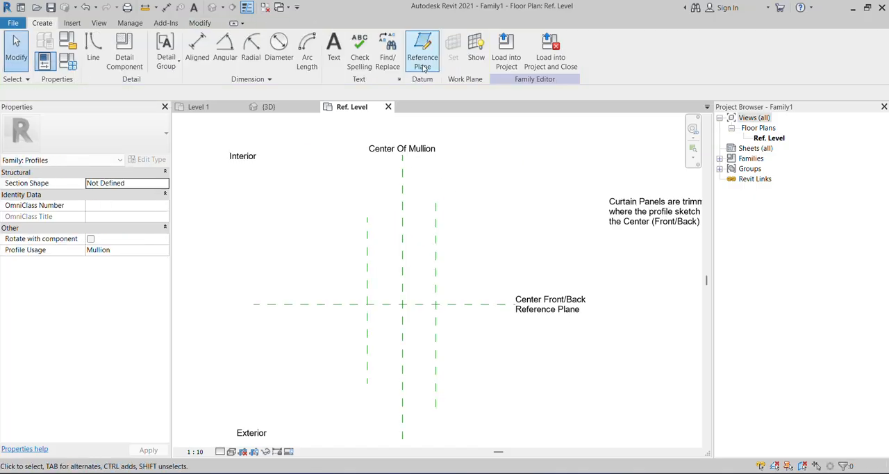
pyautogui.scroll(-2, 431, 202)
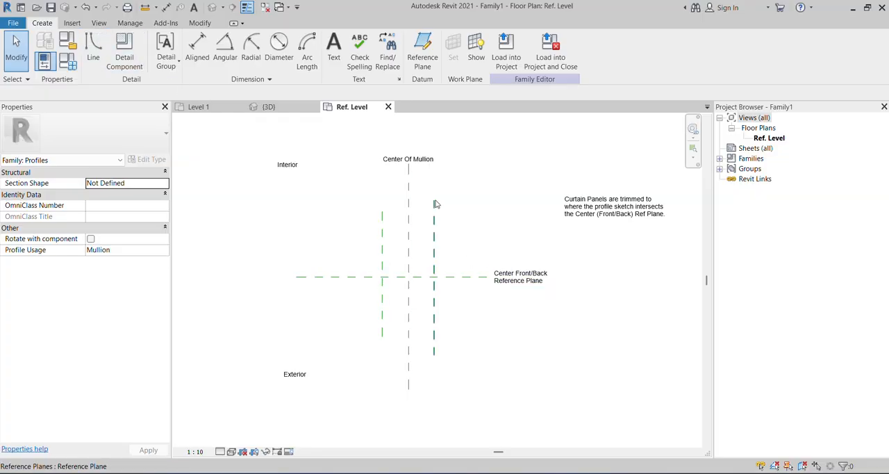
# Draw horizontal reference planes about 152 mm to the exterior and 188 mm to the interior side of the Center Front/Back plane.
pyautogui.click(422, 48)
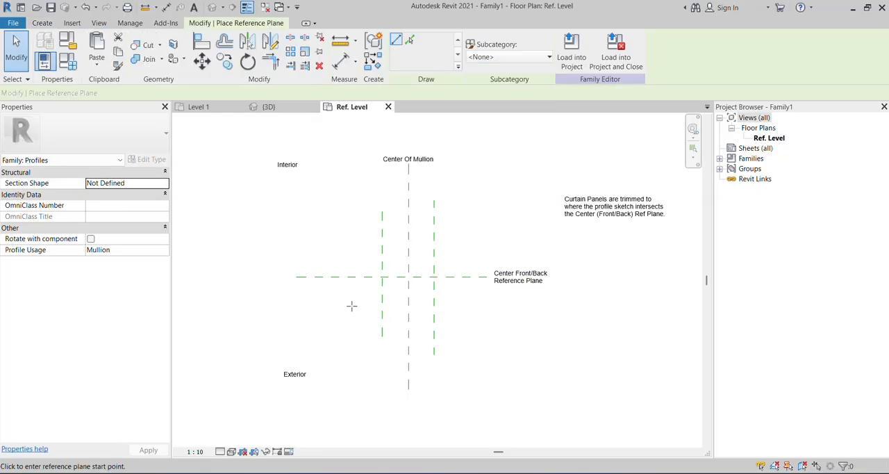
pyautogui.click(351, 305)
pyautogui.click(493, 306)
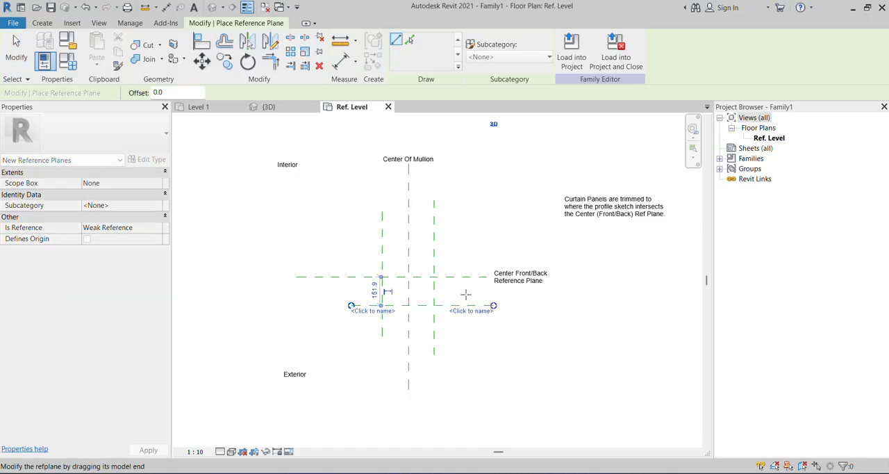
pyautogui.click(345, 241)
pyautogui.click(475, 241)
pyautogui.rightClick(493, 242)
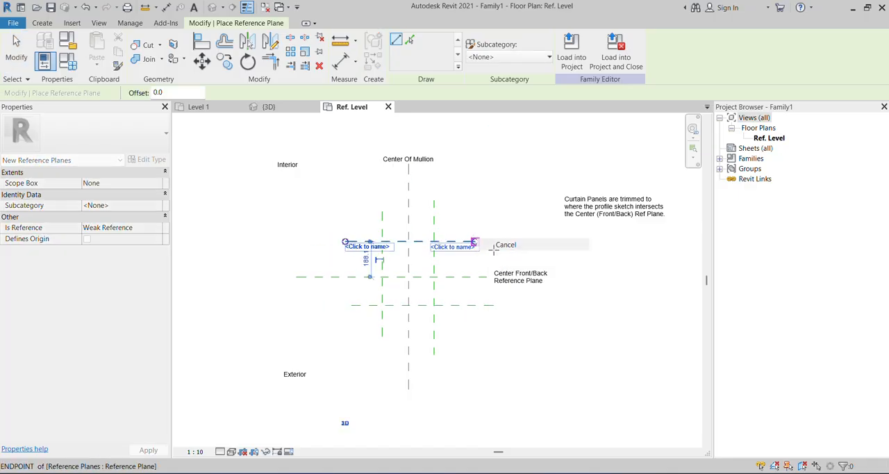
pyautogui.click(495, 248)
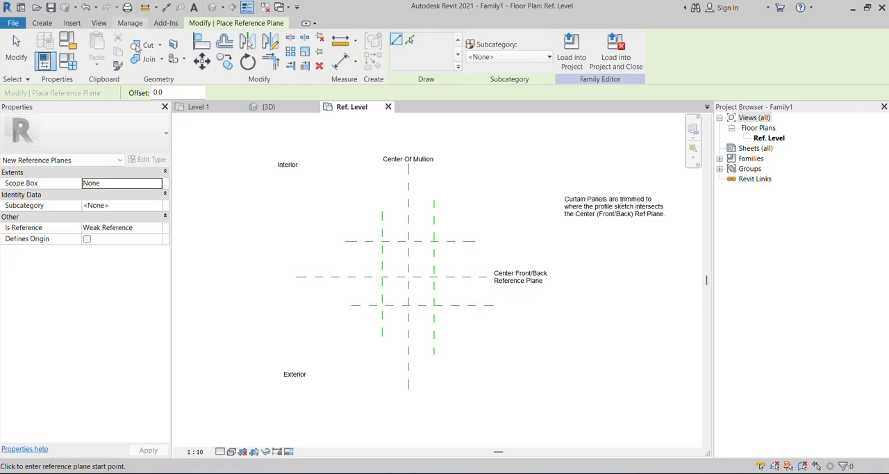
# Add an aligned dimension across the three horizontal reference planes and make its segments equal (EQ).
pyautogui.scroll(2, 441, 254)
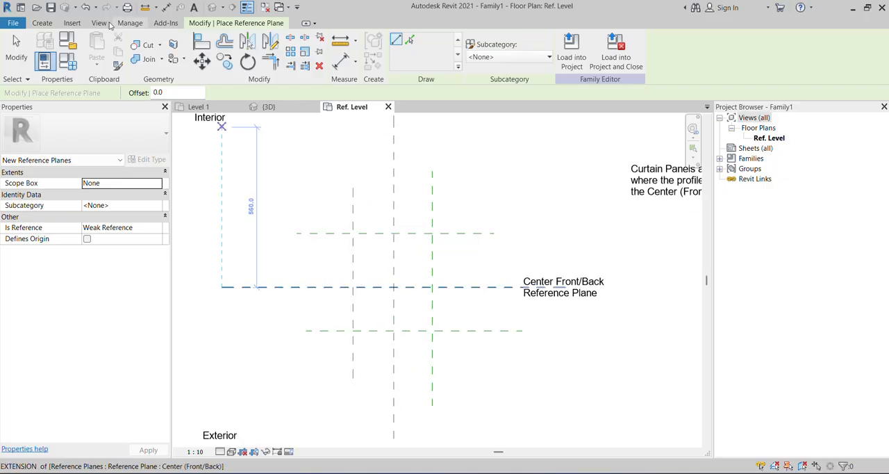
pyautogui.click(34, 24)
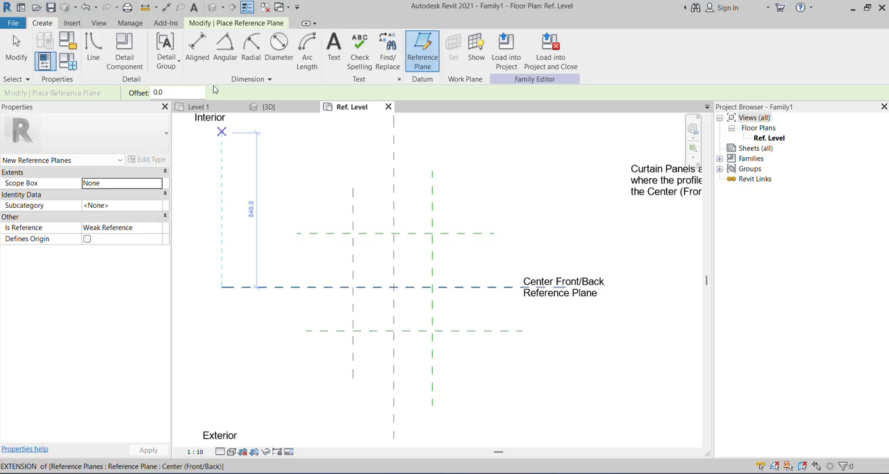
pyautogui.click(198, 62)
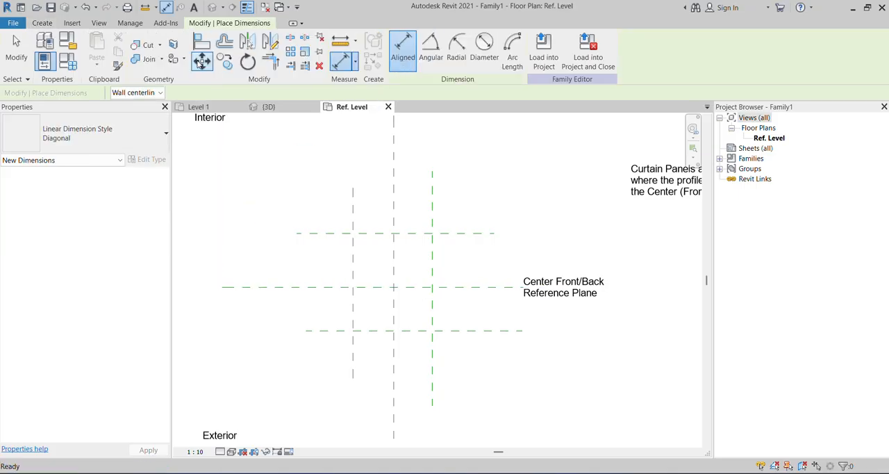
pyautogui.click(332, 331)
pyautogui.click(332, 287)
pyautogui.click(334, 234)
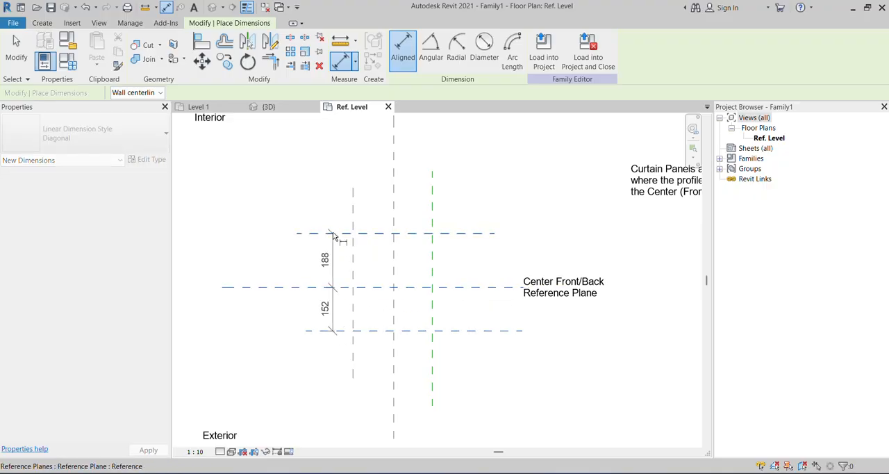
pyautogui.click(296, 206)
pyautogui.click(331, 283)
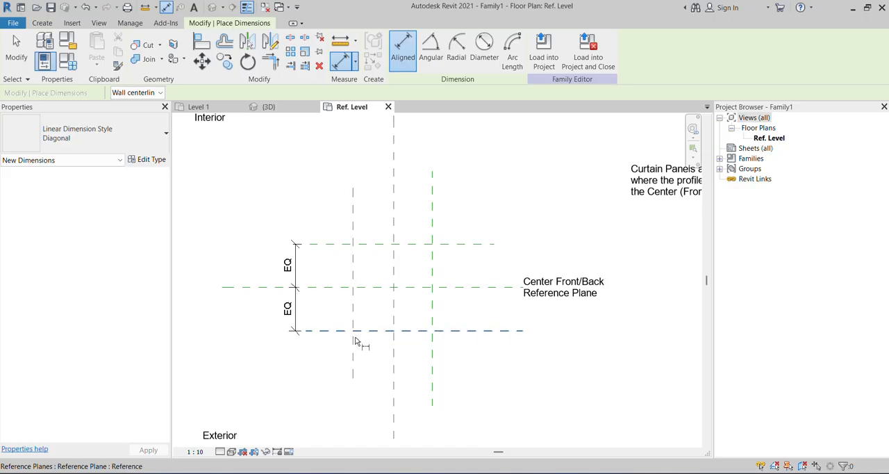
# Add an aligned dimension across the three vertical reference planes and make its segments equal (EQ).
pyautogui.click(353, 360)
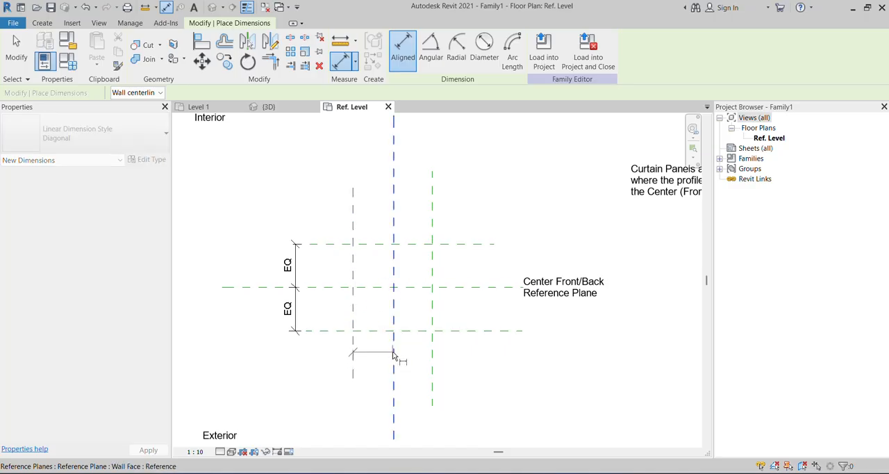
pyautogui.click(394, 357)
pyautogui.click(435, 359)
pyautogui.click(468, 369)
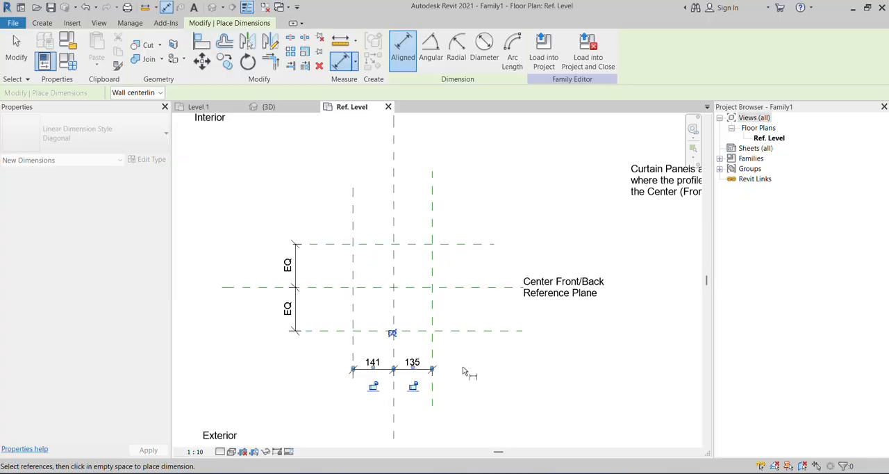
pyautogui.click(394, 333)
pyautogui.click(499, 374)
pyautogui.scroll(-1, 412, 276)
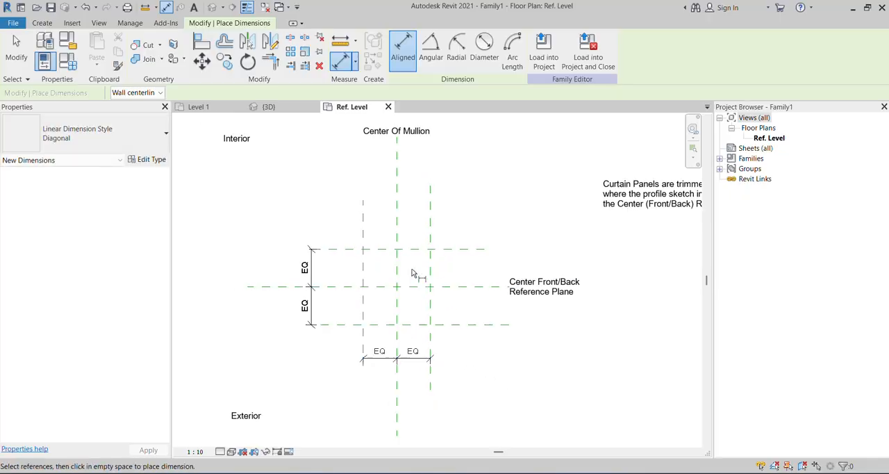
# Dimension the overall width between the two outer vertical reference planes, below the equality dimension.
pyautogui.scroll(4, 387, 364)
pyautogui.click(354, 318)
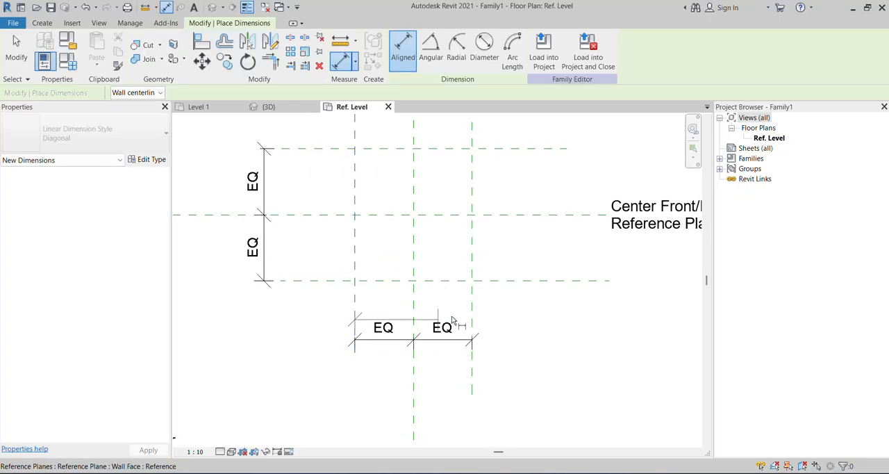
pyautogui.click(472, 309)
pyautogui.click(535, 376)
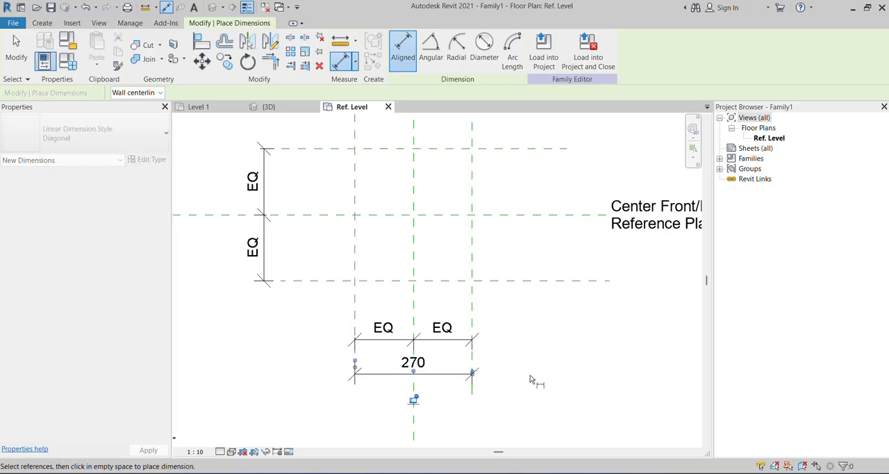
pyautogui.click(414, 399)
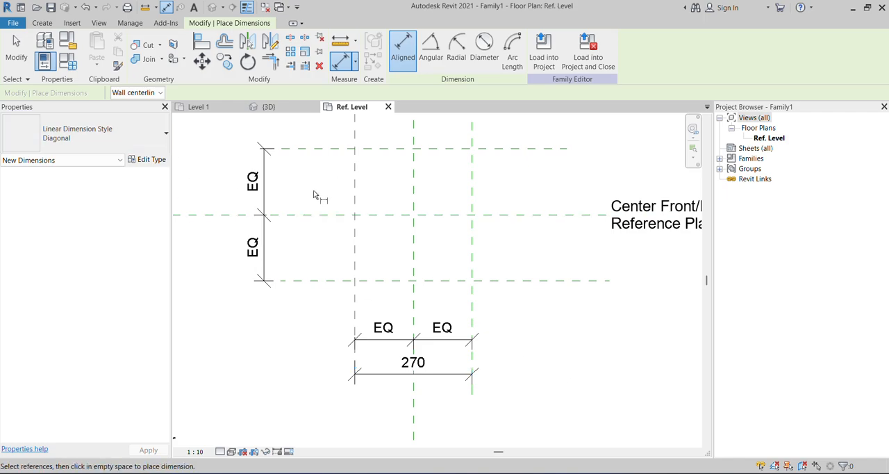
# Dimension the overall depth between the two outer horizontal reference planes, beside the equality dimension.
pyautogui.click(318, 148)
pyautogui.click(317, 280)
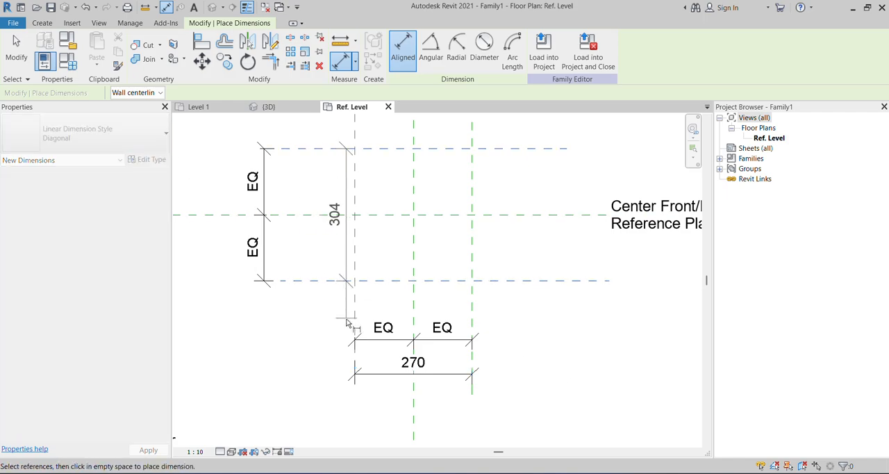
pyautogui.scroll(-2, 348, 322)
pyautogui.click(246, 304)
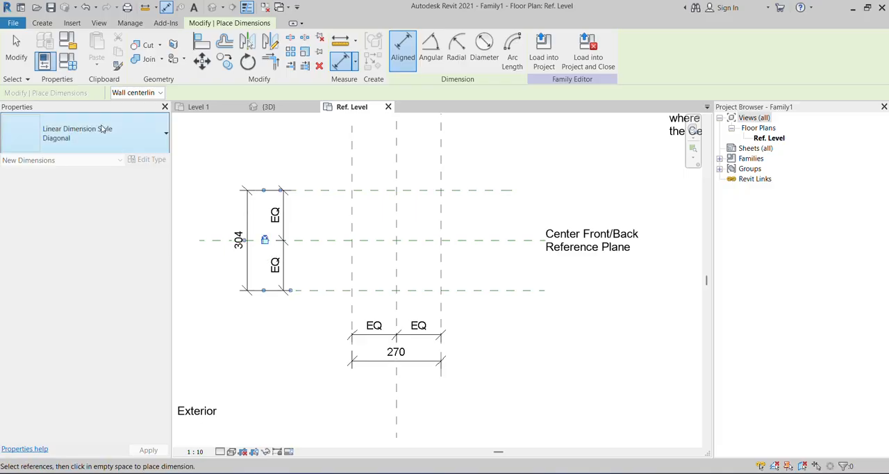
pyautogui.click(16, 50)
pyautogui.scroll(-3, 398, 353)
pyautogui.scroll(2, 466, 296)
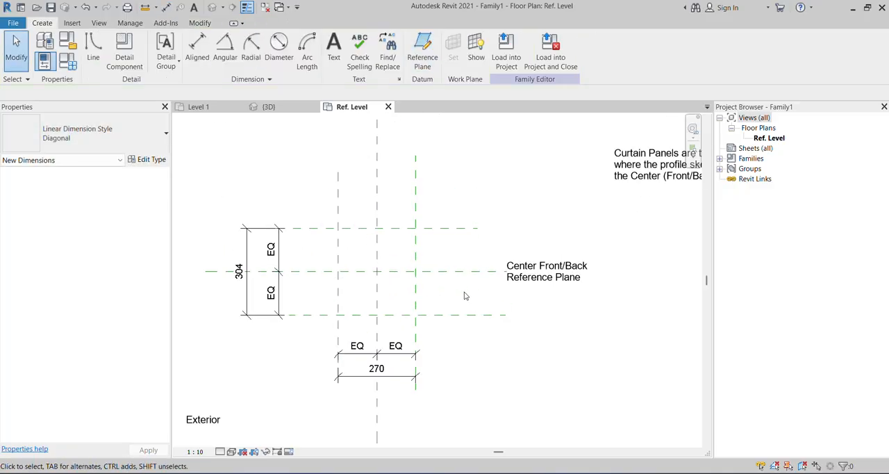
# Label the overall width dimension between the outer vertical reference planes with a new type parameter named W.
pyautogui.scroll(-1, 399, 344)
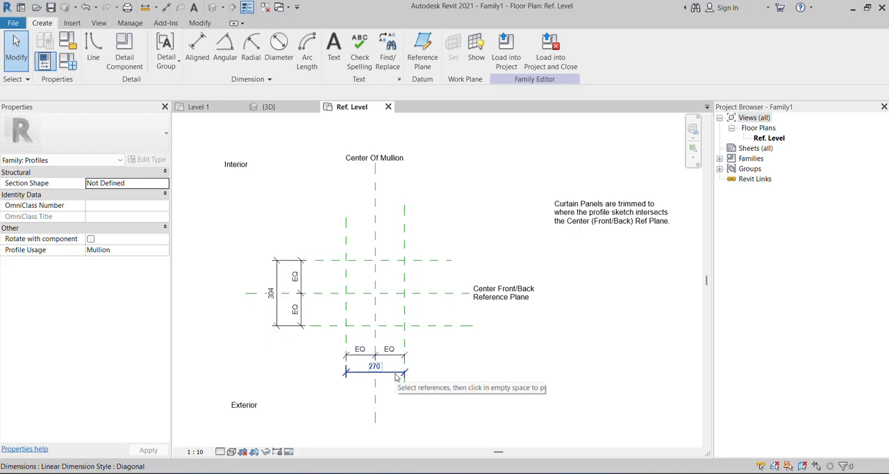
pyautogui.click(396, 373)
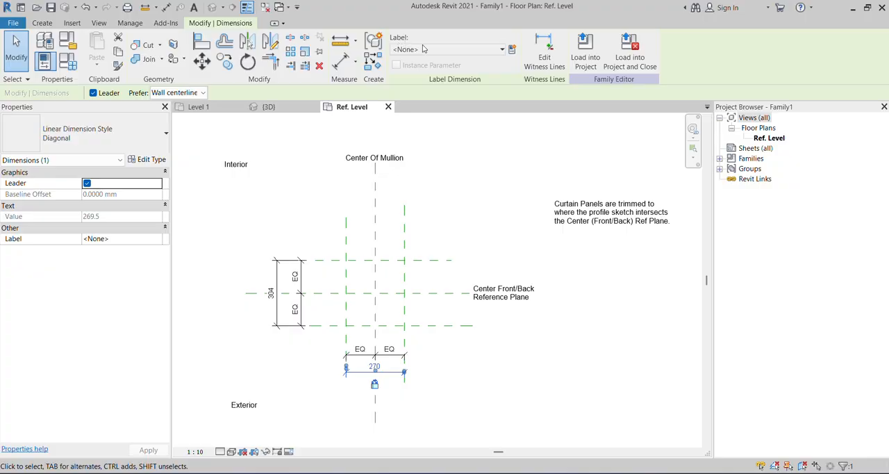
pyautogui.click(514, 50)
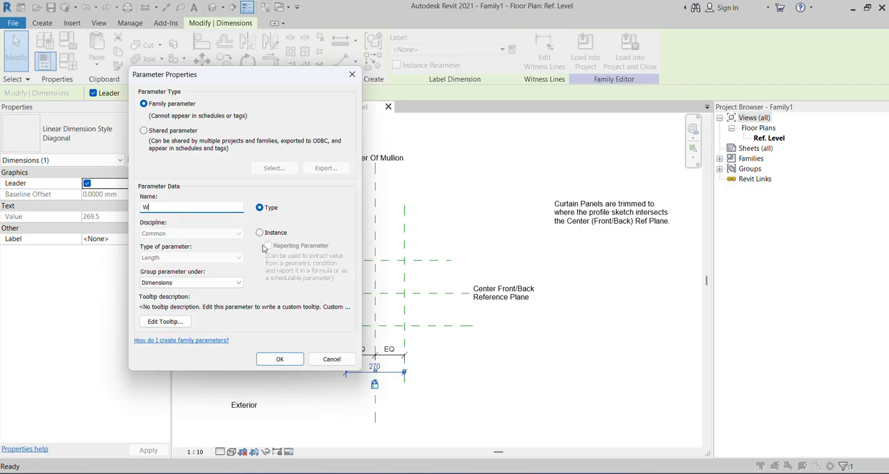
pyautogui.click(278, 359)
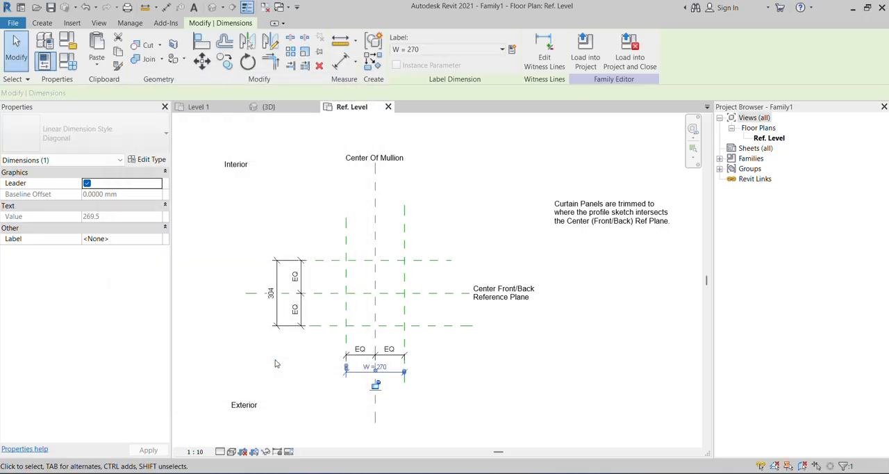
pyautogui.click(300, 356)
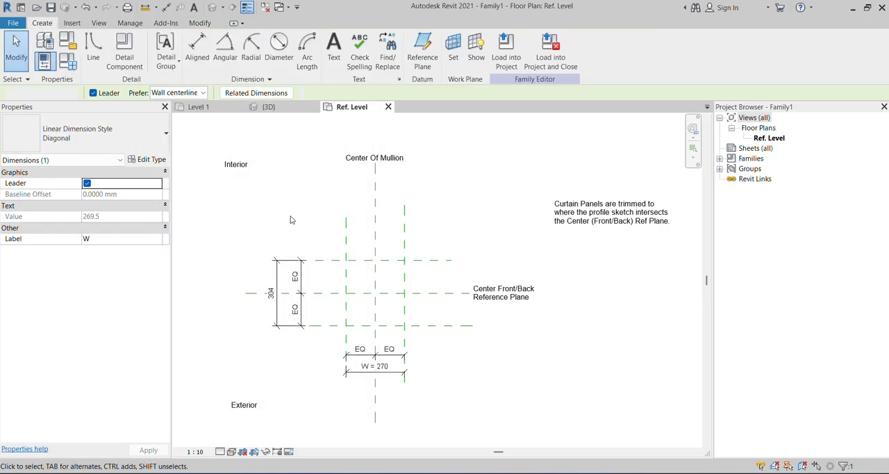
# Label the overall depth dimension between the outer horizontal reference planes with a new type parameter named D.
pyautogui.click(276, 276)
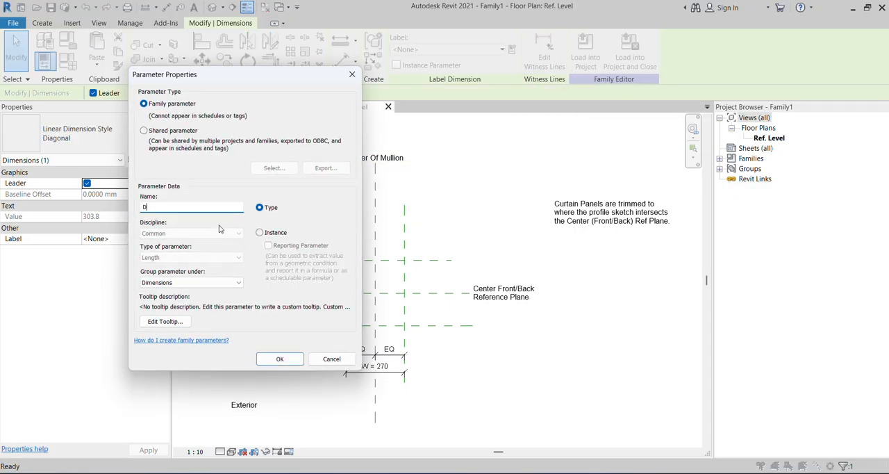
pyautogui.click(280, 359)
pyautogui.click(456, 373)
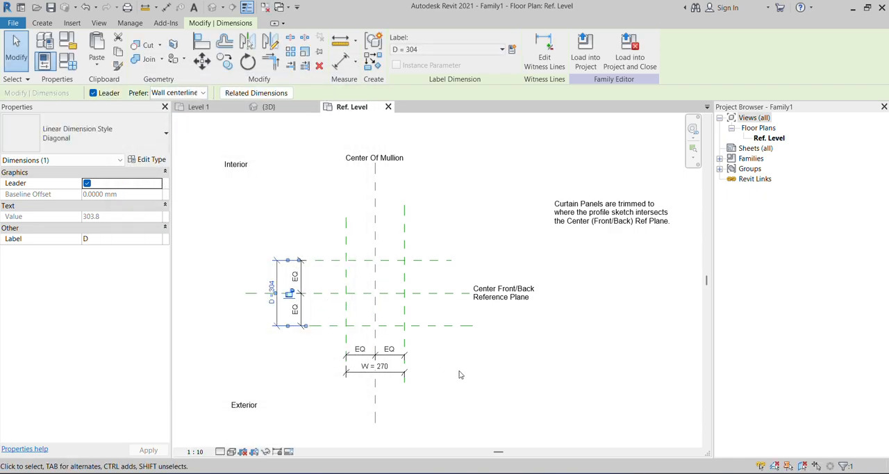
# Set the family type parameters W to 100 and D to 50 and apply them.
pyautogui.click(67, 63)
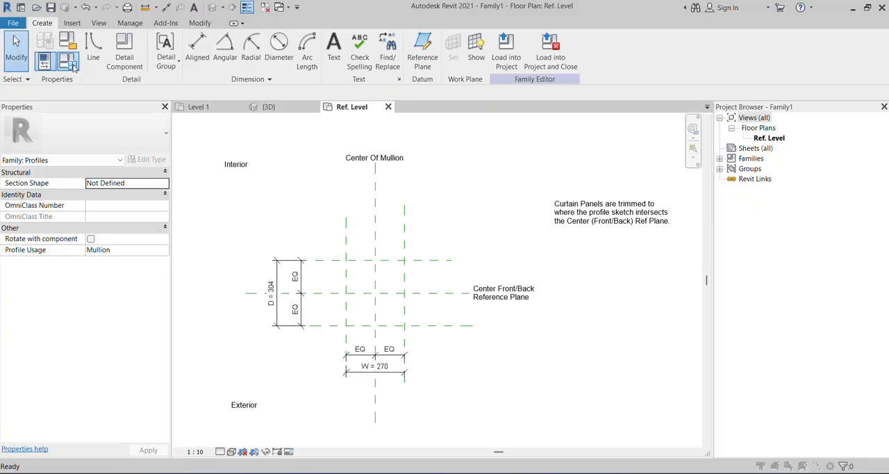
pyautogui.click(318, 184)
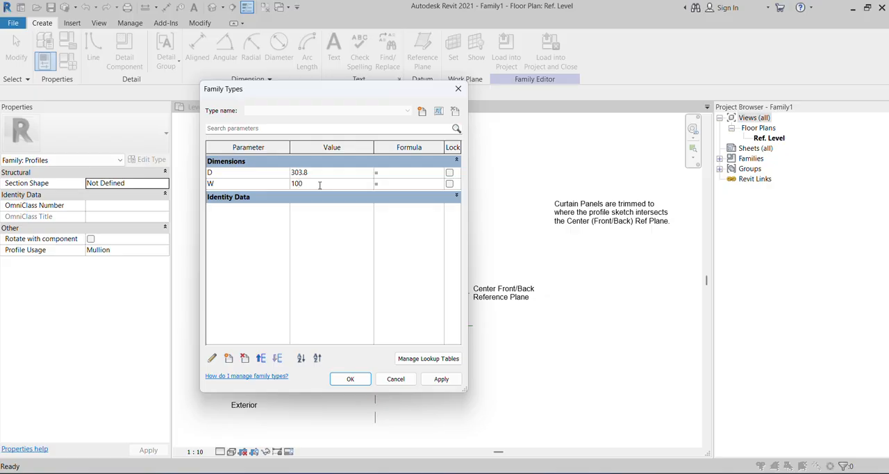
pyautogui.click(326, 172)
pyautogui.write('50')
pyautogui.click(443, 380)
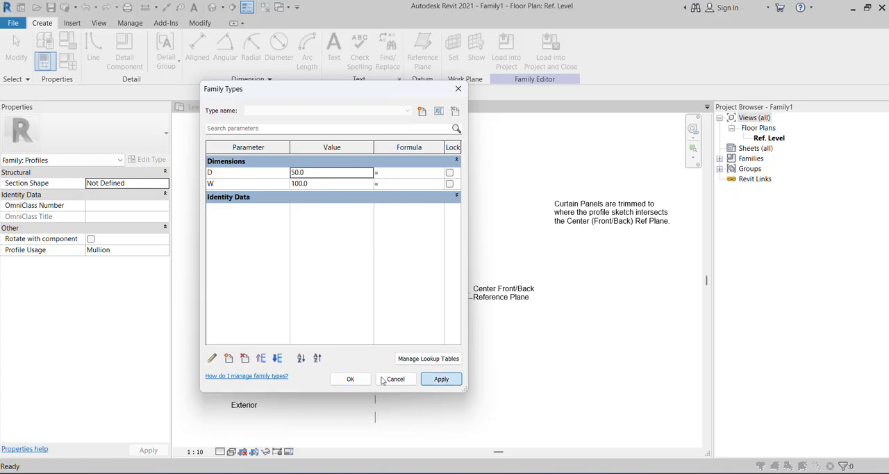
pyautogui.click(350, 379)
# Draw an open U-shaped profile of three chained lines around the reference plane intersection, about 180 mm wide and 100 mm deep.
pyautogui.scroll(3, 408, 314)
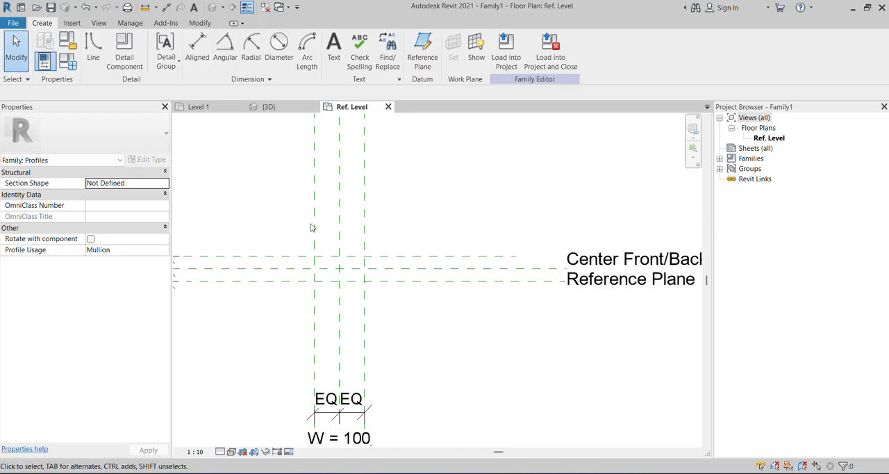
pyautogui.click(94, 59)
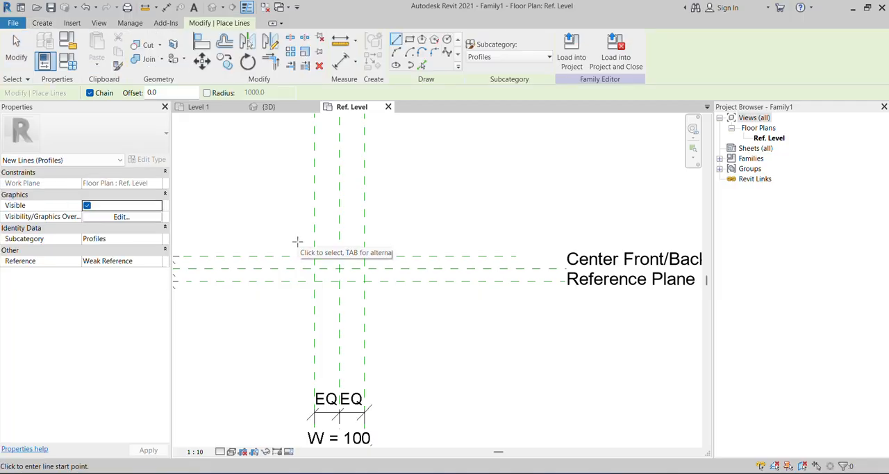
pyautogui.click(298, 242)
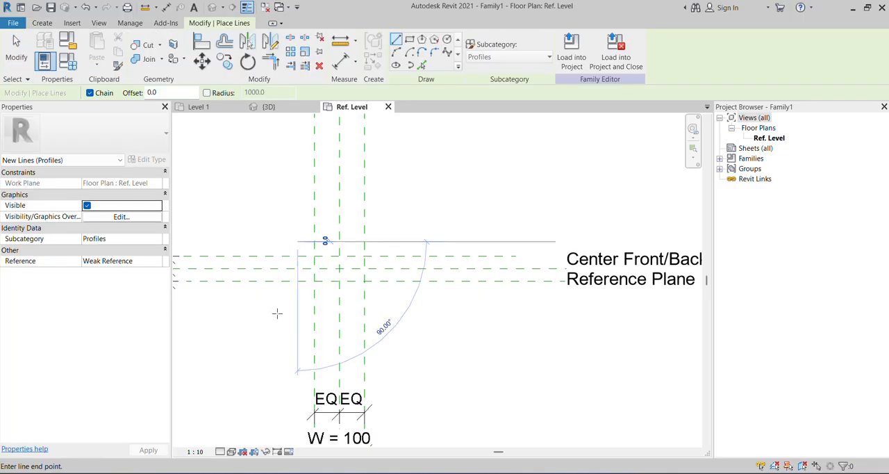
pyautogui.click(388, 290)
pyautogui.click(387, 242)
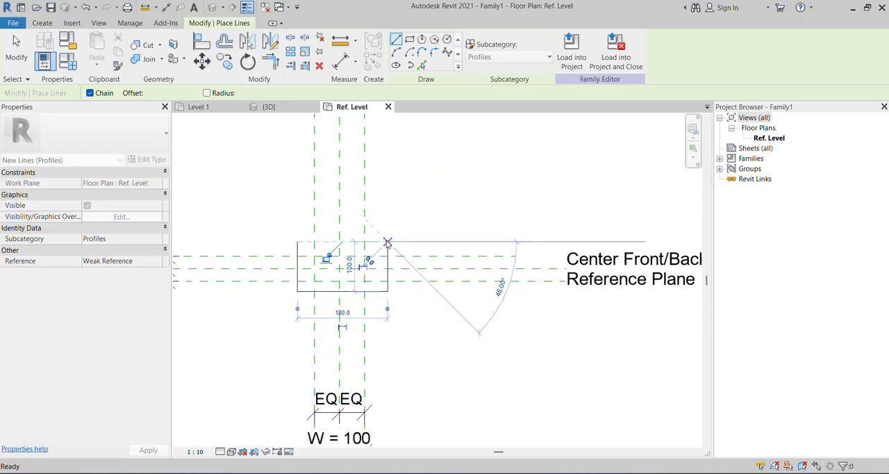
pyautogui.press('Escape')
pyautogui.press('Escape')
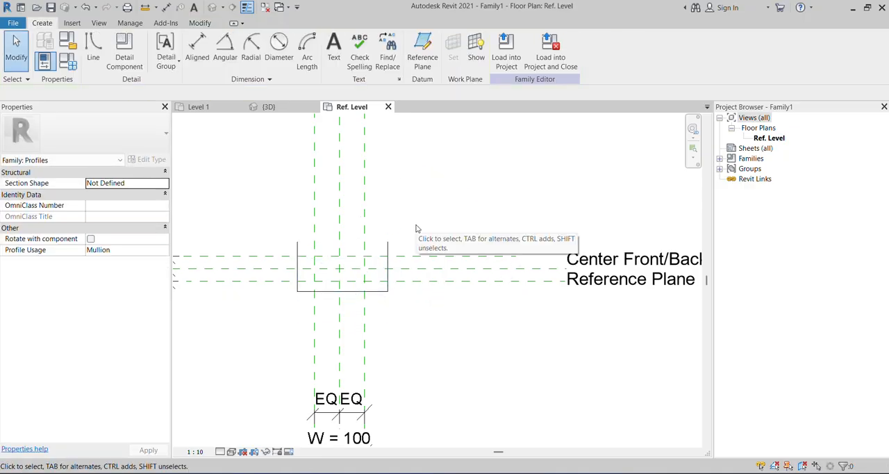
# Align the profile's left and bottom lines to the left vertical and lower horizontal reference planes and lock both alignments.
pyautogui.press('a')
pyautogui.press('l')
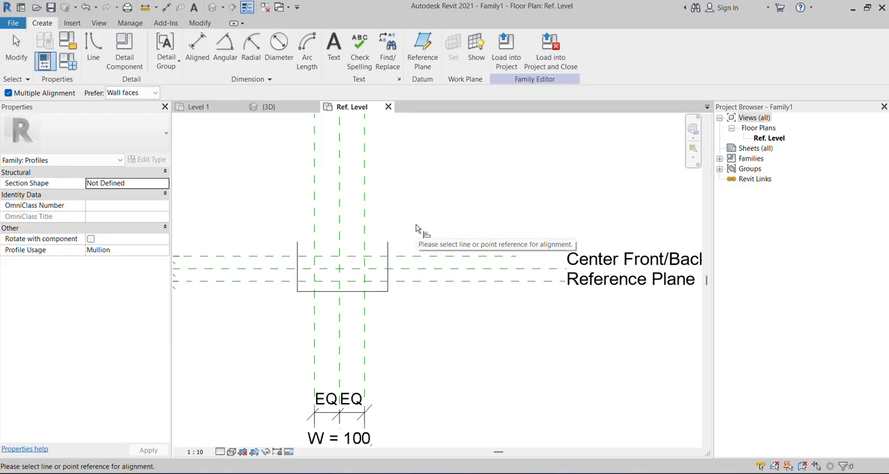
pyautogui.scroll(2, 313, 276)
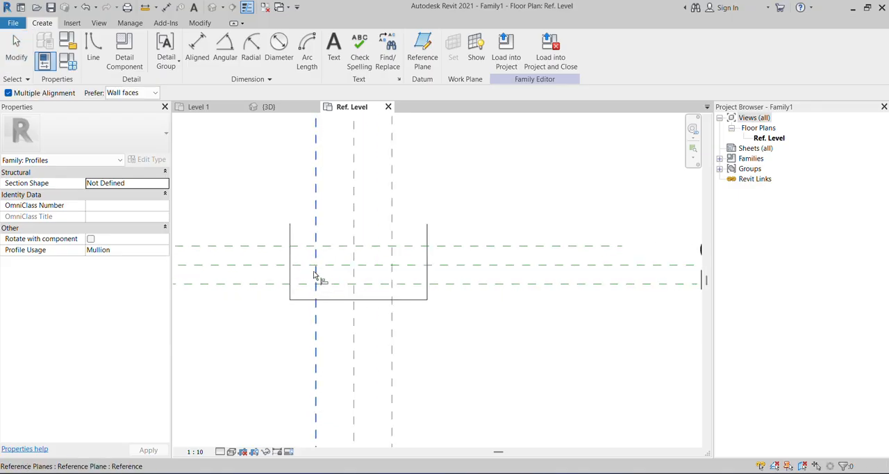
pyautogui.click(316, 226)
pyautogui.click(290, 242)
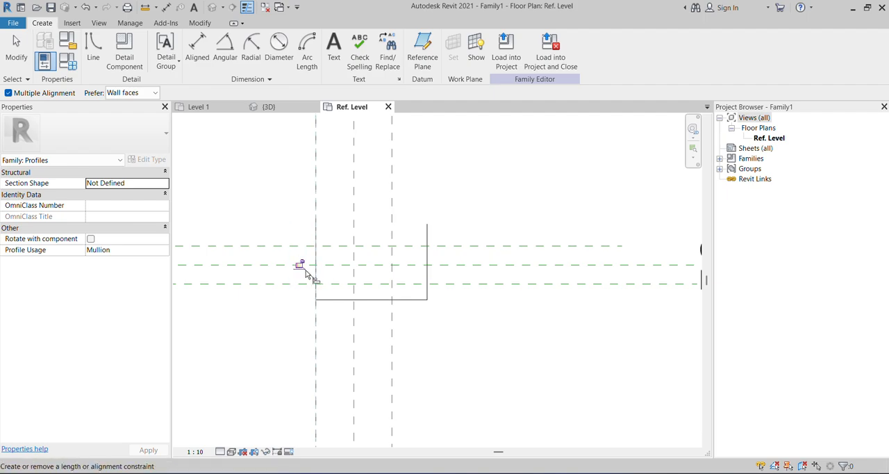
pyautogui.press('Escape')
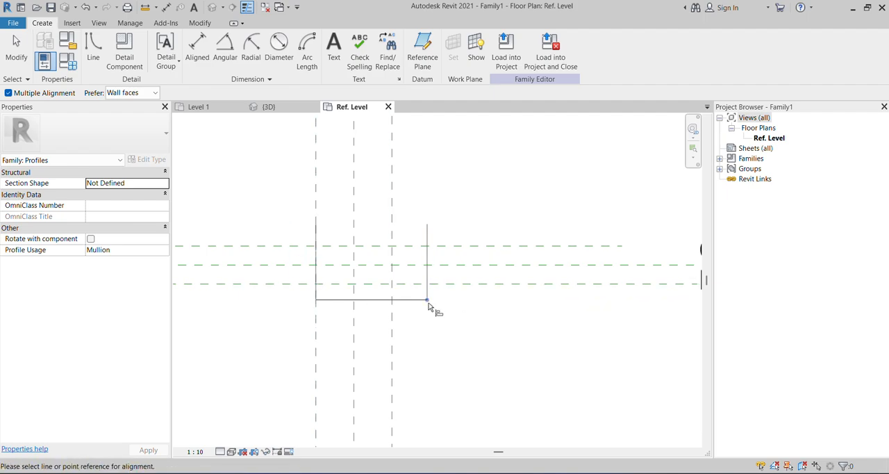
pyautogui.click(460, 290)
pyautogui.click(422, 300)
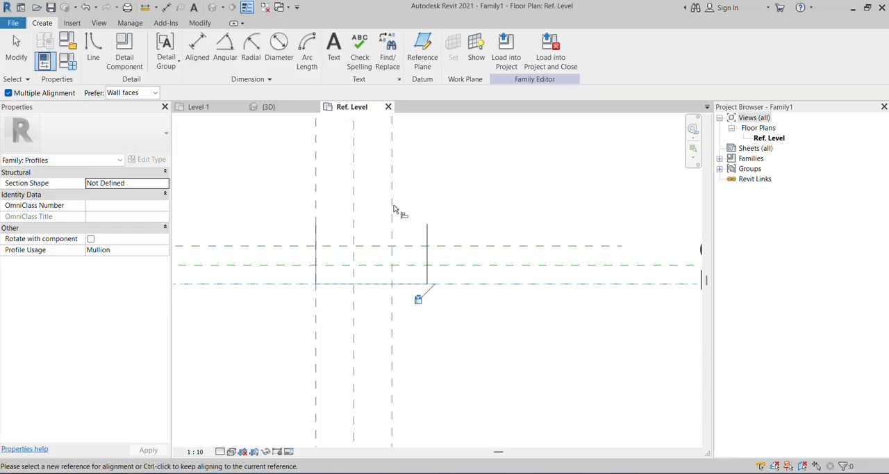
# Try aligning the right vertical reference plane to the profile's right line, and undo that alignment.
pyautogui.click(427, 234)
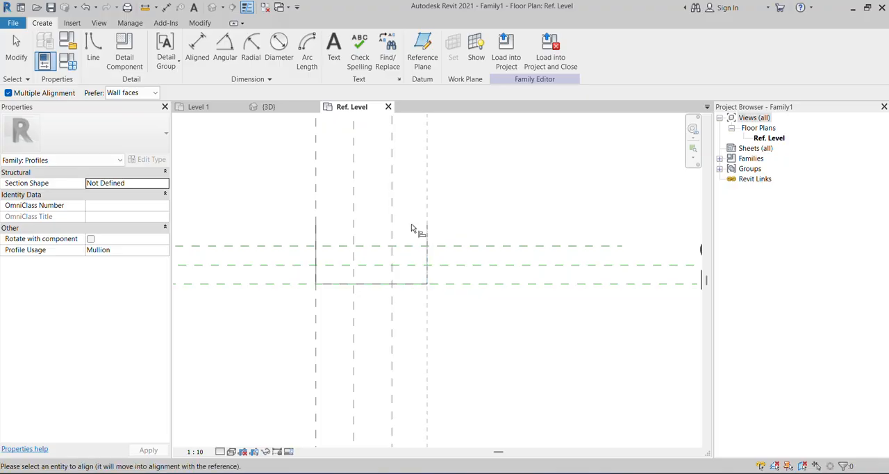
pyautogui.click(393, 208)
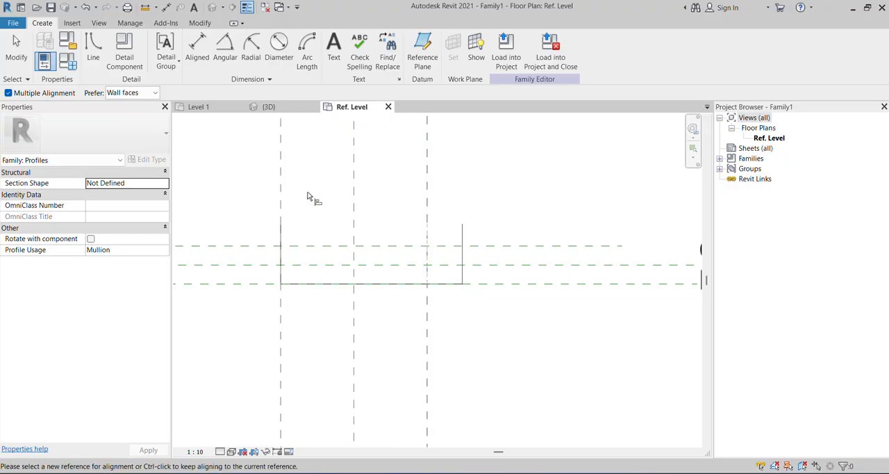
pyautogui.hotkey('ctrl', 'z')
# Align the profile's right line to the right vertical reference plane and lock the alignment.
pyautogui.press('a')
pyautogui.press('l')
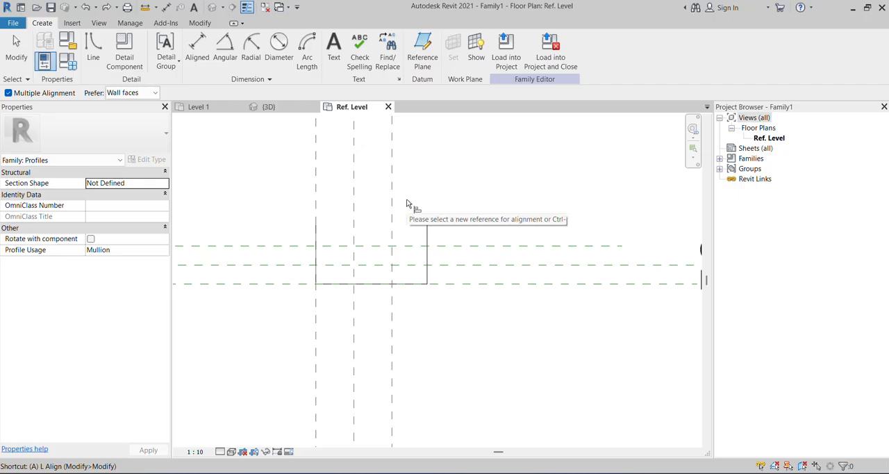
pyautogui.click(393, 185)
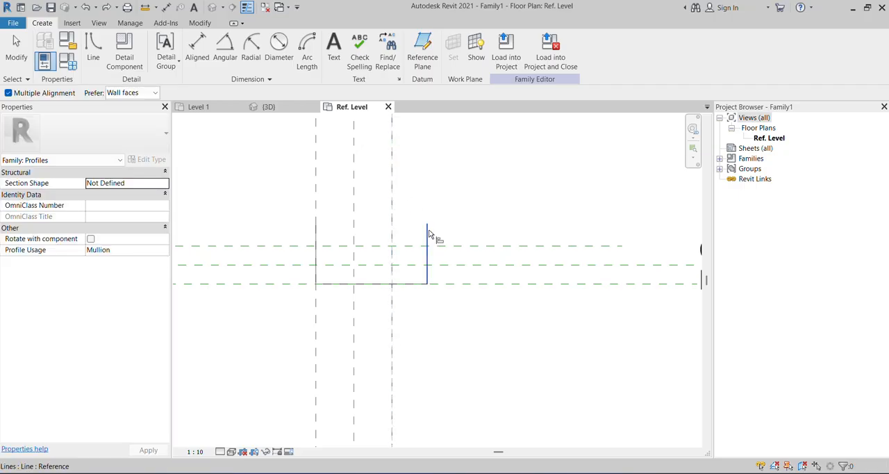
pyautogui.click(428, 236)
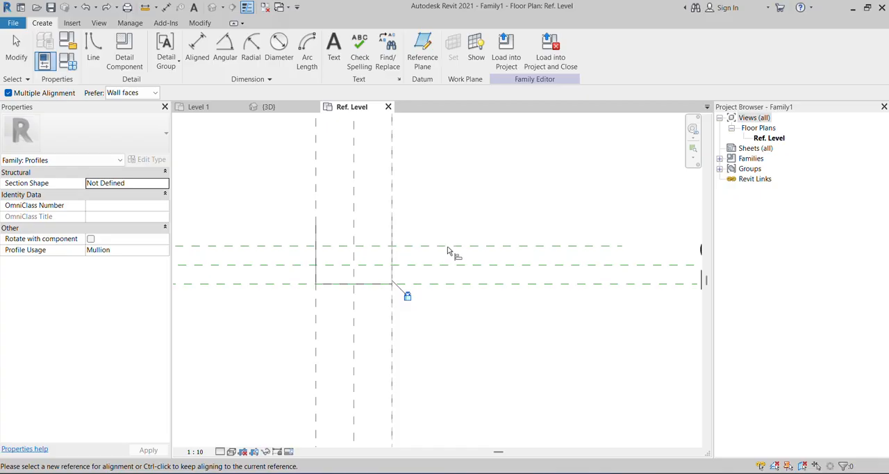
pyautogui.press('Escape')
pyautogui.scroll(1, 403, 217)
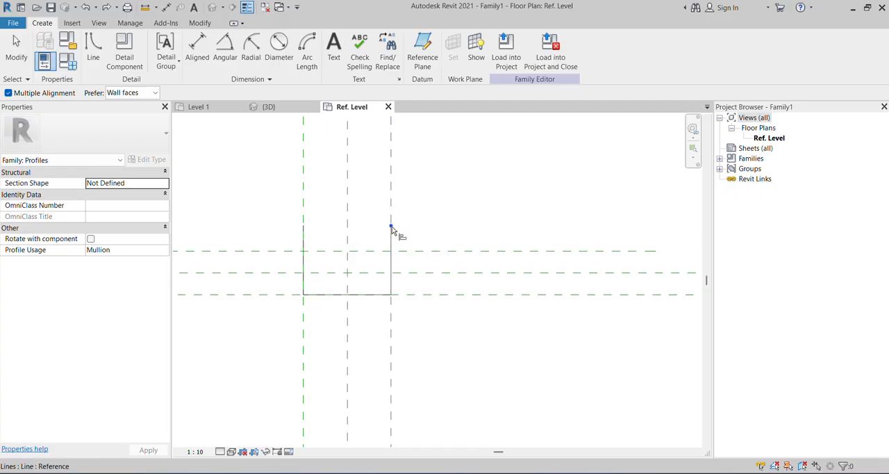
pyautogui.press('Escape')
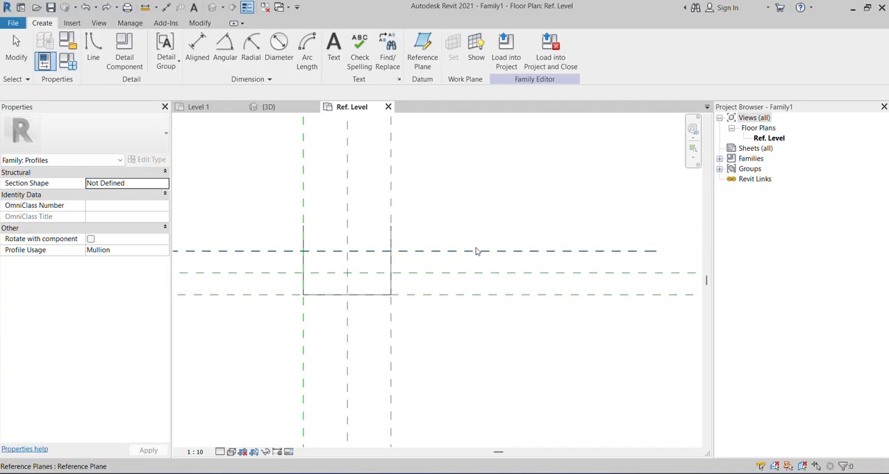
# Align the upper endpoints of both vertical profile lines to the upper horizontal reference plane and lock them.
pyautogui.press('a')
pyautogui.press('l')
pyautogui.scroll(1, 406, 263)
pyautogui.click(410, 248)
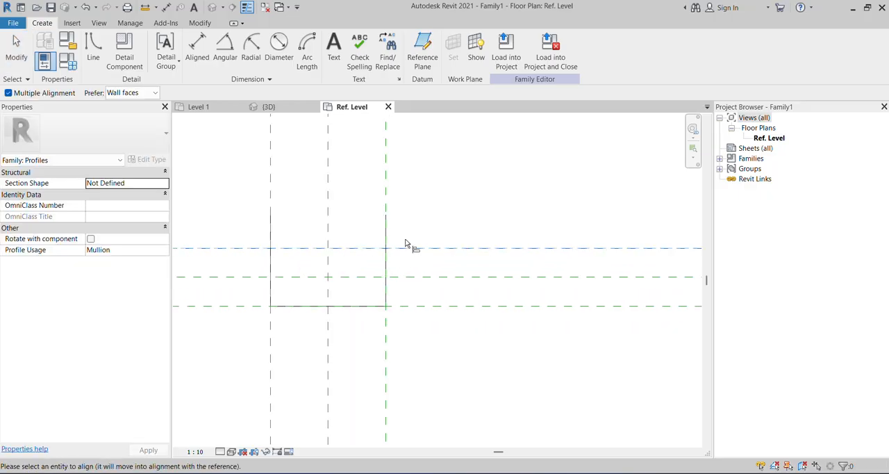
pyautogui.click(387, 223)
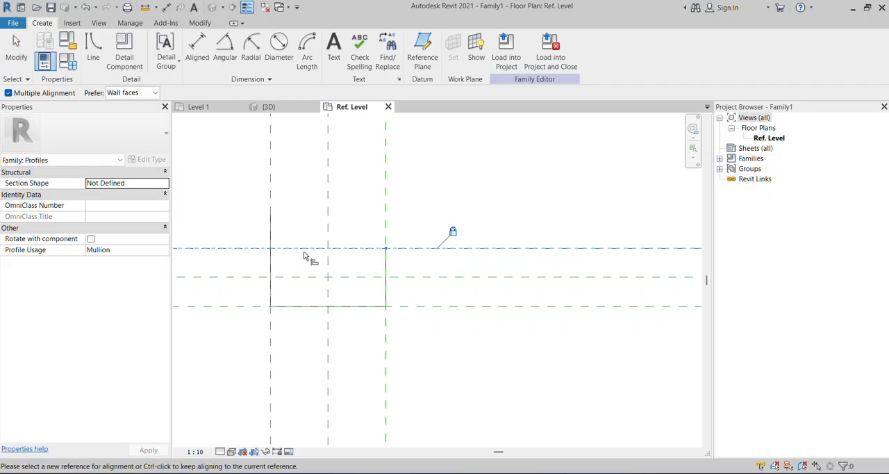
pyautogui.scroll(-1, 429, 273)
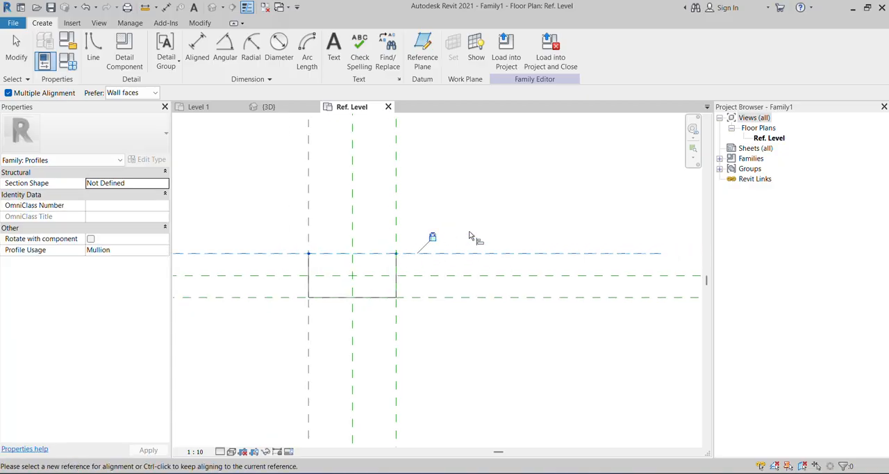
pyautogui.press('Escape')
pyautogui.press('Escape')
# Offset copies of the three U-profile lines 5 mm inward with the Offset tool's Numerical option.
pyautogui.scroll(1, 339, 304)
pyautogui.scroll(1, 390, 317)
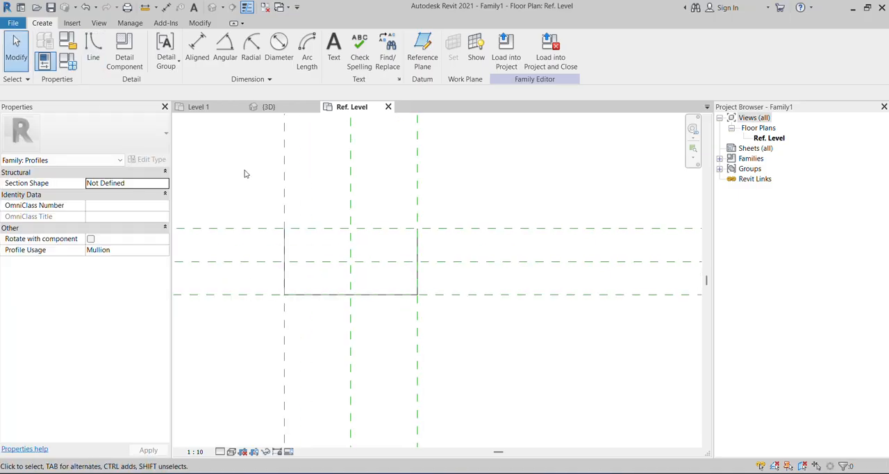
pyautogui.click(284, 247)
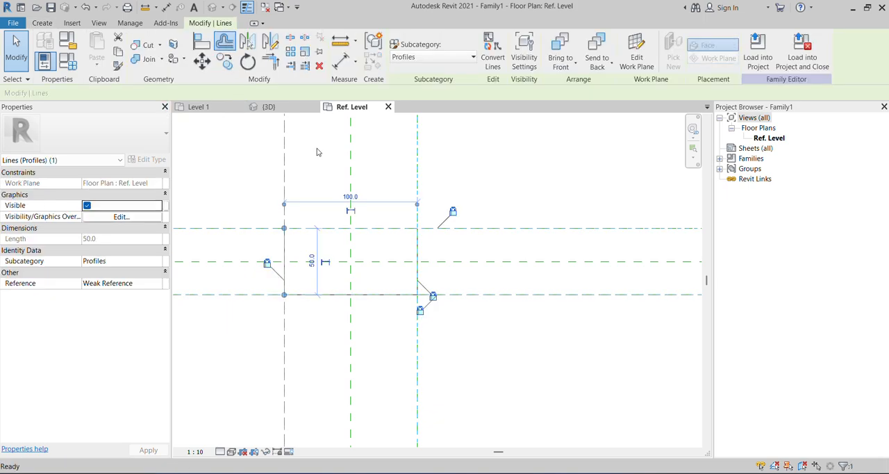
pyautogui.press('o')
pyautogui.press('f')
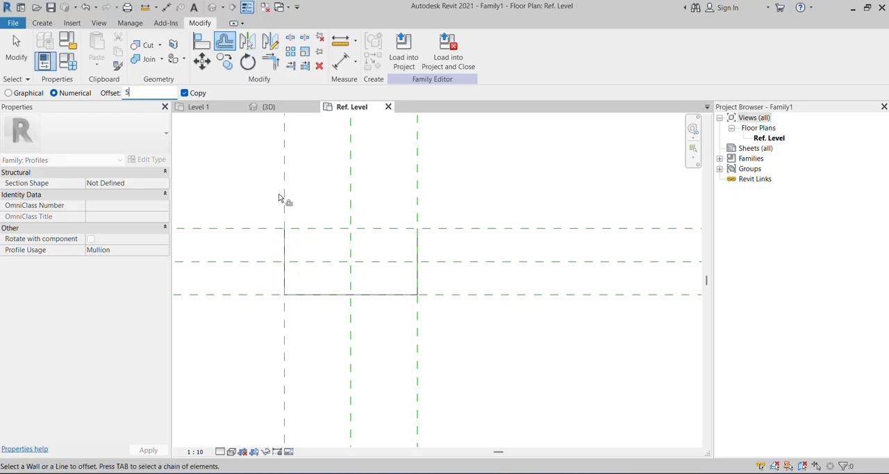
pyautogui.click(289, 242)
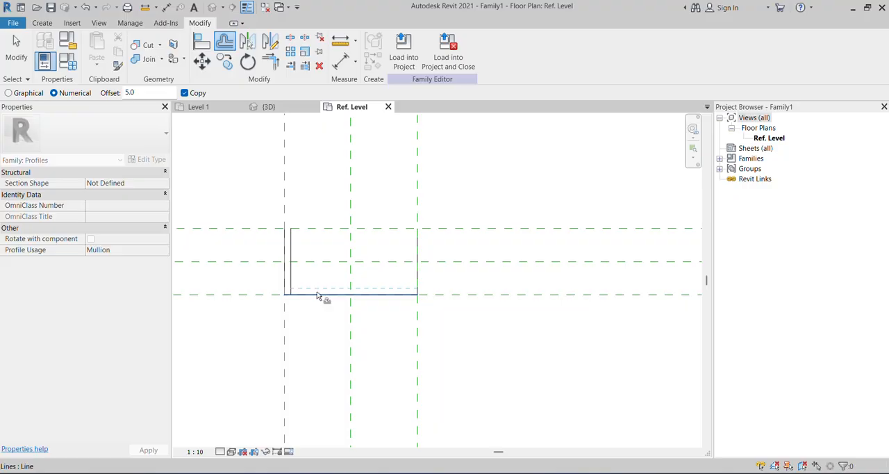
pyautogui.click(322, 292)
pyautogui.click(415, 257)
pyautogui.press('Escape')
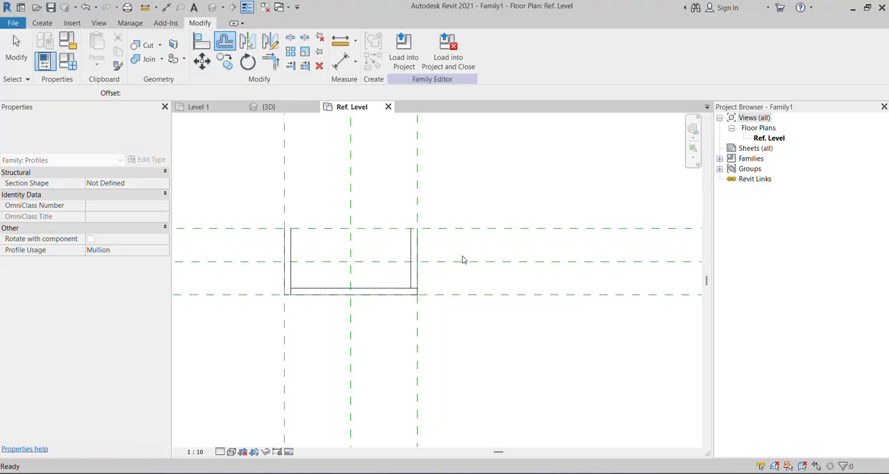
# Trim the inner offset lines to clean corners and close the left leg's upper end with a 5 mm line.
pyautogui.click(271, 61)
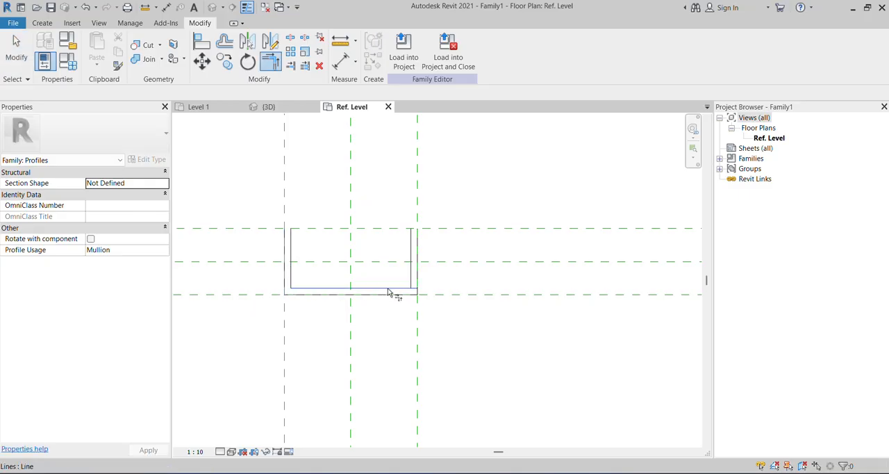
pyautogui.click(411, 274)
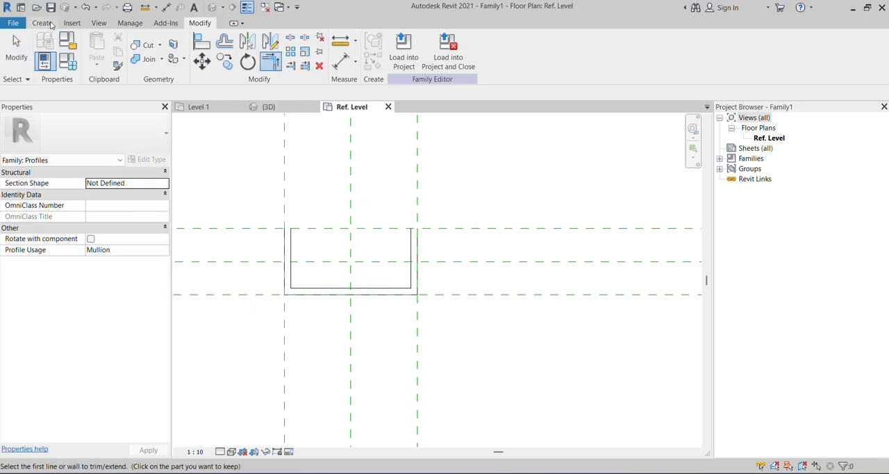
pyautogui.click(43, 23)
pyautogui.click(93, 52)
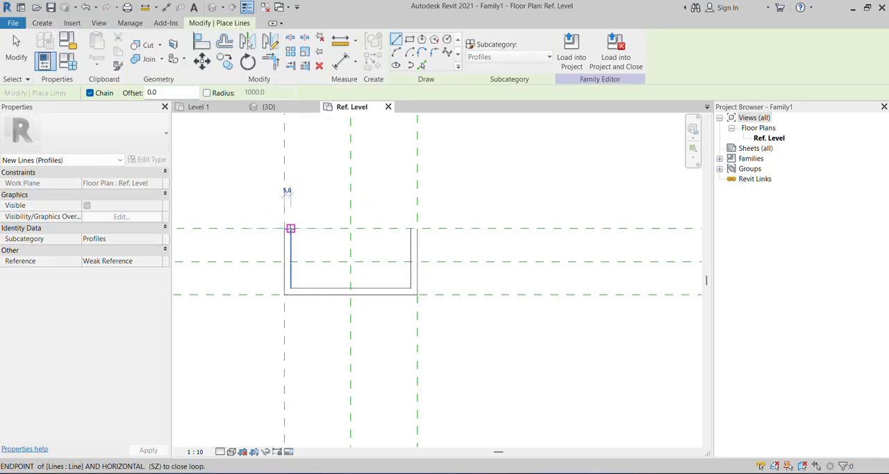
pyautogui.press('Escape')
pyautogui.press('Escape')
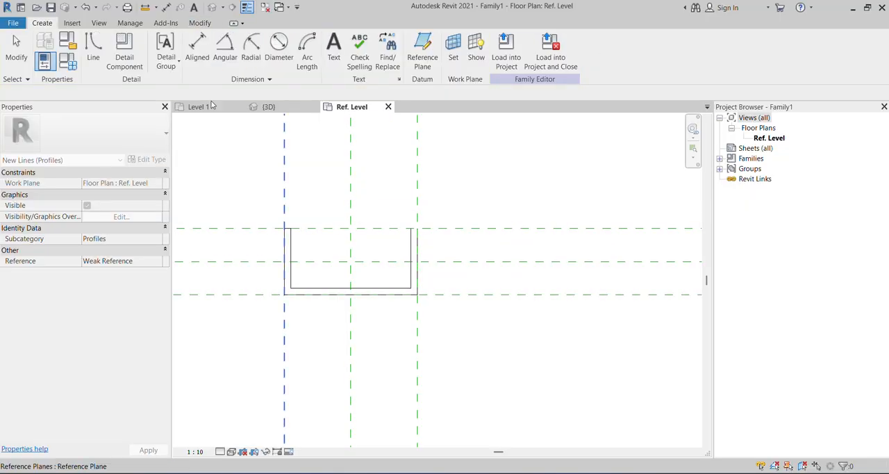
# Draw a short line closing the upper end of the U-profile's right leg between its inner and outer lines.
pyautogui.press('l')
pyautogui.press('i')
pyautogui.scroll(1, 410, 229)
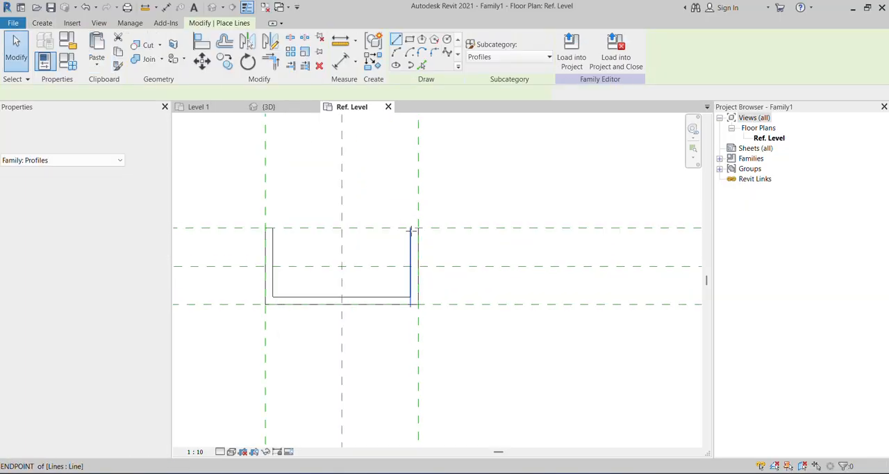
pyautogui.scroll(1, 411, 229)
pyautogui.click(420, 228)
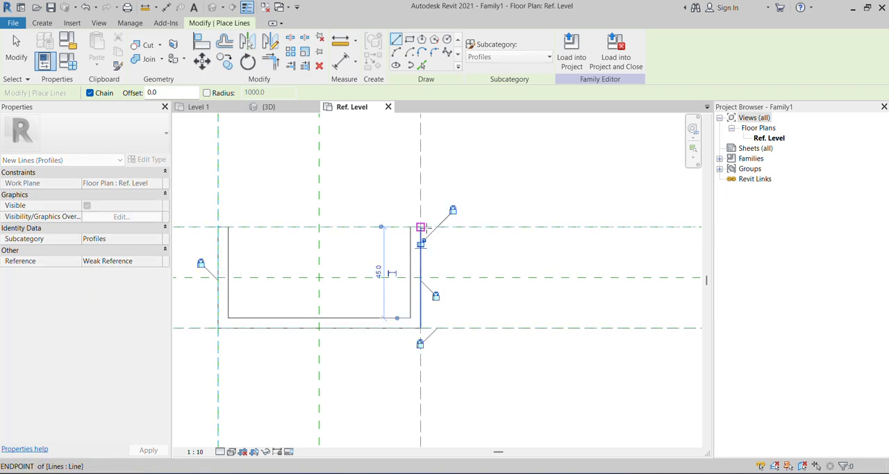
pyautogui.press('Escape')
pyautogui.press('Escape')
pyautogui.scroll(-3, 460, 258)
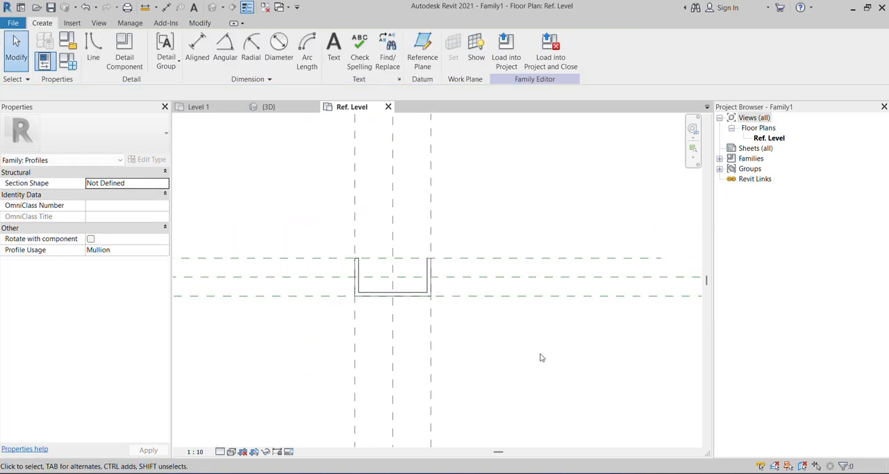
# Load the finished profile family into the project and open the 3D view of the curtain wall.
pyautogui.scroll(-1, 489, 323)
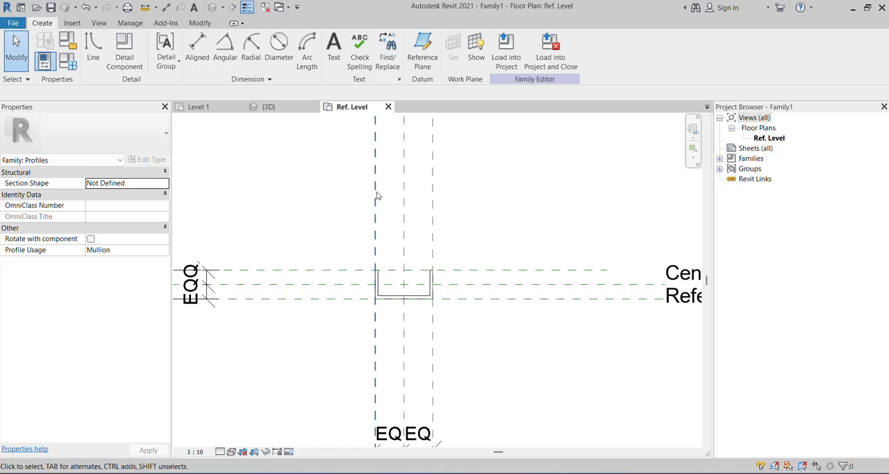
pyautogui.scroll(-2, 450, 334)
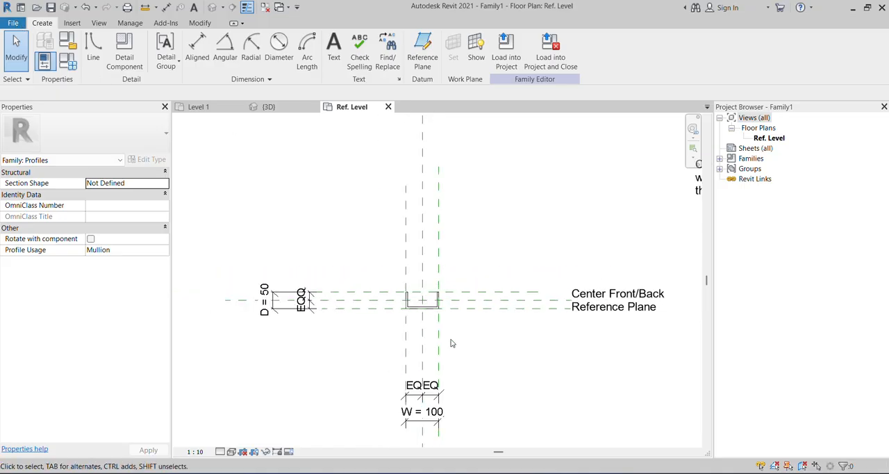
pyautogui.click(509, 54)
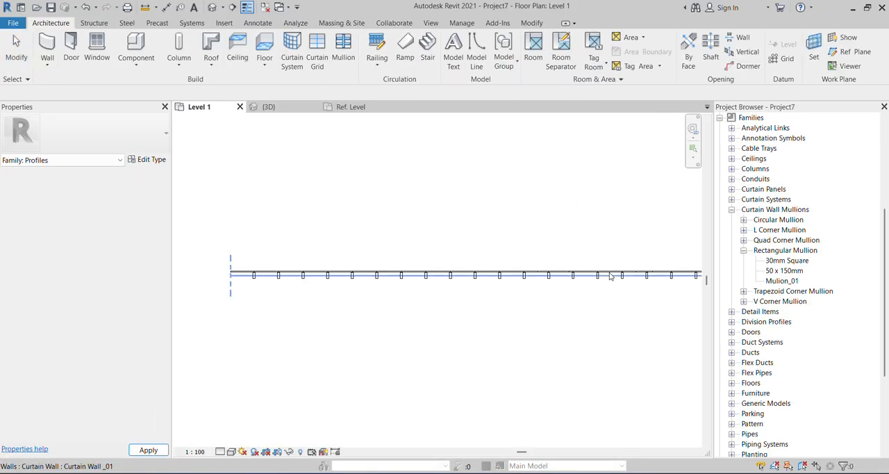
pyautogui.click(279, 111)
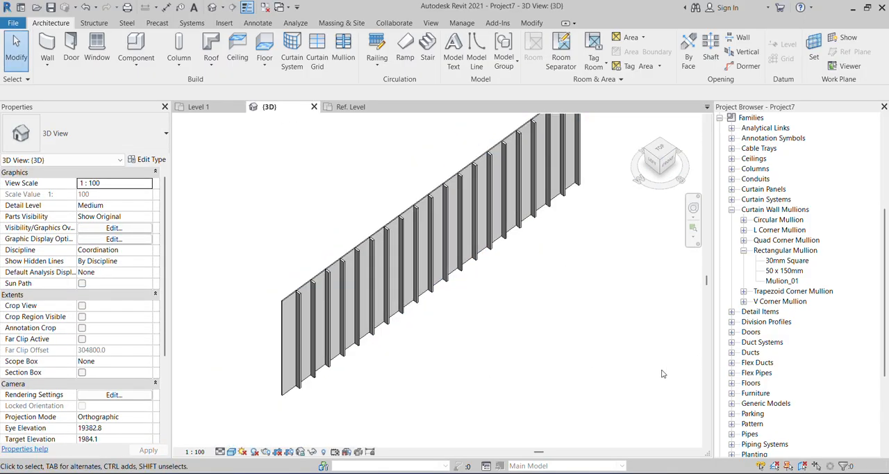
# Set the Profile of the Mulion_01 rectangular mullion type to Family1 : Family1.
pyautogui.scroll(2, 409, 220)
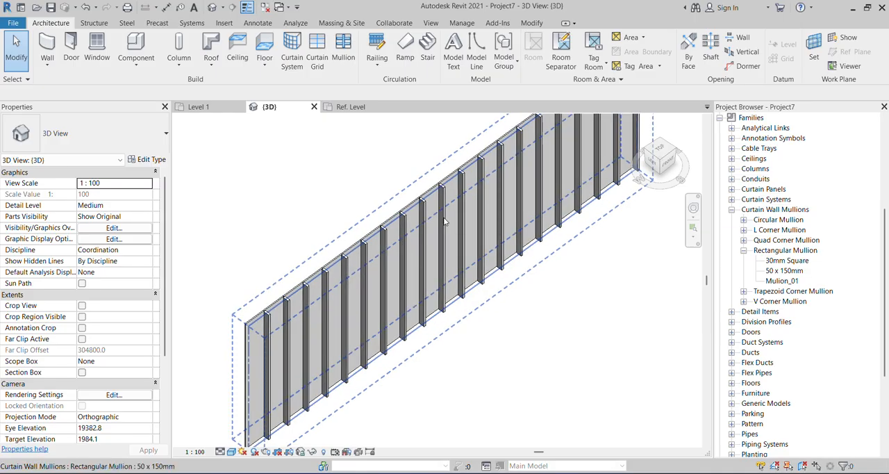
pyautogui.click(782, 280)
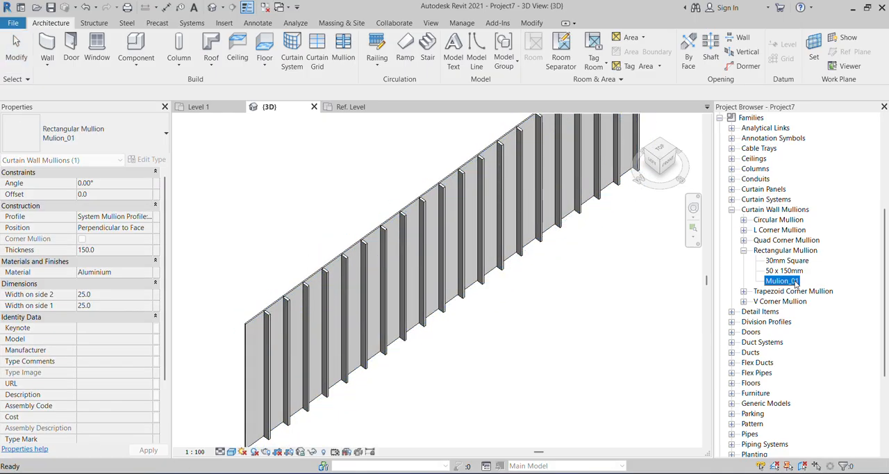
pyautogui.rightClick(796, 282)
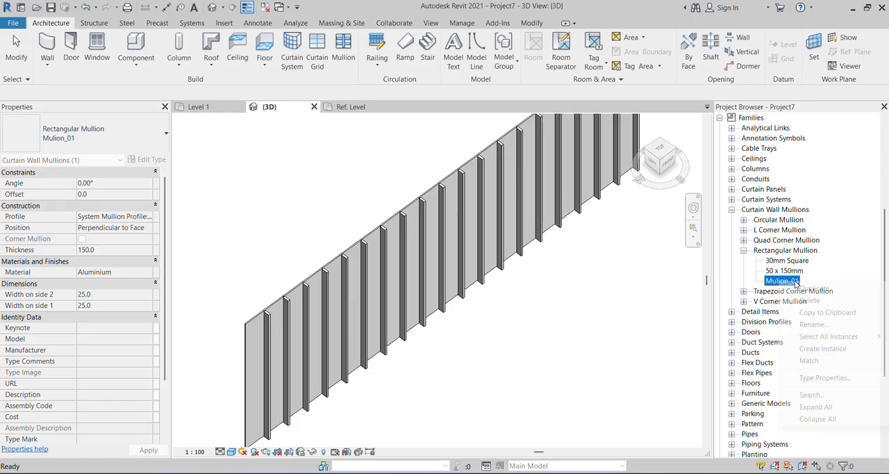
pyautogui.click(838, 379)
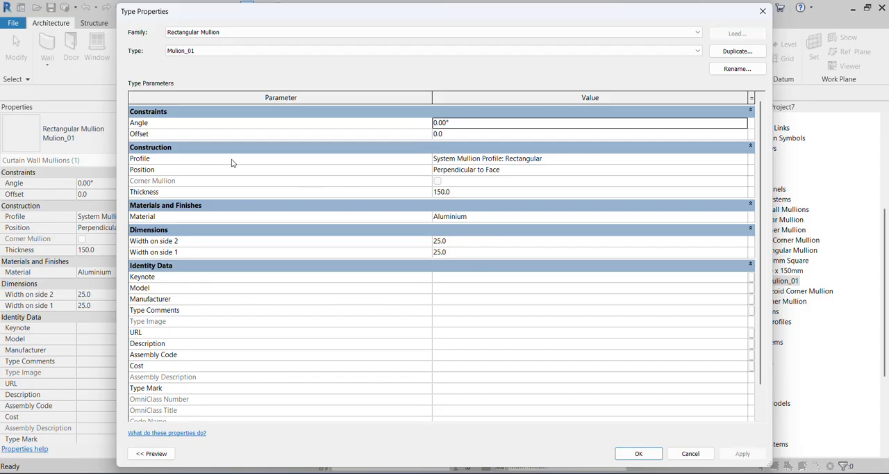
pyautogui.click(709, 159)
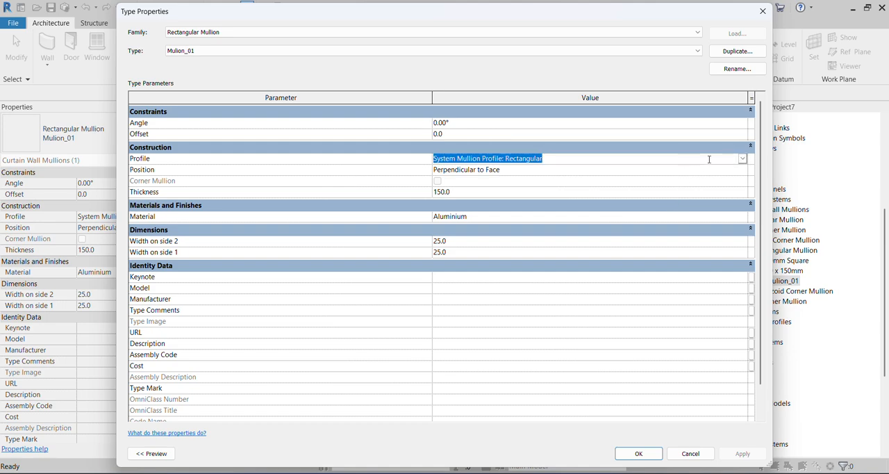
pyautogui.click(743, 159)
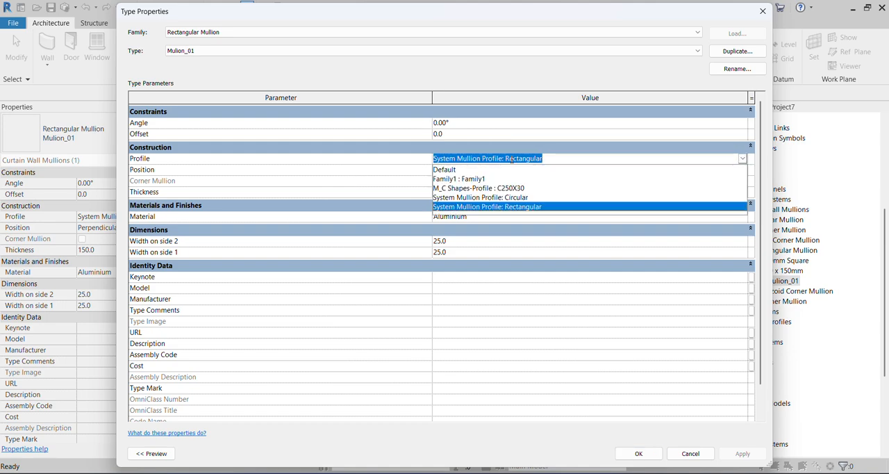
pyautogui.click(474, 179)
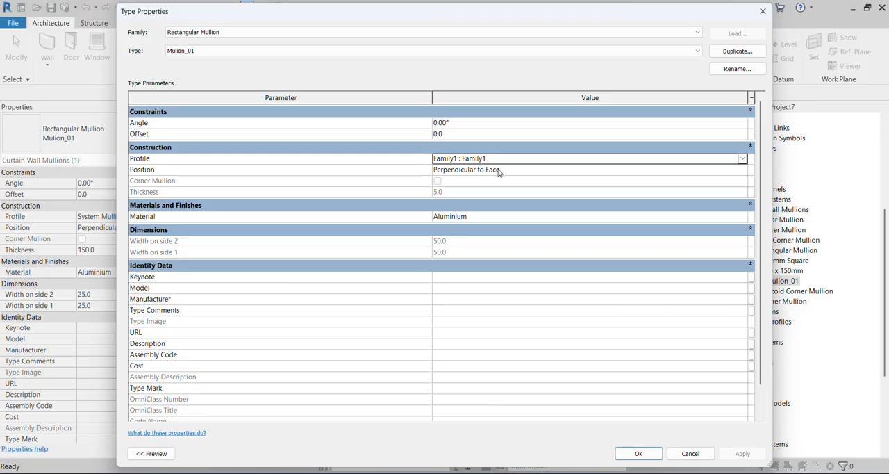
pyautogui.click(638, 453)
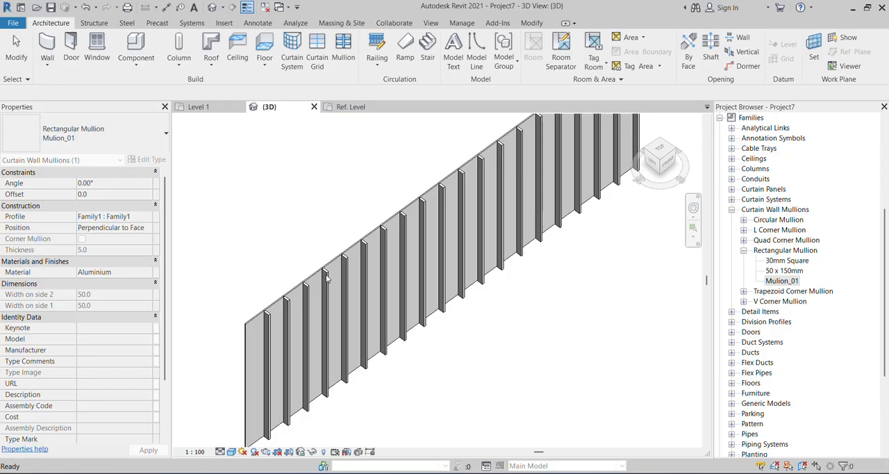
pyautogui.press('Escape')
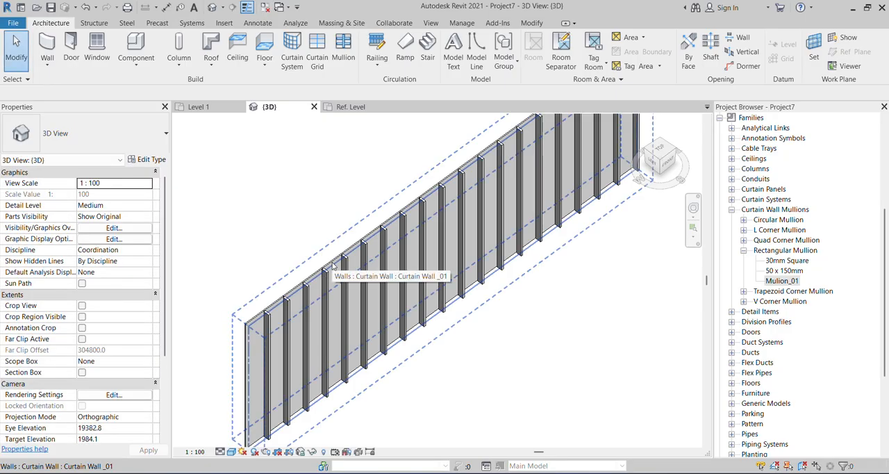
# Set the interior vertical mullion type of Curtain Wall _01 to Rectangular Mullion : Mulion_01.
pyautogui.click(156, 160)
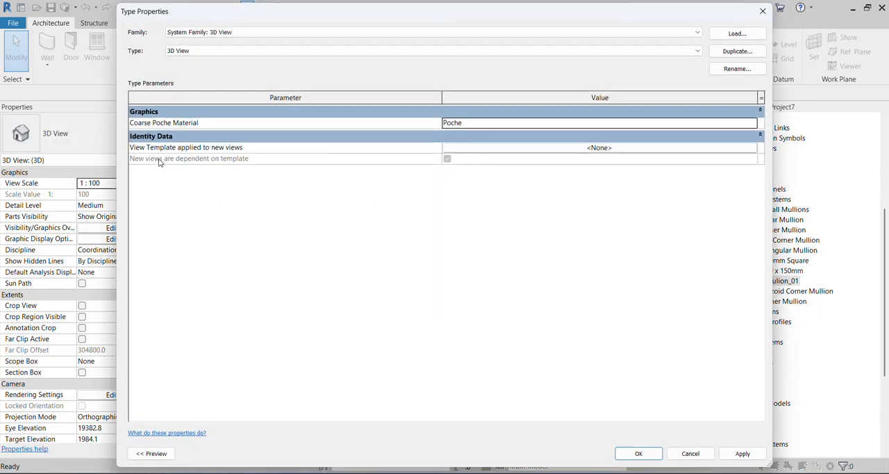
pyautogui.click(762, 11)
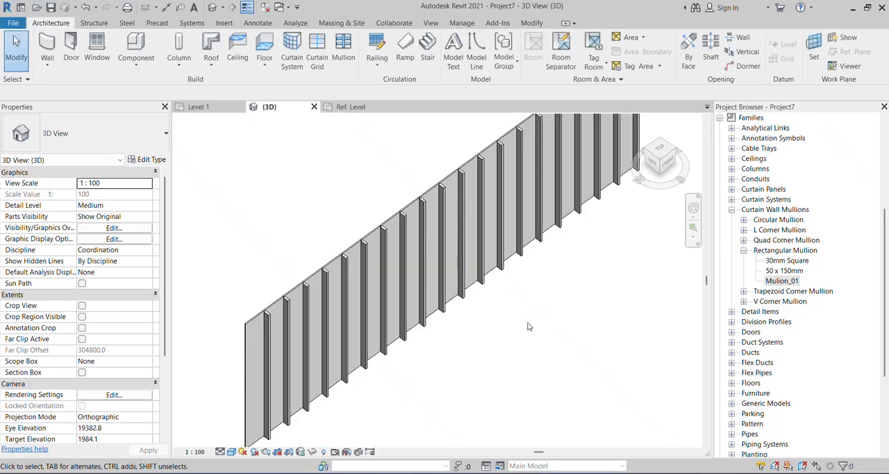
pyautogui.click(416, 219)
pyautogui.click(158, 161)
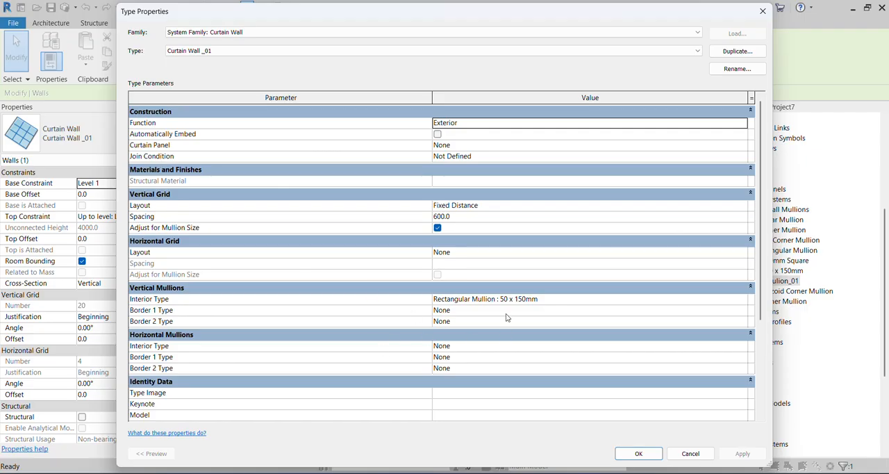
pyautogui.click(531, 302)
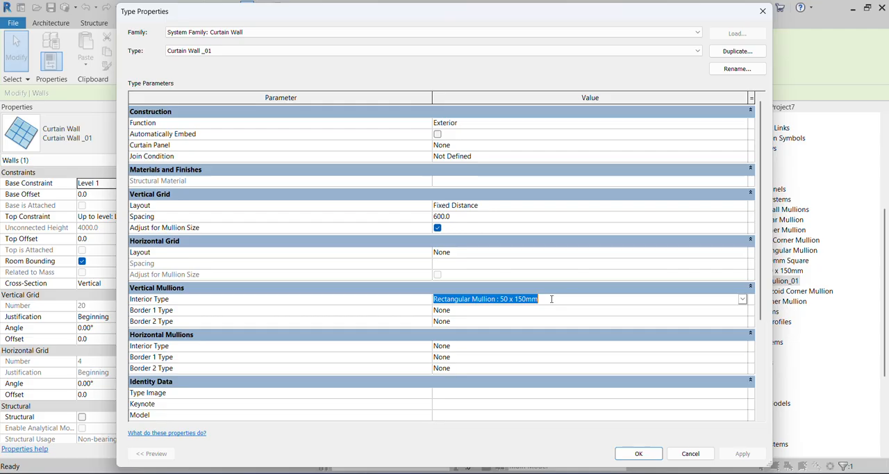
pyautogui.click(742, 301)
pyautogui.click(514, 357)
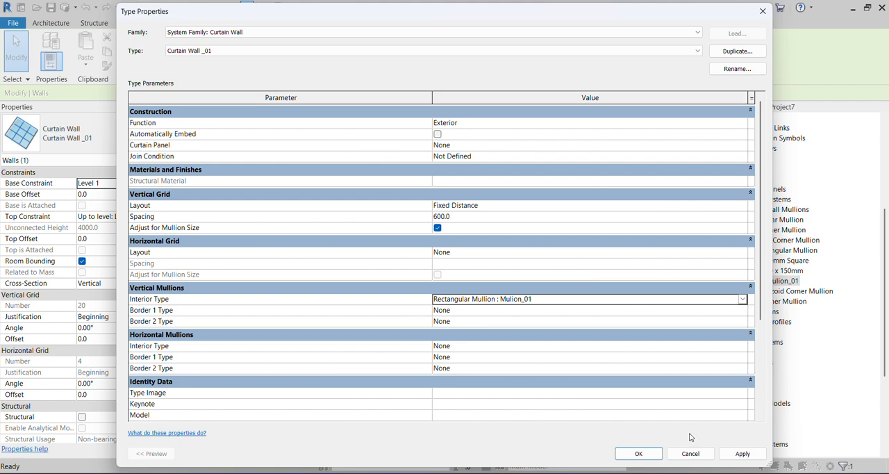
pyautogui.click(639, 455)
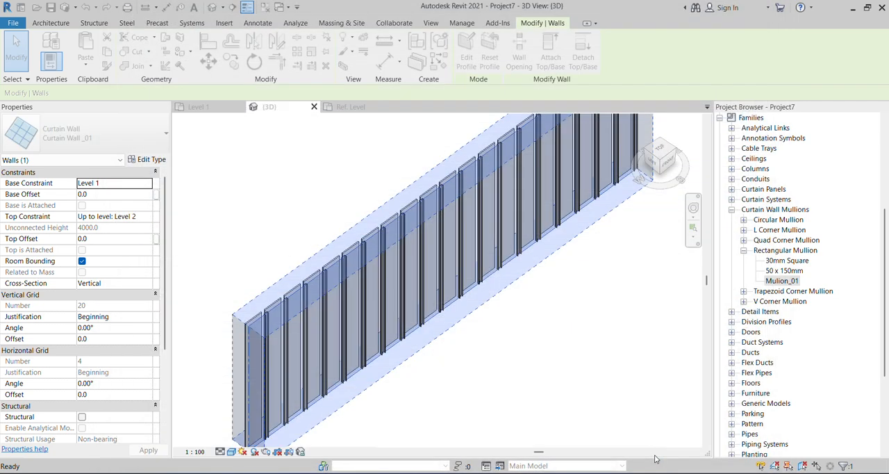
pyautogui.click(555, 392)
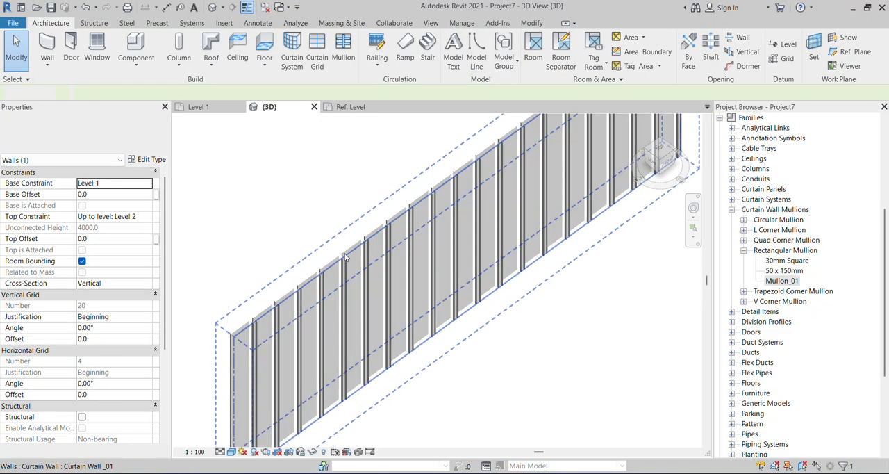
# Inspect the mullions along the curtain wall in 3D and review the wall type's interior vertical mullion options.
pyautogui.scroll(5, 390, 250)
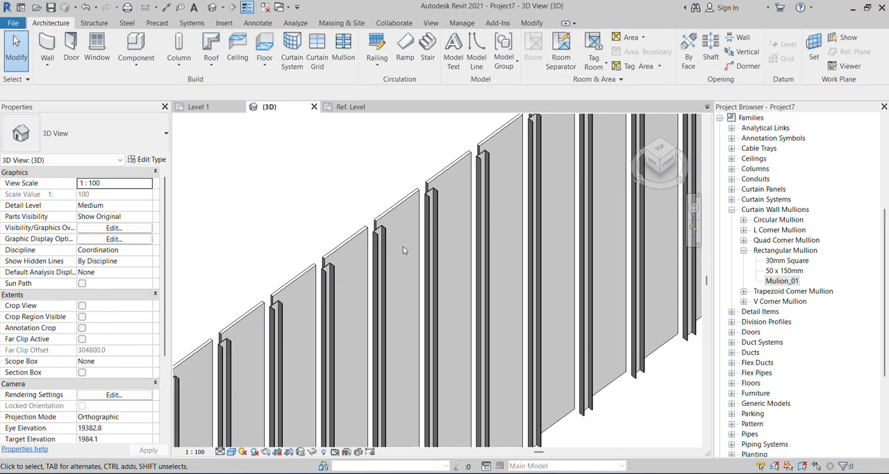
pyautogui.scroll(-3, 404, 250)
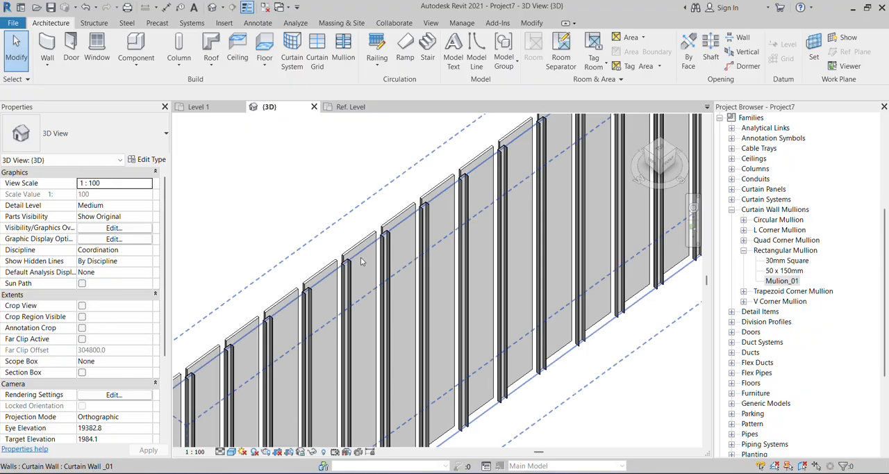
pyautogui.scroll(-2, 345, 264)
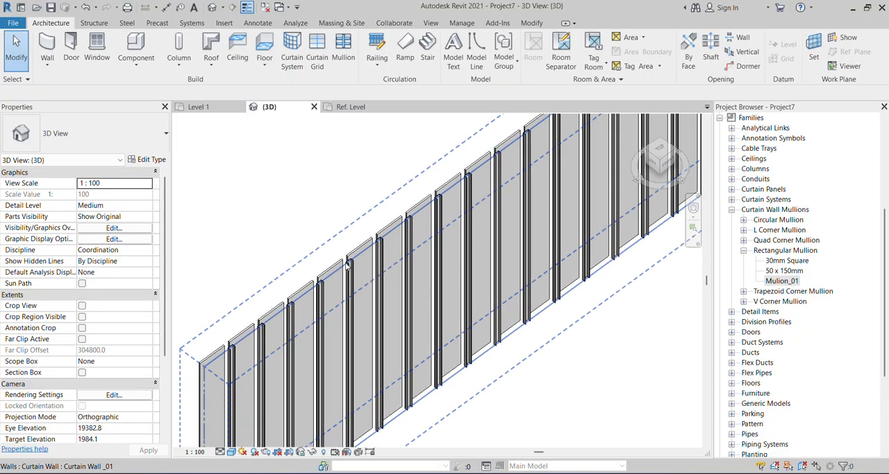
pyautogui.click(345, 264)
pyautogui.click(150, 160)
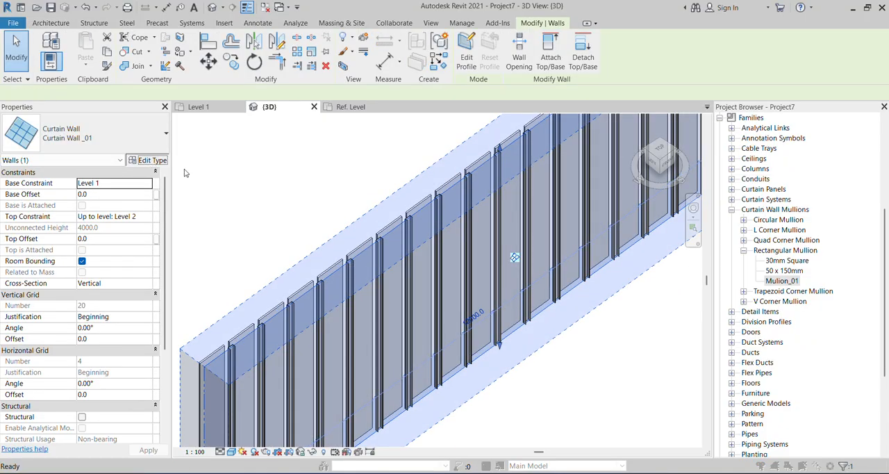
pyautogui.click(598, 310)
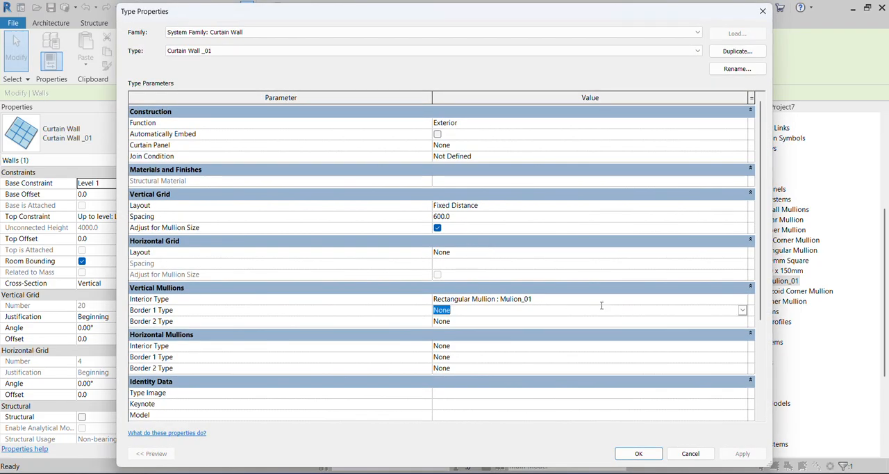
pyautogui.click(612, 299)
pyautogui.click(742, 301)
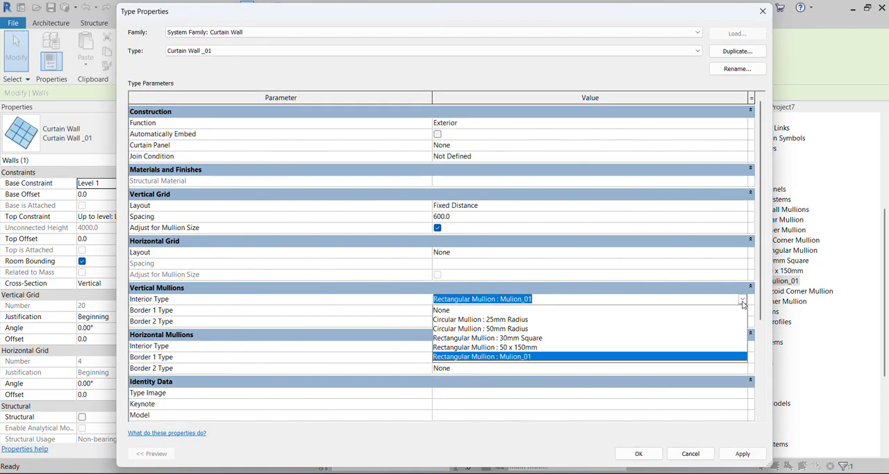
pyautogui.click(742, 301)
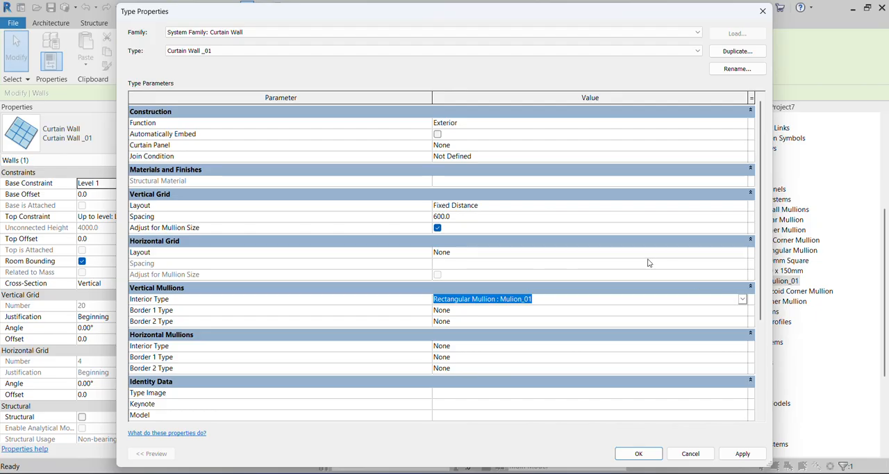
pyautogui.click(761, 11)
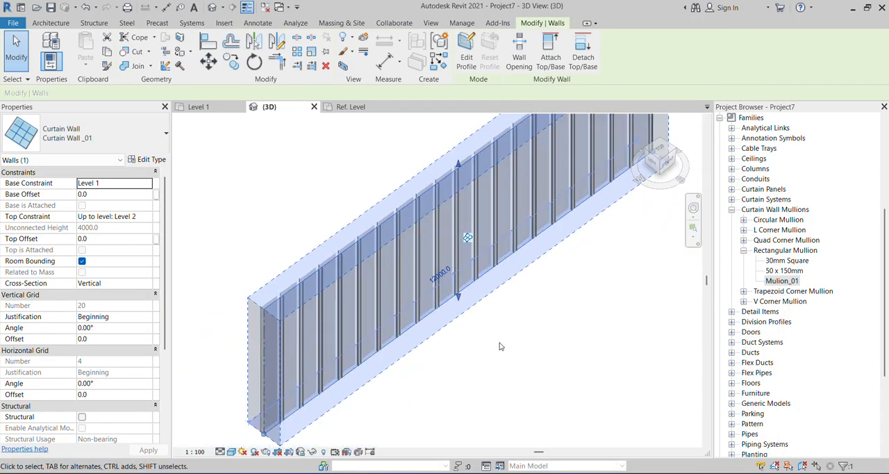
# Set the Angle of the Mulion_01 rectangular mullion type to 90°.
pyautogui.click(499, 345)
pyautogui.scroll(6, 318, 292)
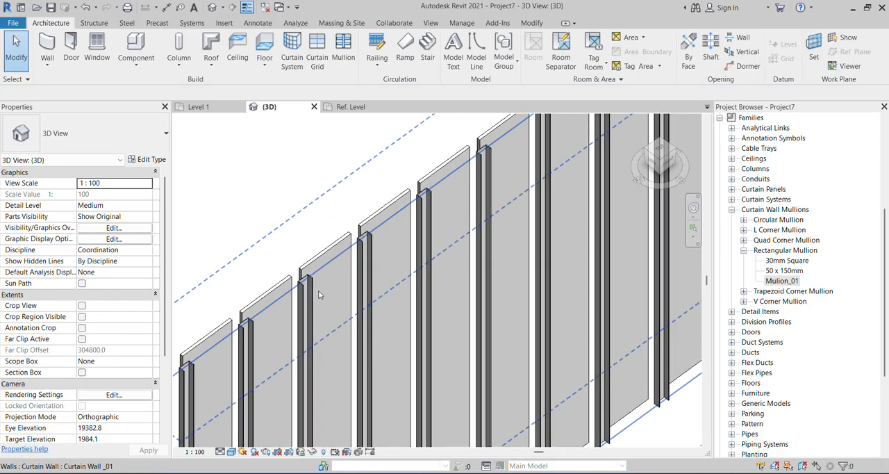
pyautogui.scroll(-4, 318, 292)
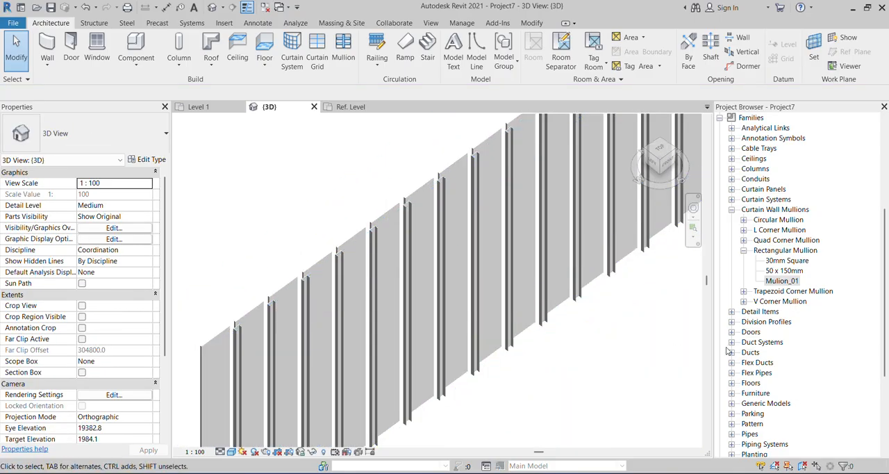
pyautogui.rightClick(771, 281)
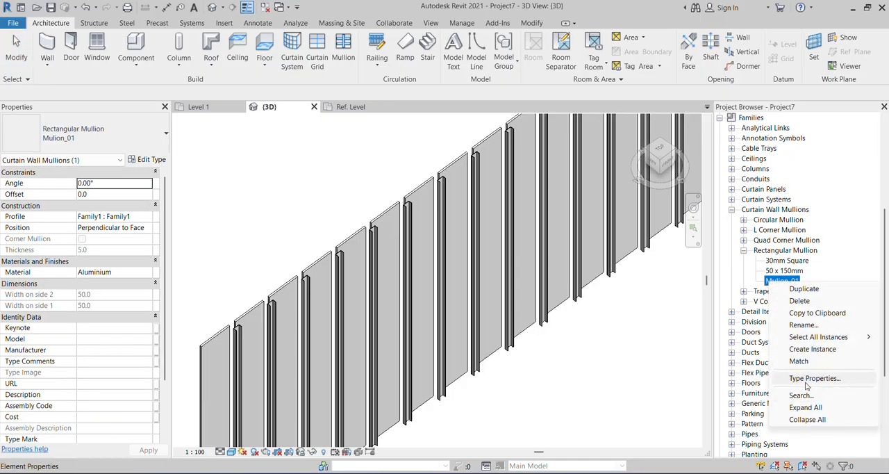
pyautogui.click(809, 378)
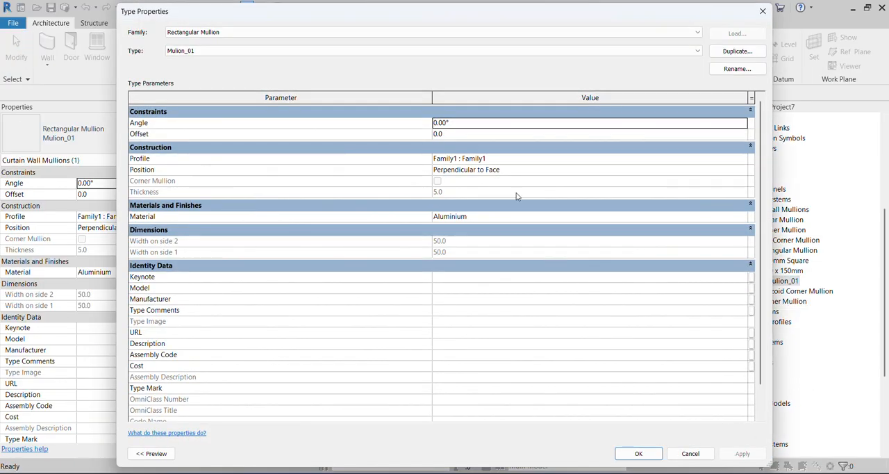
pyautogui.click(483, 158)
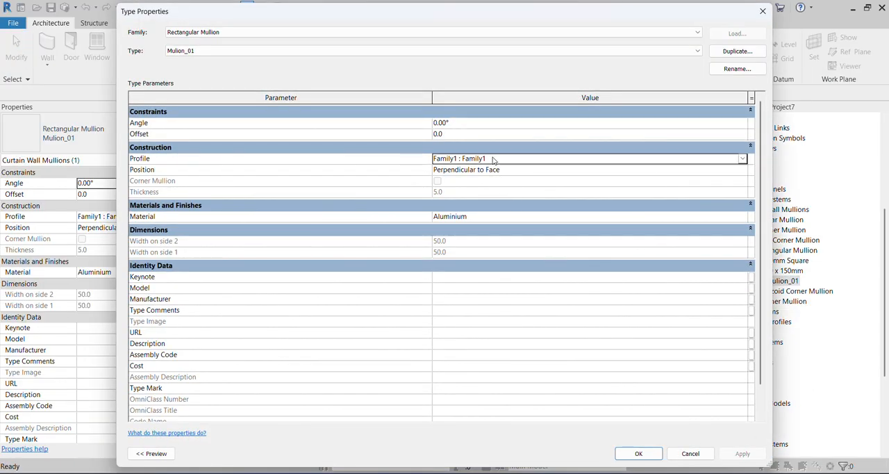
pyautogui.click(454, 122)
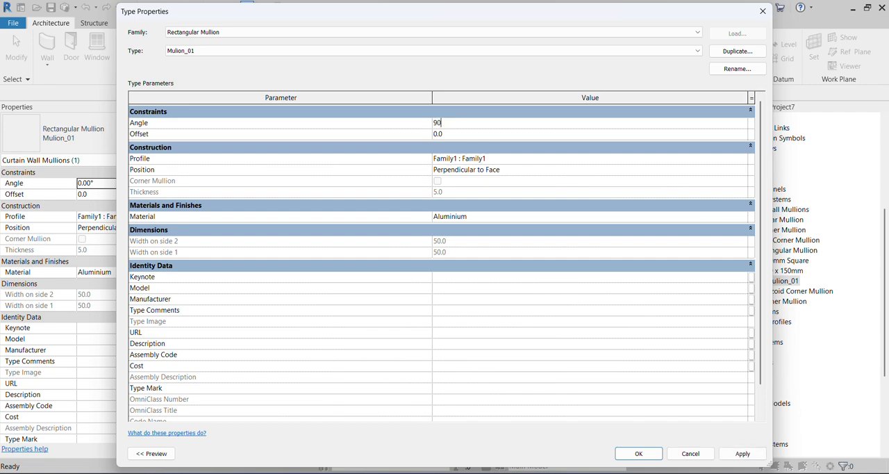
pyautogui.click(742, 453)
pyautogui.click(638, 453)
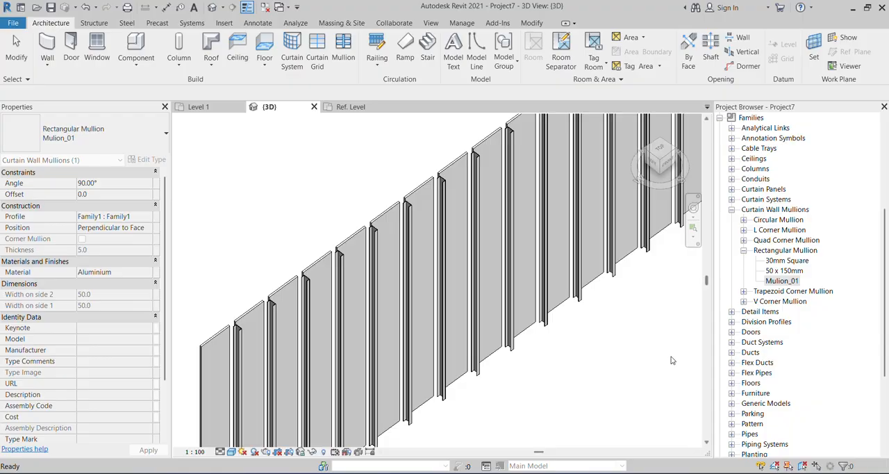
# Inspect the rotated mullions in 3D, checking how their U-shaped profiles sit against the wall panels.
pyautogui.scroll(3, 432, 156)
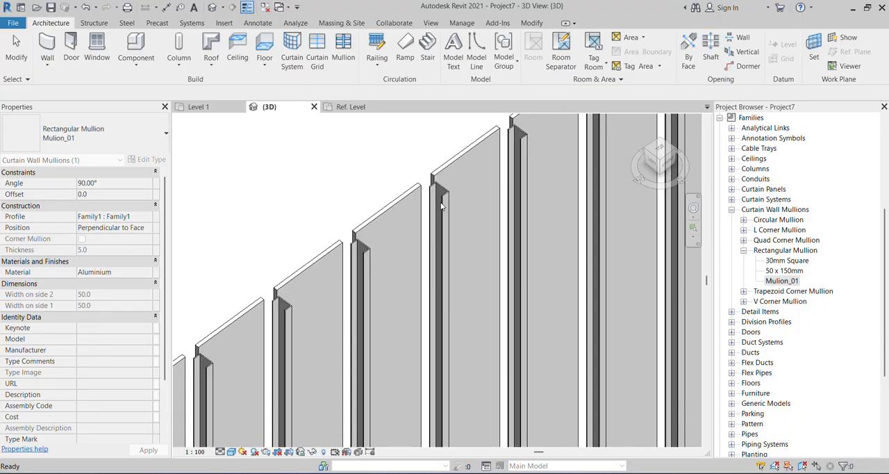
pyautogui.scroll(-8, 442, 202)
pyautogui.scroll(4, 345, 281)
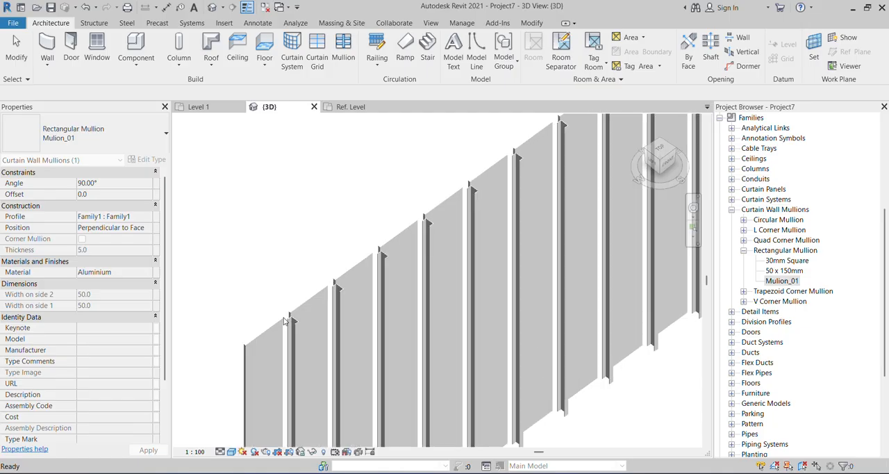
pyautogui.keyDown('shift'); pyautogui.moveTo(284, 321); pyautogui.dragTo(283, 293, button='middle'); pyautogui.keyUp('shift')
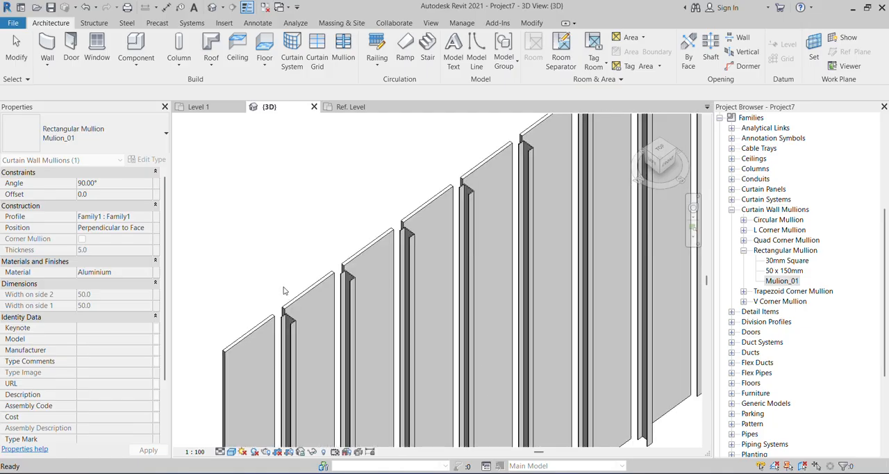
pyautogui.scroll(-3, 284, 290)
pyautogui.keyDown('shift'); pyautogui.moveTo(335, 302); pyautogui.dragTo(511, 373, button='middle'); pyautogui.keyUp('shift')
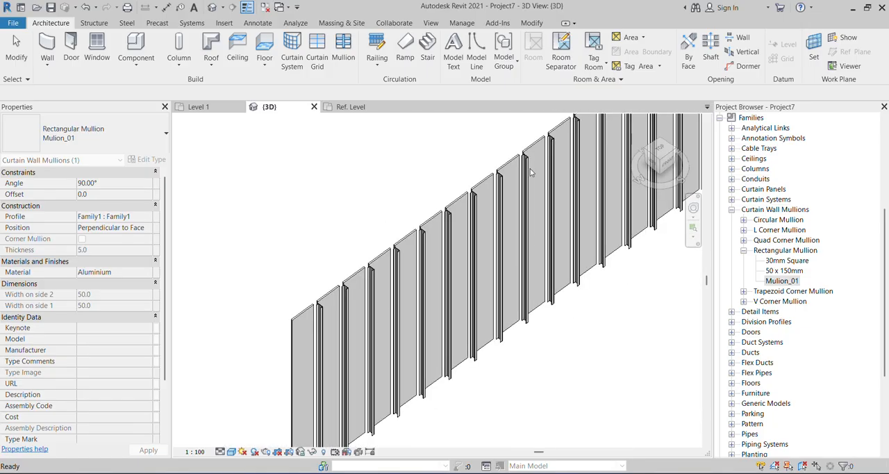
pyautogui.scroll(6, 531, 172)
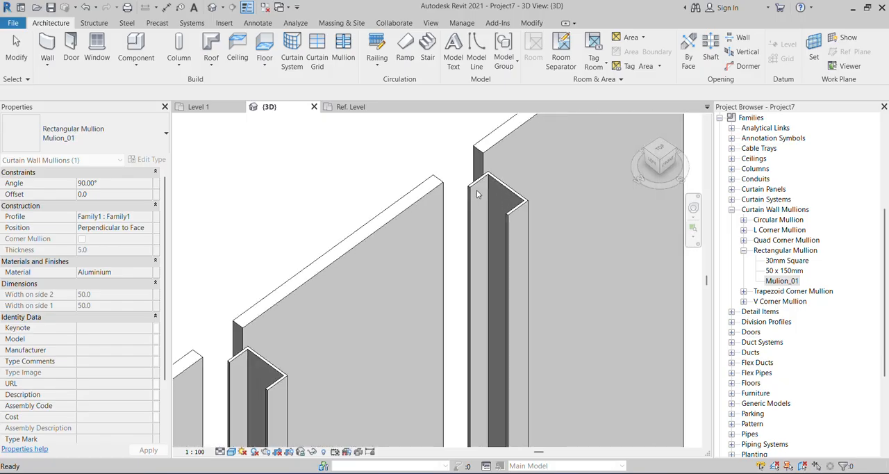
pyautogui.scroll(-3, 476, 190)
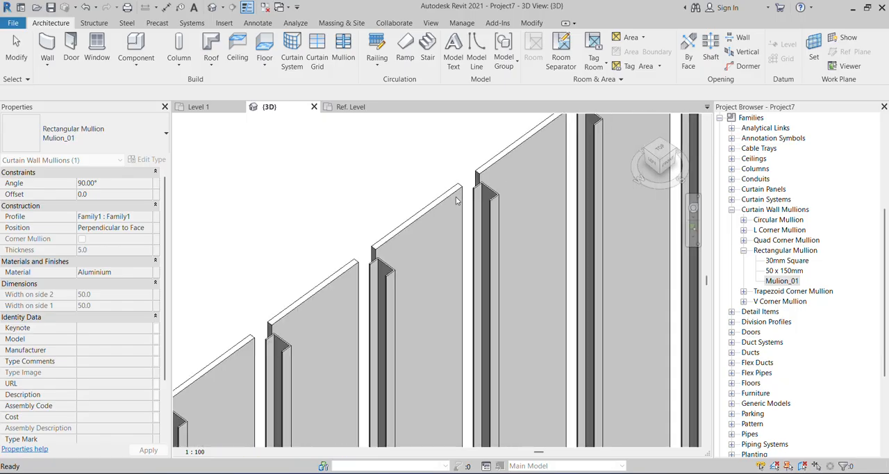
# Set the Offset of the Glazed system panel type to 85.
pyautogui.press('Escape')
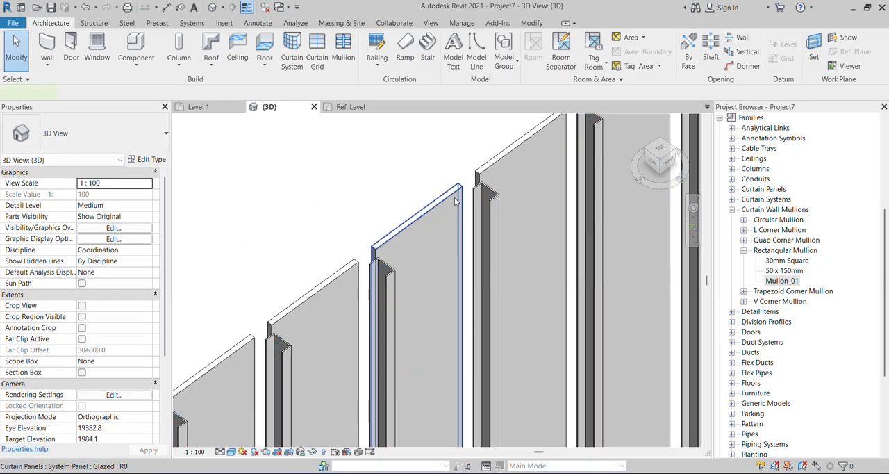
pyautogui.click(455, 202)
pyautogui.click(146, 159)
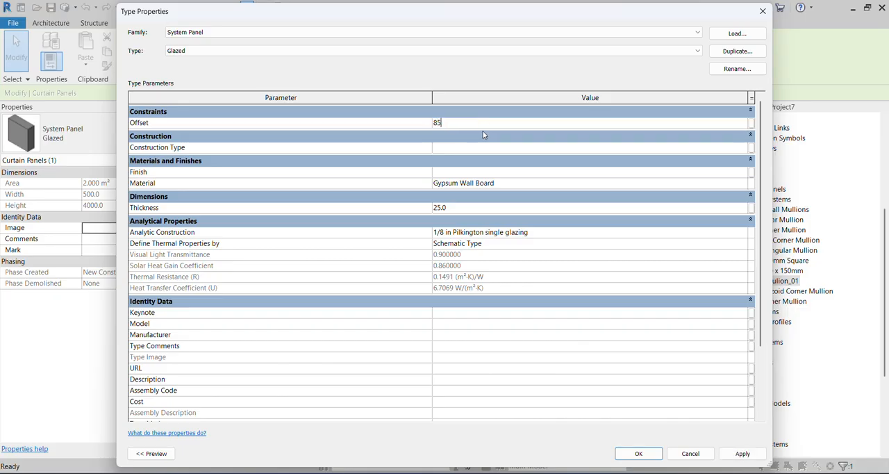
pyautogui.click(760, 456)
pyautogui.click(636, 453)
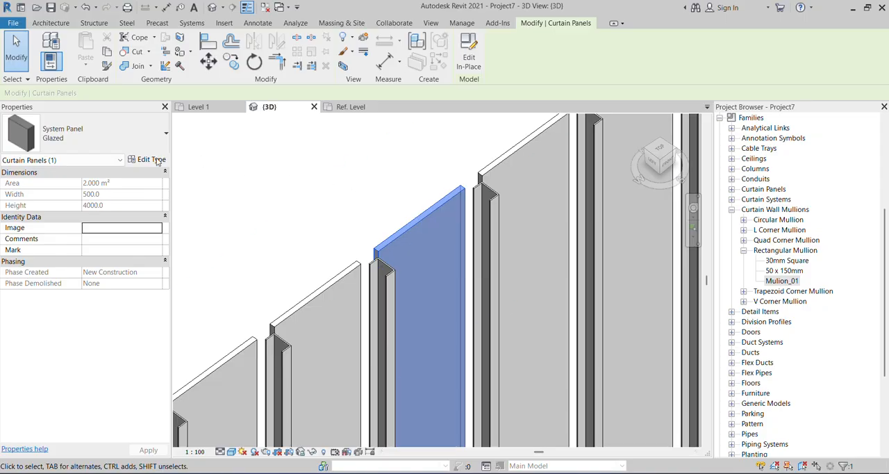
# Reduce the Glazed system panel type's Offset to 65.
pyautogui.click(147, 159)
pyautogui.click(471, 123)
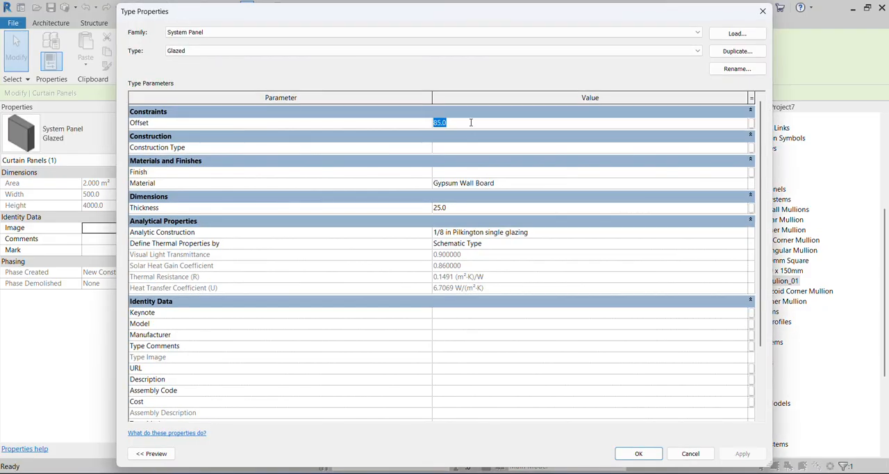
pyautogui.write('65')
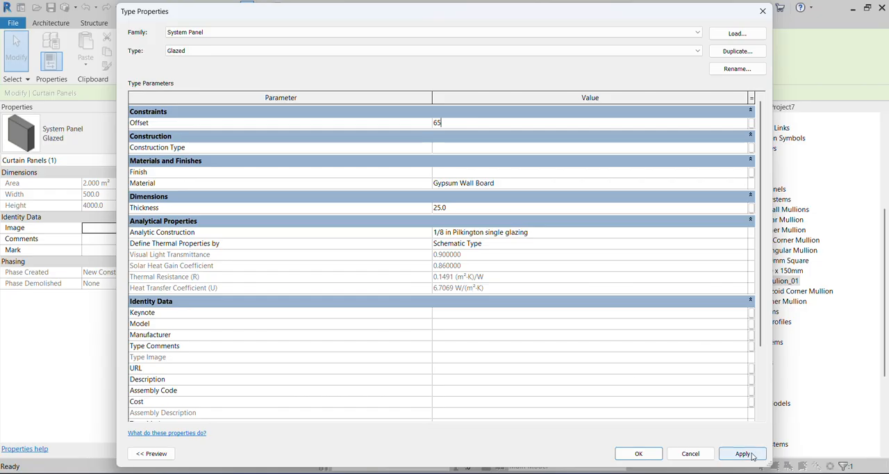
pyautogui.click(742, 453)
pyautogui.click(638, 453)
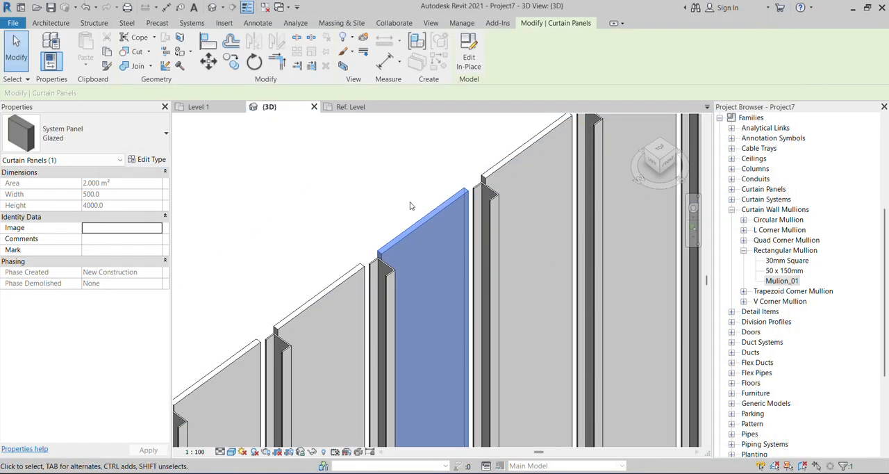
# Set the Glazed system panel type's Offset to 0.
pyautogui.click(157, 159)
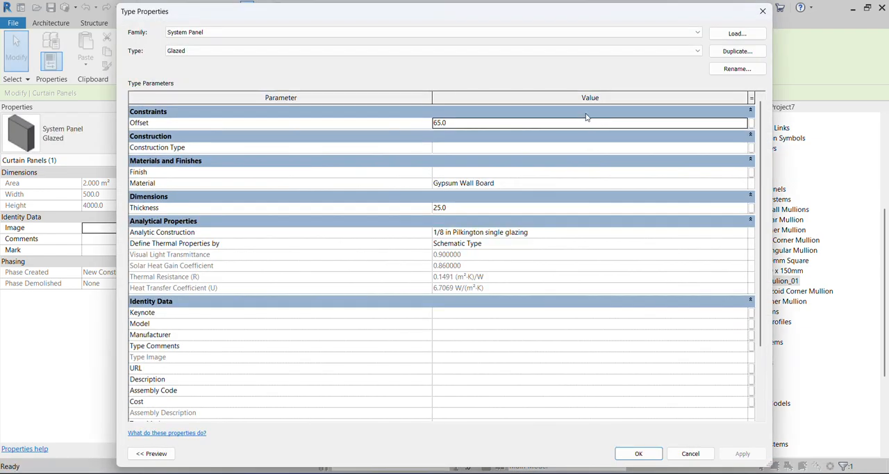
pyautogui.click(561, 116)
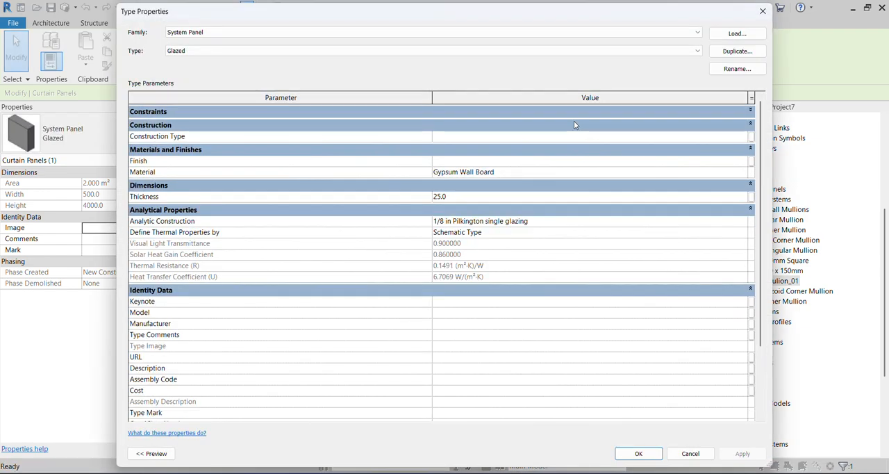
pyautogui.click(750, 112)
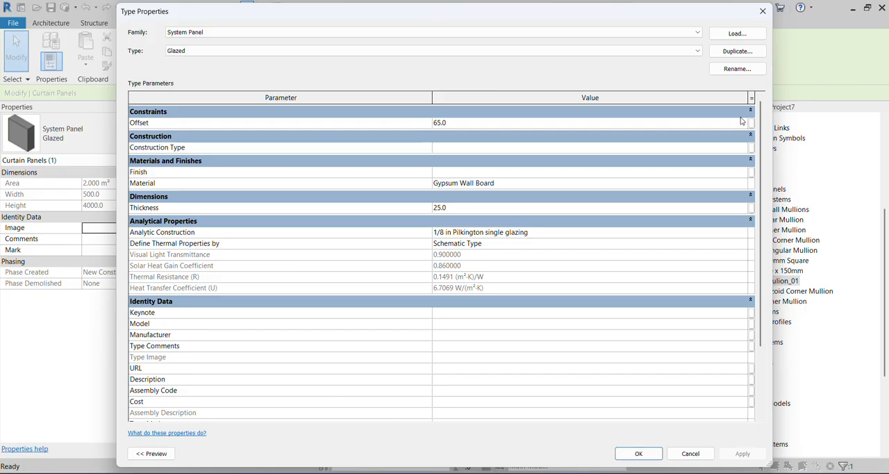
pyautogui.click(703, 124)
pyautogui.click(740, 452)
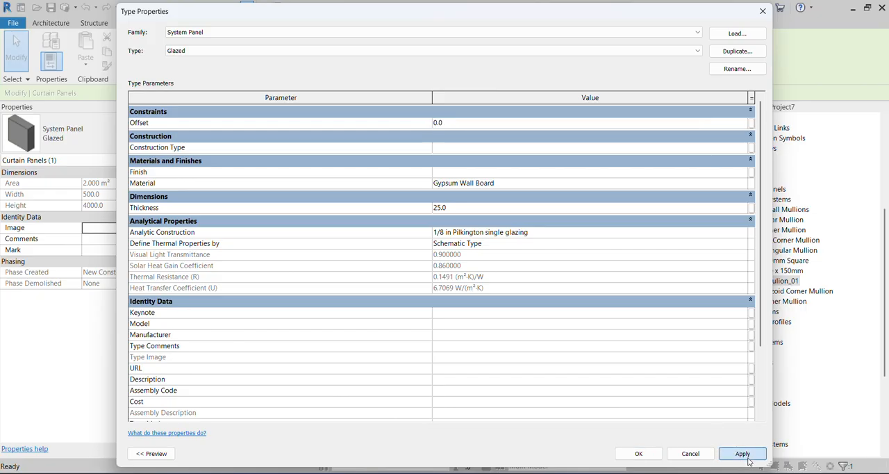
pyautogui.click(637, 453)
# Set the Thickness of the Glazed system panel type to 65.
pyautogui.keyDown('shift'); pyautogui.moveTo(500, 266); pyautogui.dragTo(603, 278, button='middle'); pyautogui.keyUp('shift')
pyautogui.scroll(-2, 595, 272)
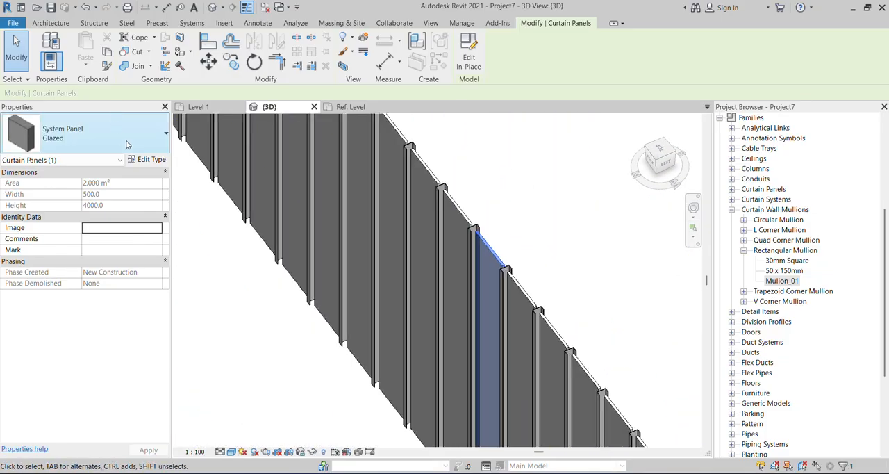
pyautogui.click(150, 162)
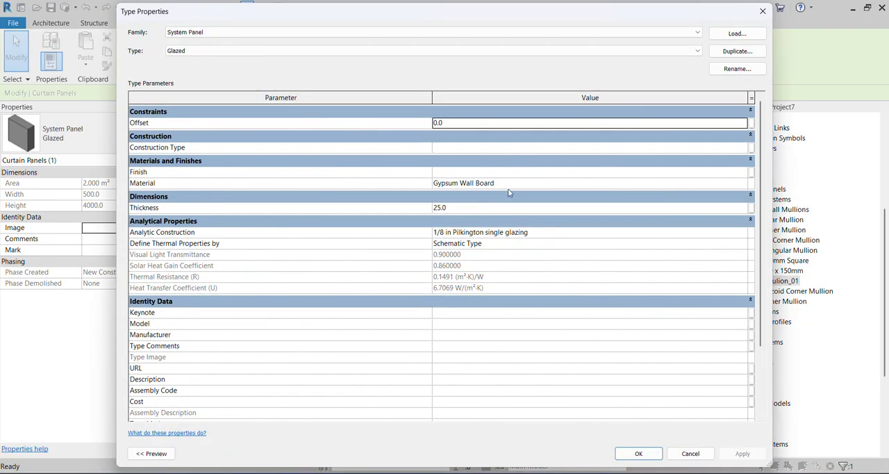
pyautogui.click(502, 208)
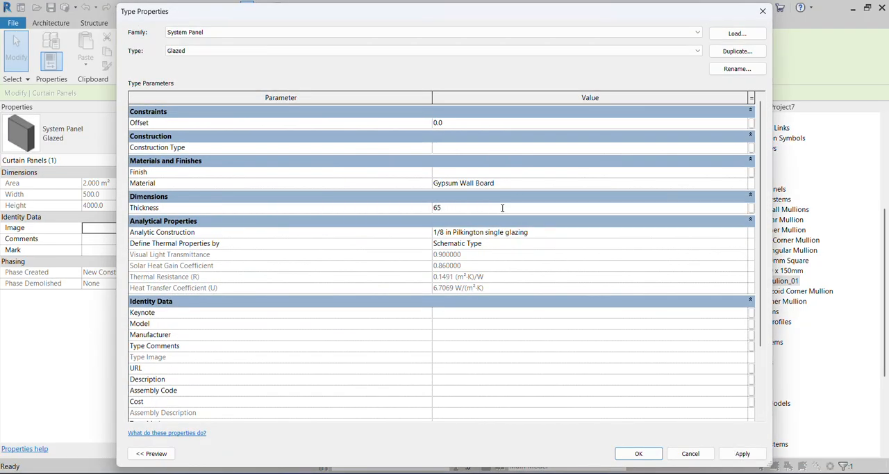
pyautogui.click(759, 457)
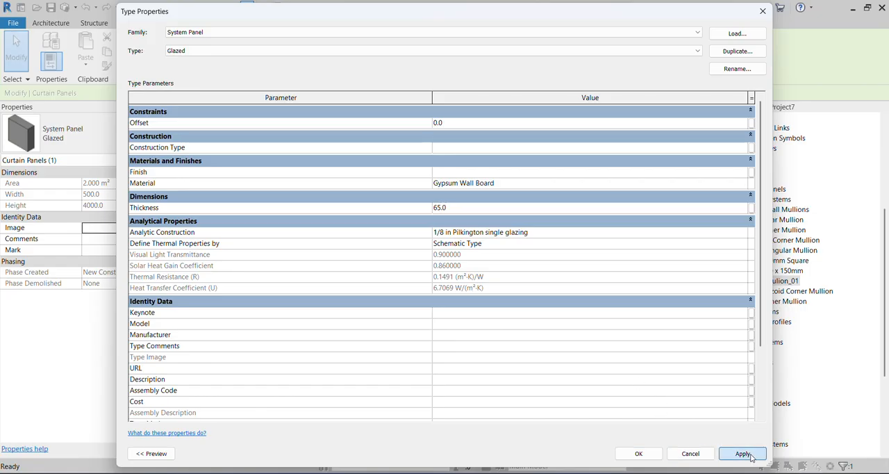
pyautogui.click(638, 452)
# Inspect the curtain wall from several 3D angles, checking the fit between the thickened panels and the mullions.
pyautogui.scroll(-6, 584, 373)
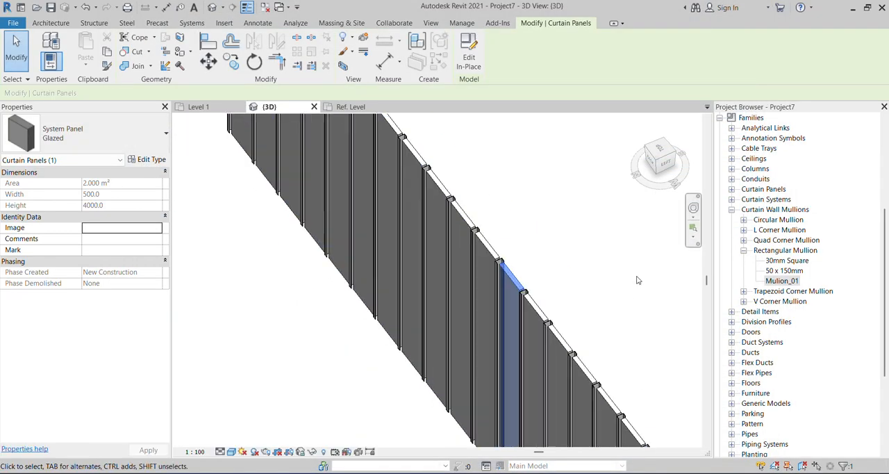
pyautogui.press('Escape')
pyautogui.moveTo(435, 359); pyautogui.dragTo(448, 340, button='middle')
pyautogui.scroll(-1, 447, 358)
pyautogui.keyDown('shift'); pyautogui.moveTo(623, 403); pyautogui.dragTo(675, 308, button='middle'); pyautogui.keyUp('shift')
pyautogui.scroll(-2, 602, 280)
pyautogui.keyDown('shift'); pyautogui.moveTo(438, 364); pyautogui.dragTo(488, 319, button='middle'); pyautogui.keyUp('shift')
pyautogui.scroll(3, 510, 330)
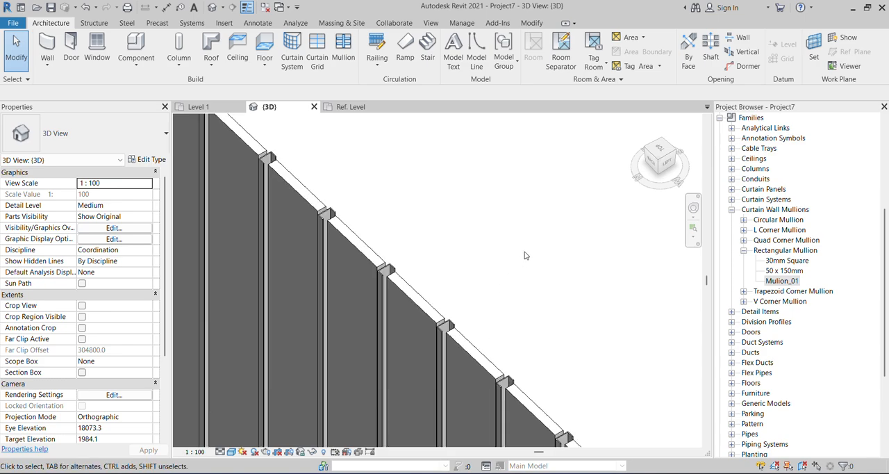
pyautogui.scroll(-2, 526, 248)
pyautogui.scroll(-1, 471, 257)
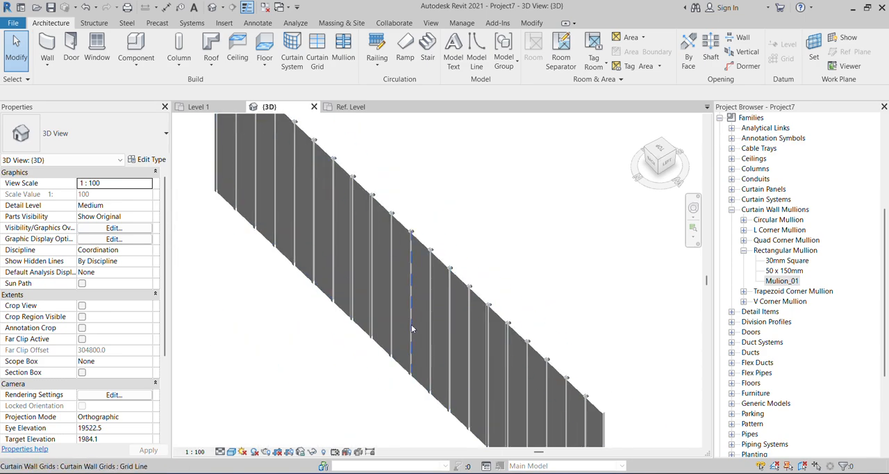
pyautogui.keyDown('shift'); pyautogui.moveTo(459, 266); pyautogui.dragTo(440, 338, button='middle'); pyautogui.keyUp('shift')
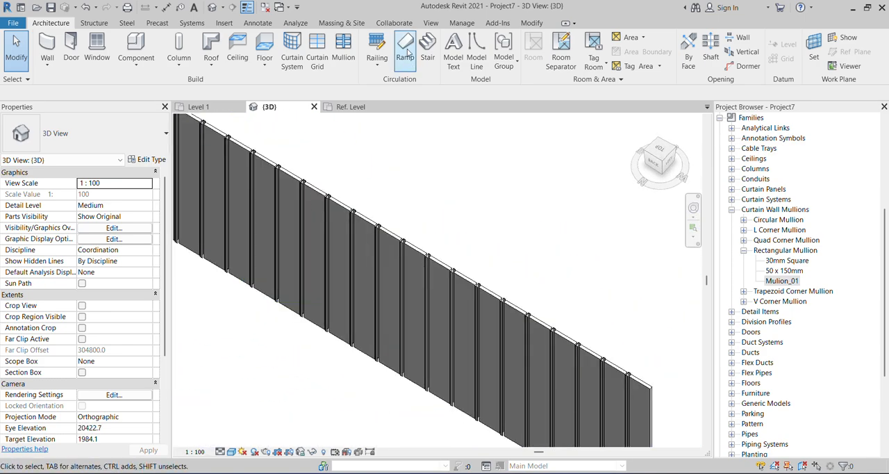